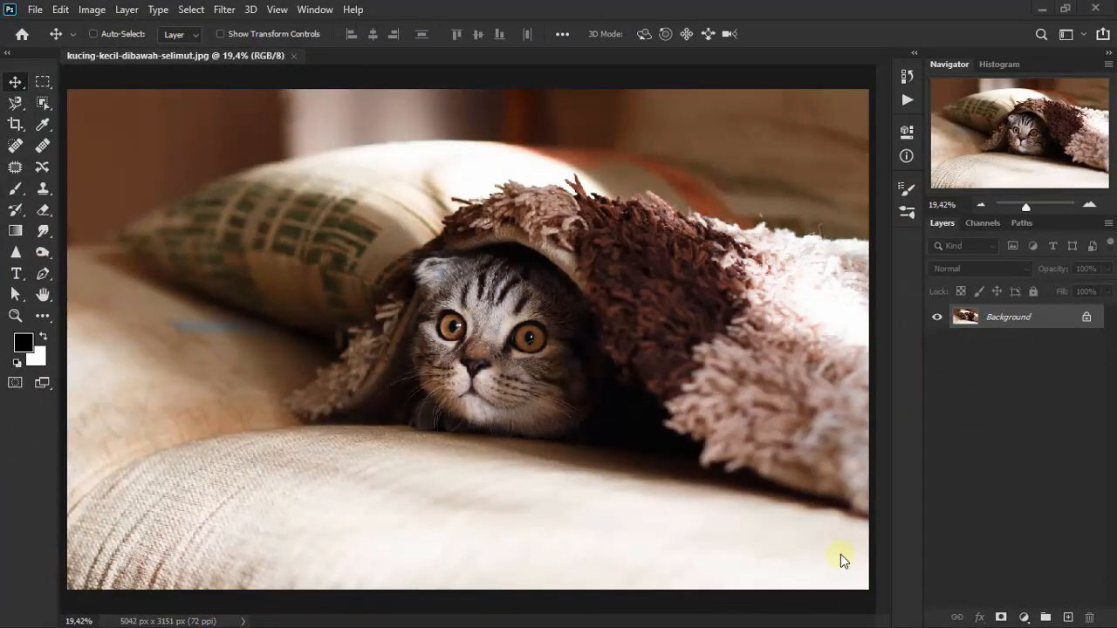
Add a Vibrance adjustment layer above the cat photo with Vibrance +3 and Saturation +18.
left_click(840, 554)
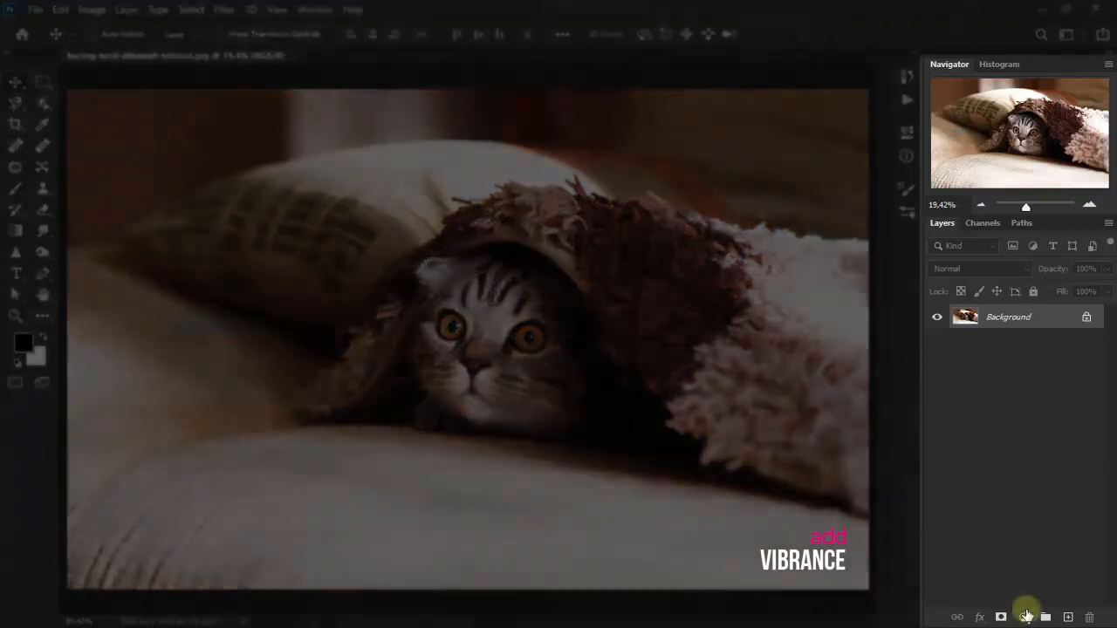
left_click(1024, 617)
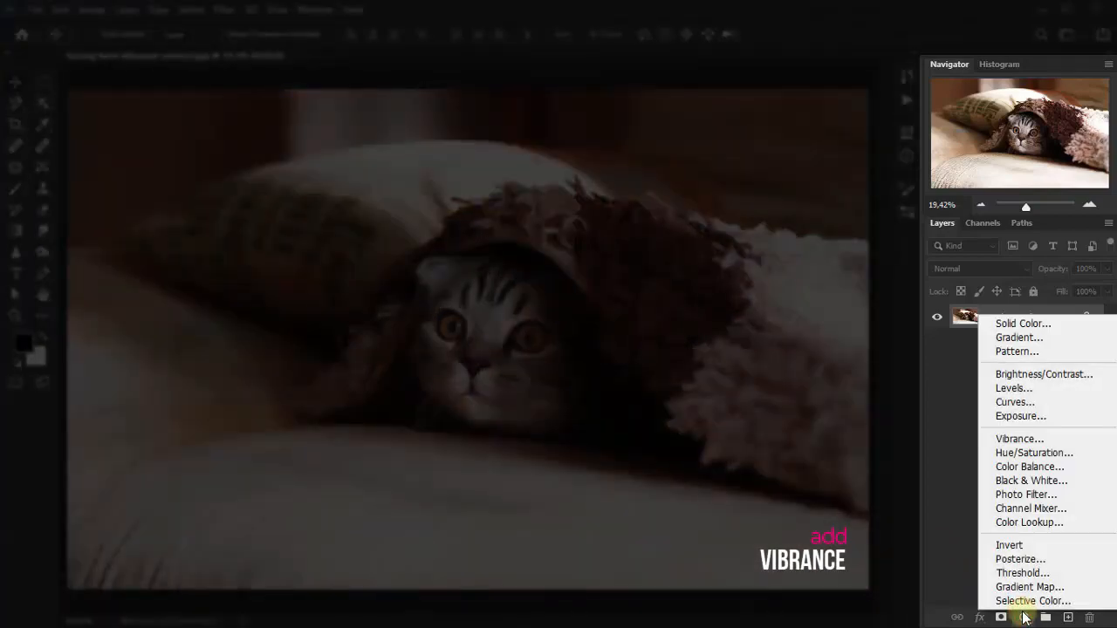
left_click(1029, 440)
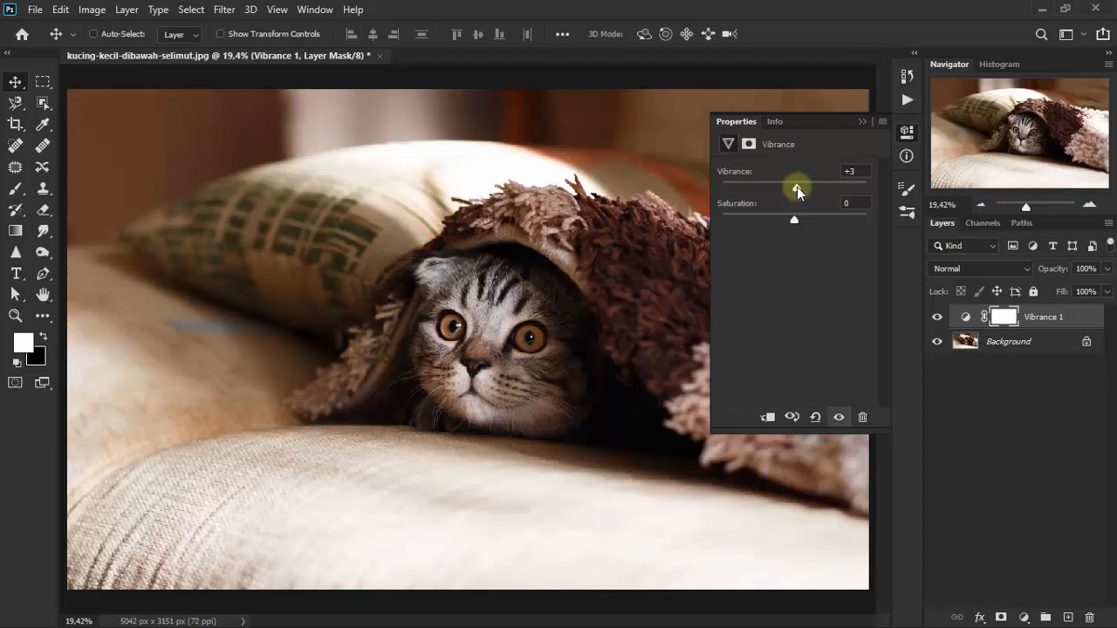
left_click_drag(796, 218, 868, 201)
left_click(851, 204)
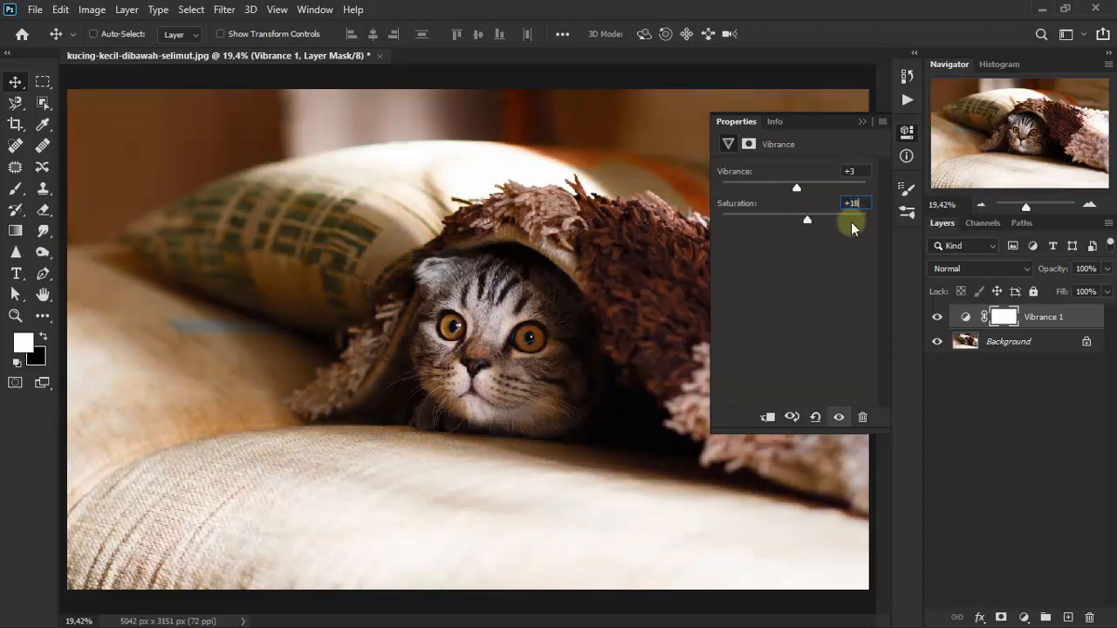
left_click(862, 123)
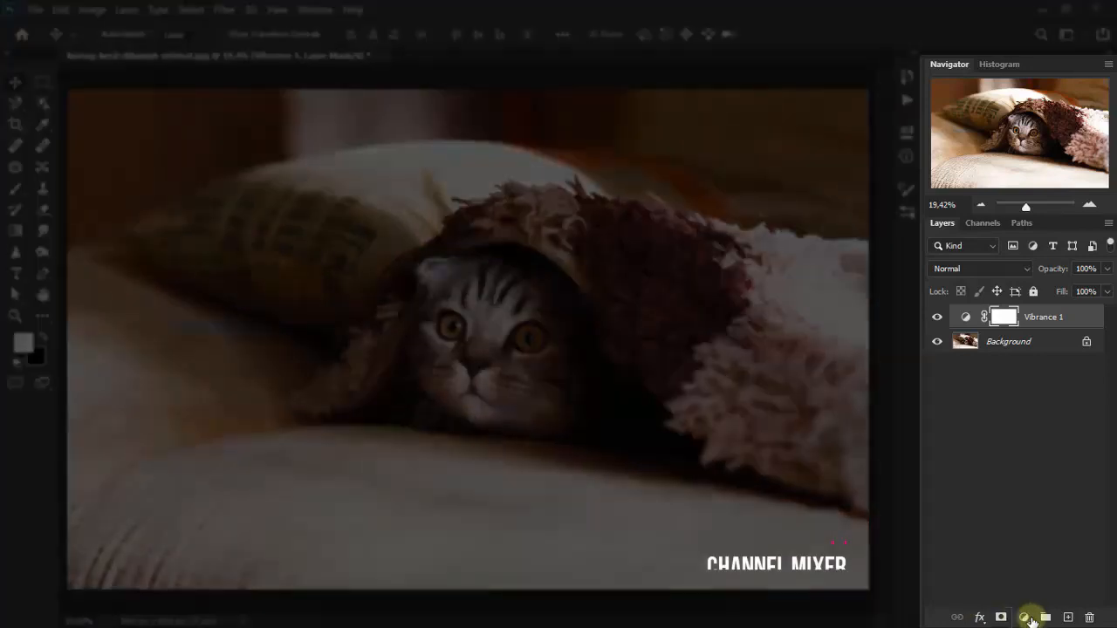
Add a Channel Mixer adjustment layer with Green +7% and Blue +9% in the Red output channel, and blend it with Pin Light.
left_click(1026, 617)
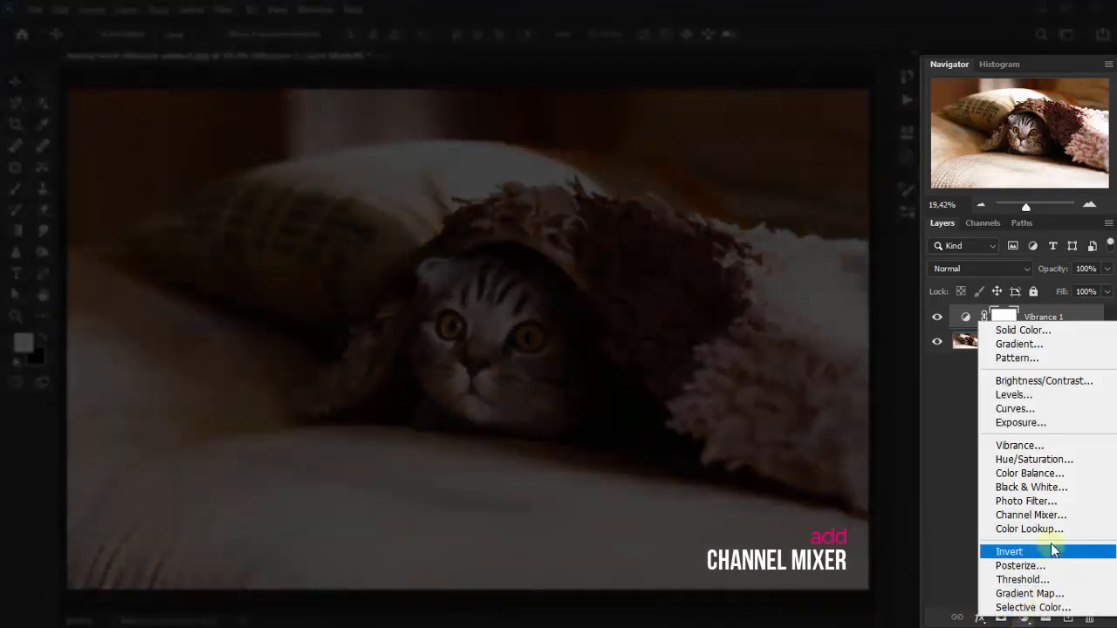
left_click(1080, 516)
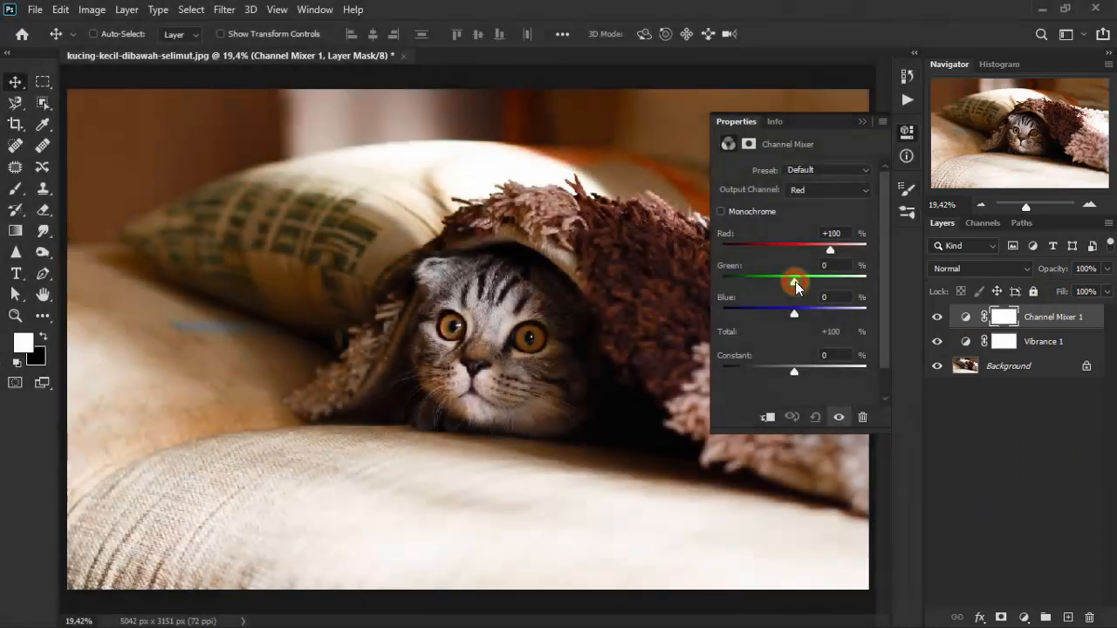
left_click_drag(794, 282, 798, 315)
left_click(796, 314)
double_click(829, 296)
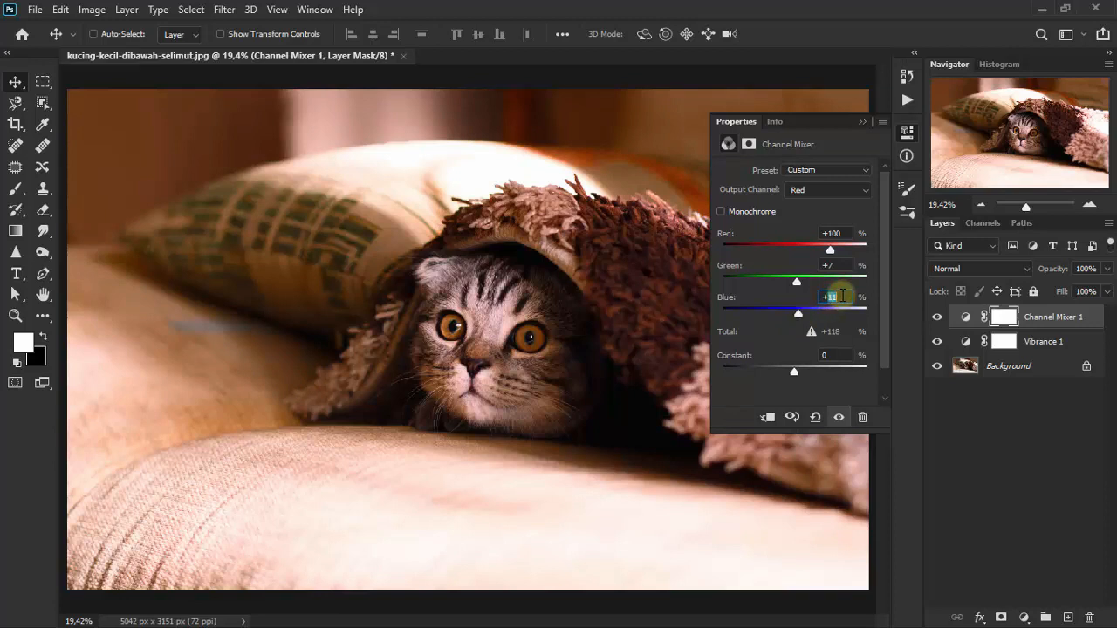
type("+9")
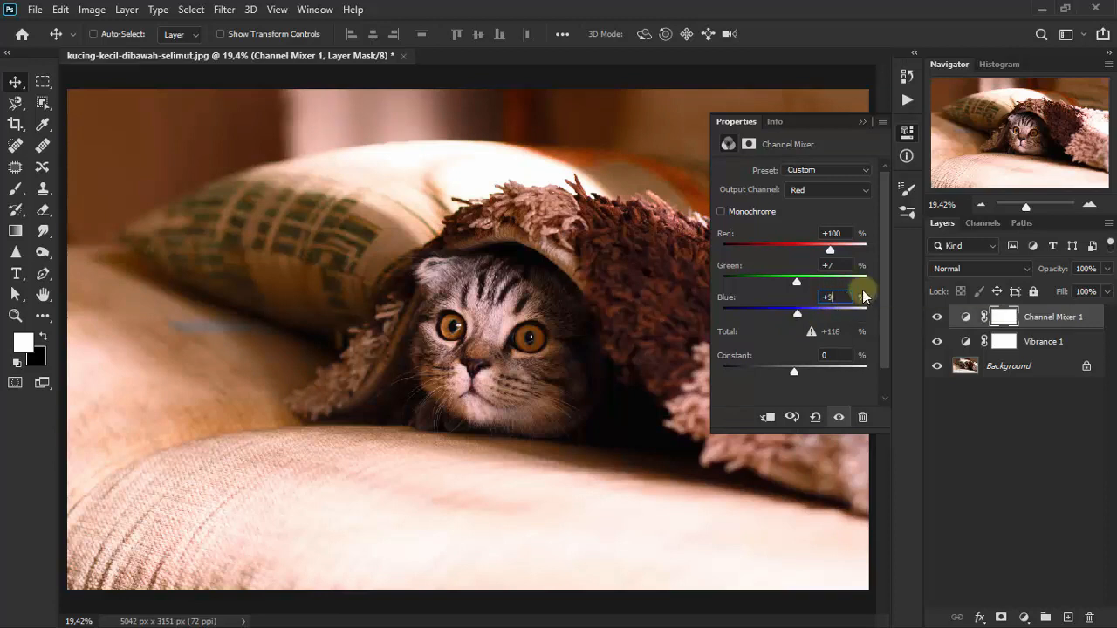
left_click(865, 123)
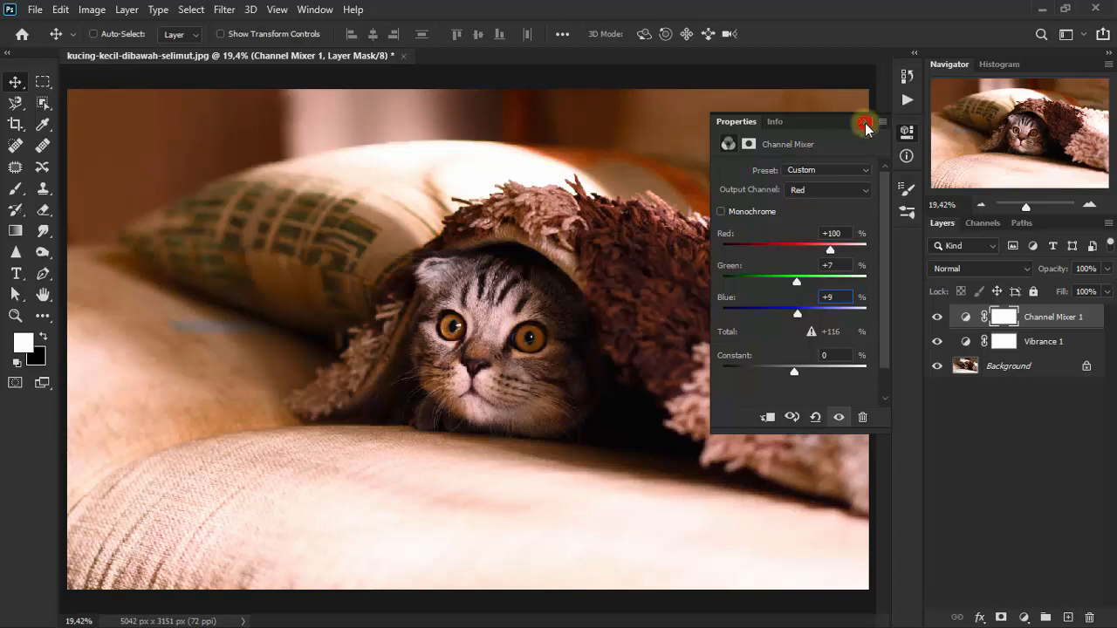
left_click(976, 269)
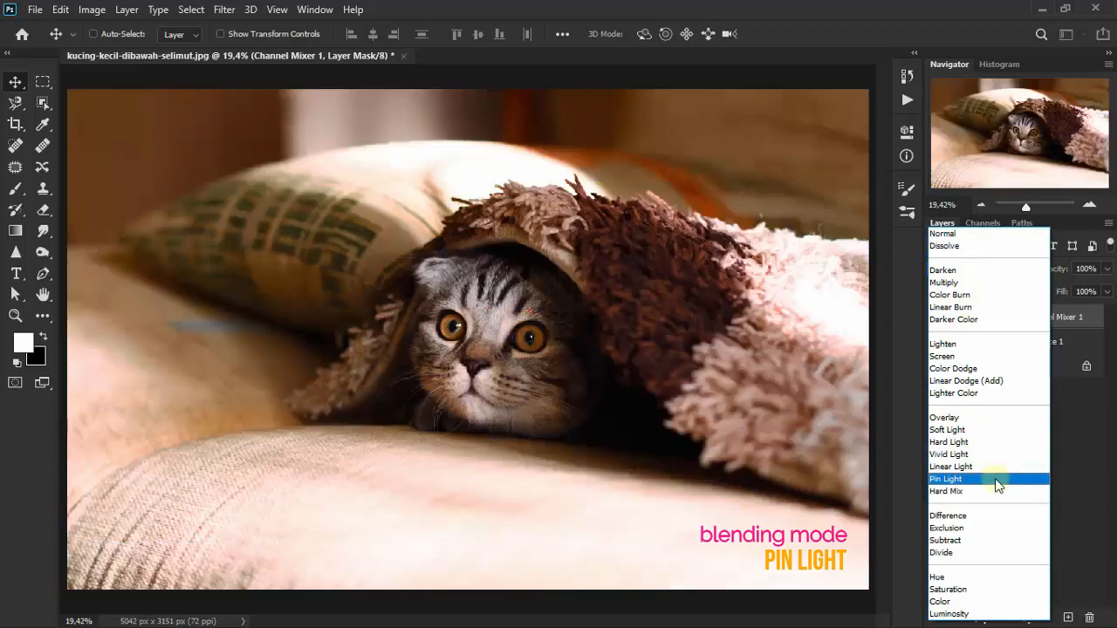
left_click(997, 479)
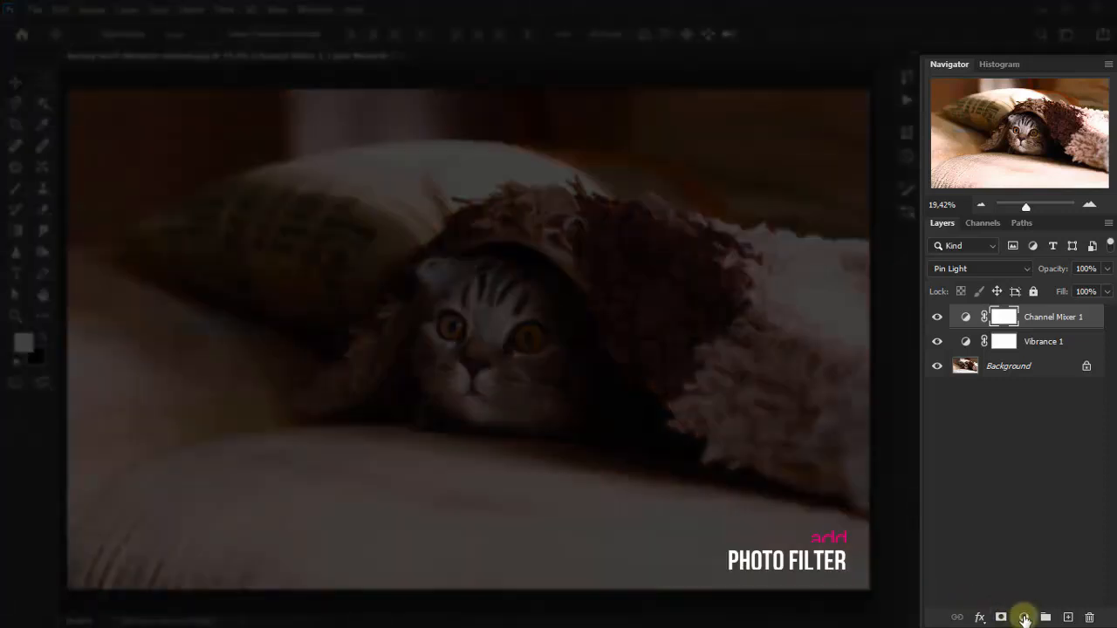
Add a Photo Filter adjustment layer using Warming Filter (81) at 70% density.
left_click(1023, 617)
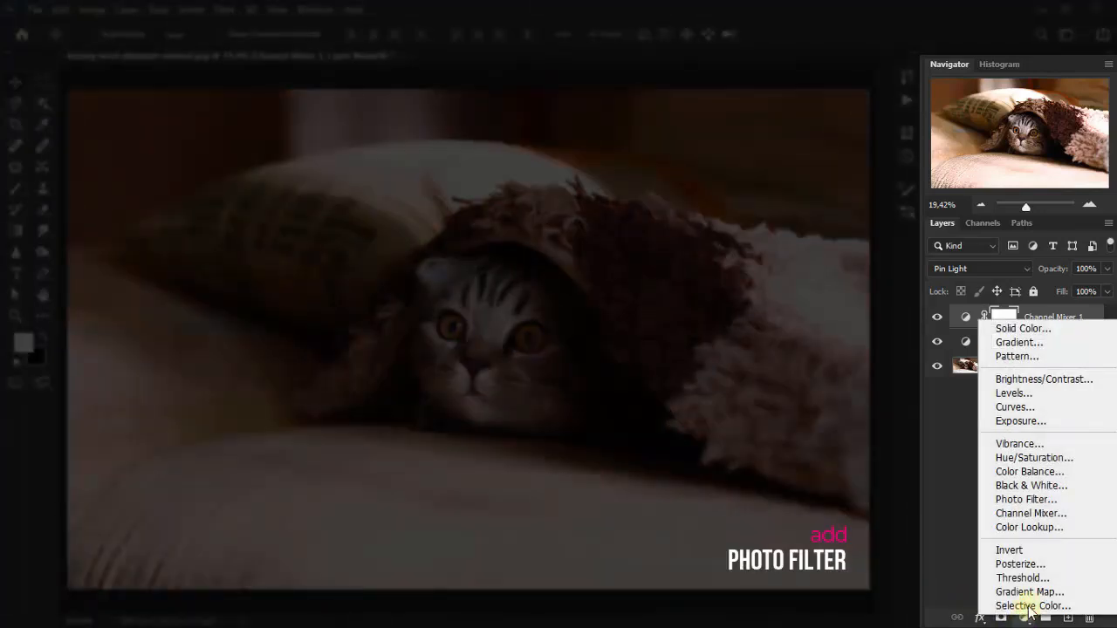
left_click(1027, 499)
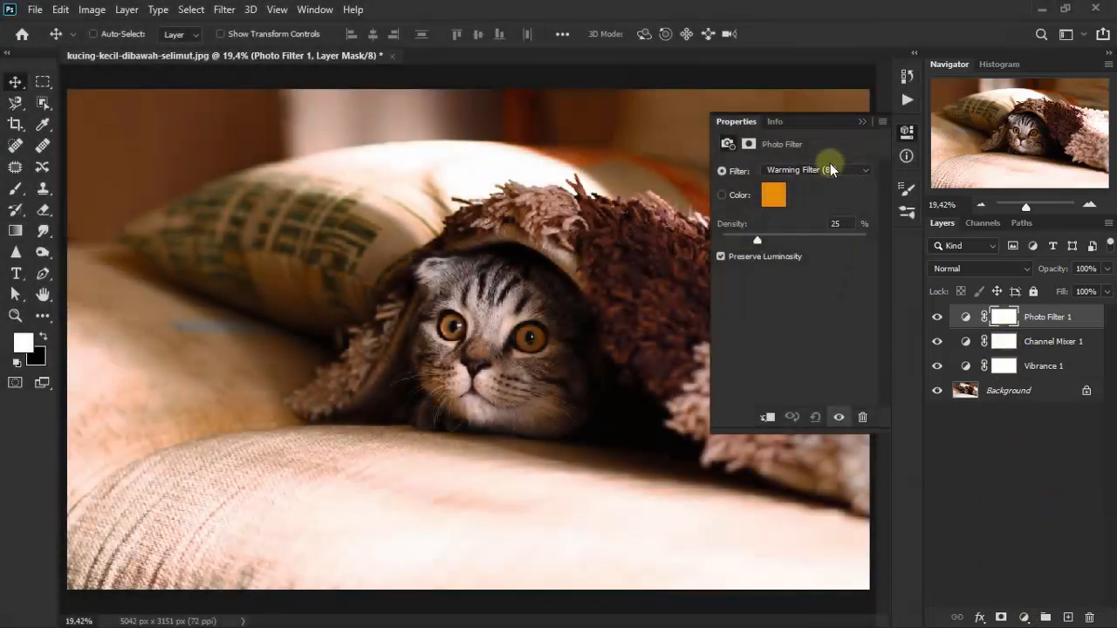
left_click(829, 170)
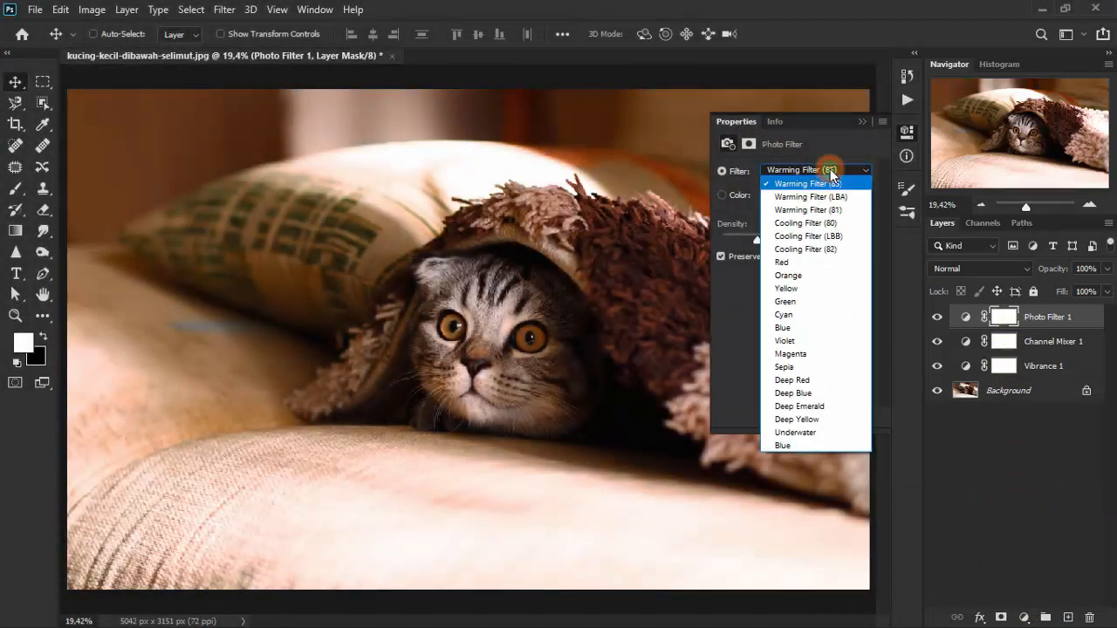
left_click(858, 210)
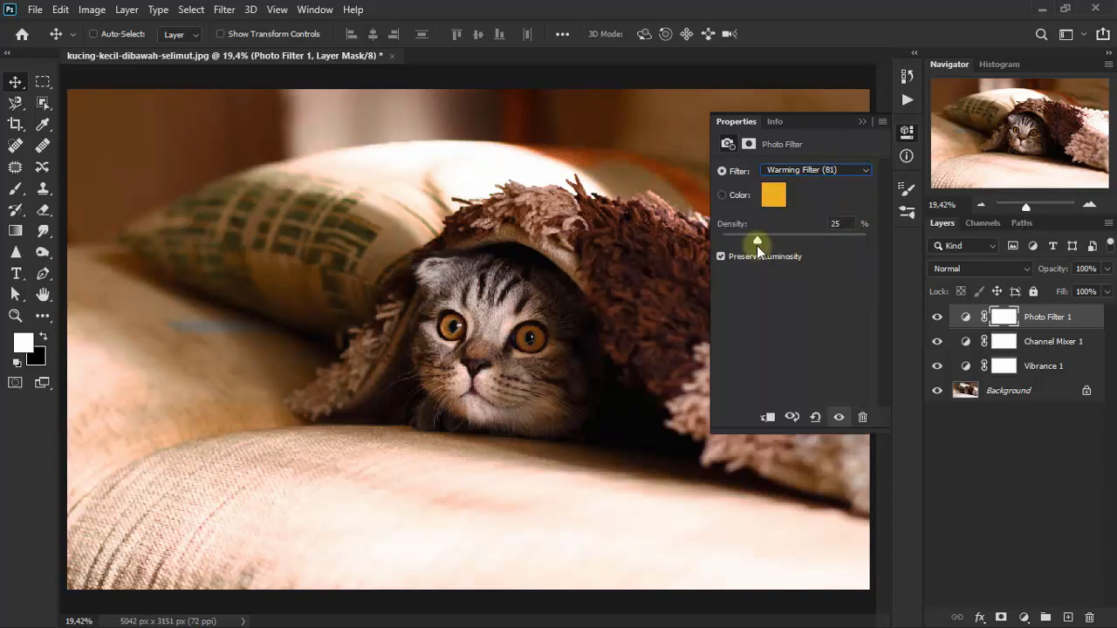
left_click_drag(756, 245, 796, 242)
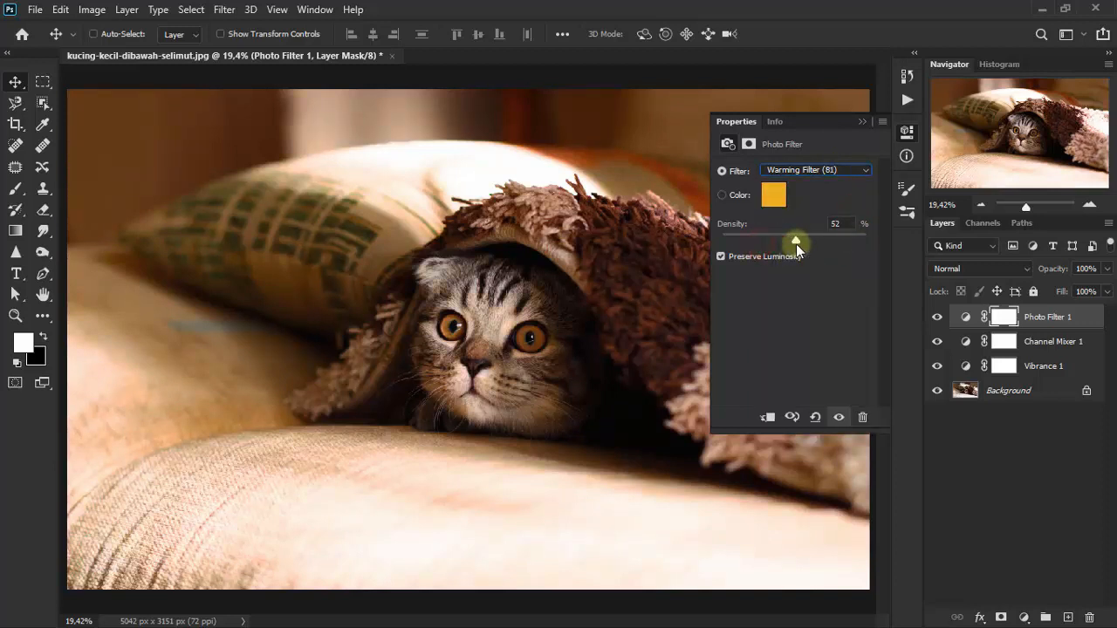
double_click(836, 224)
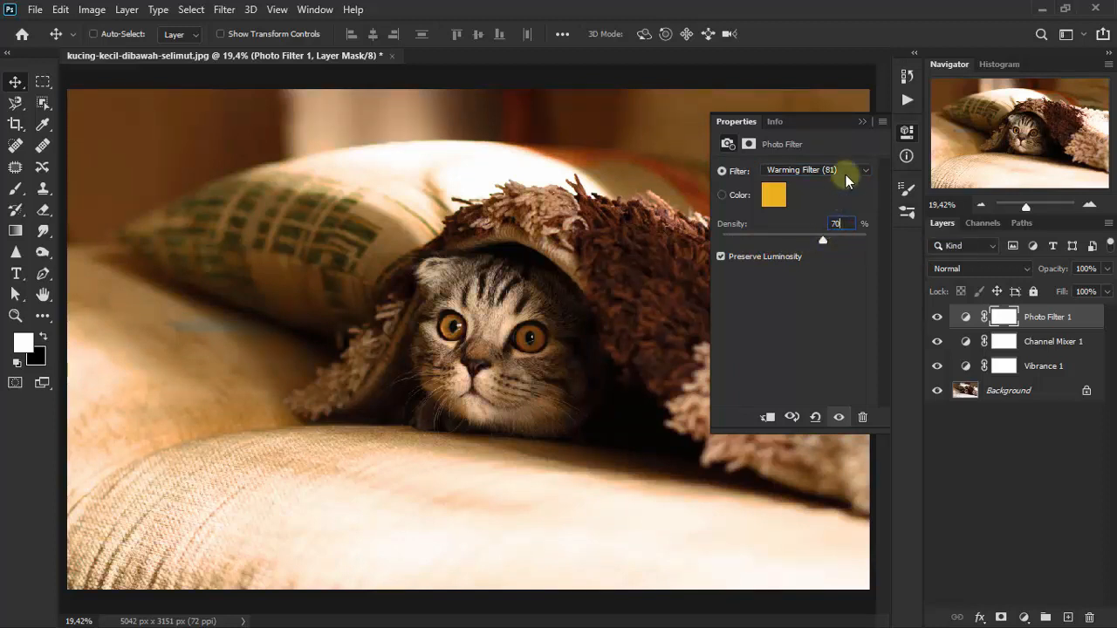
left_click(863, 126)
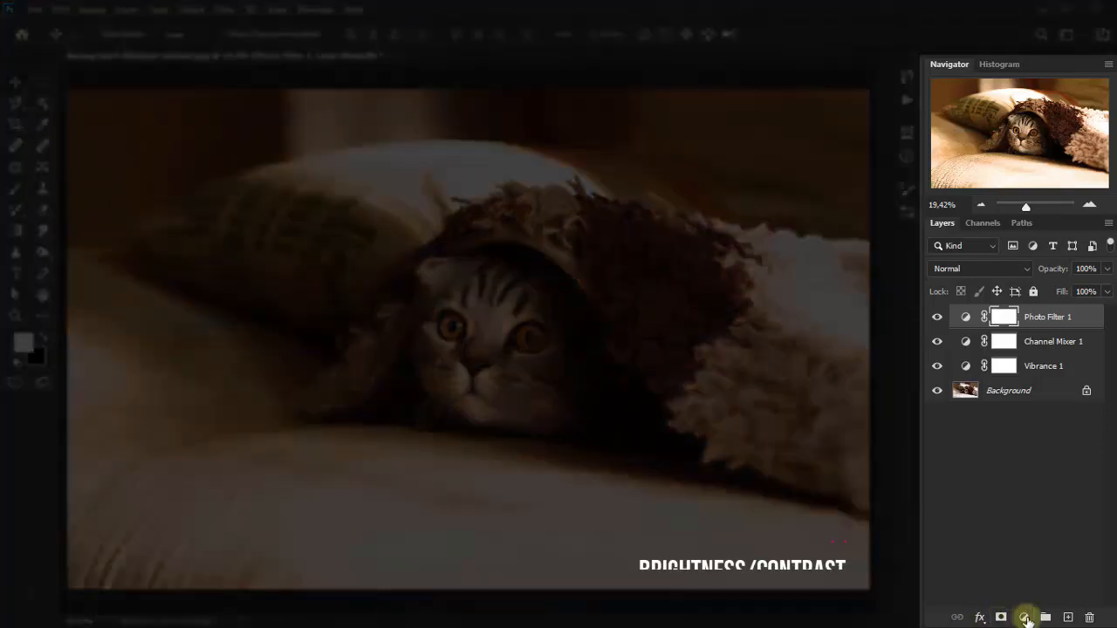
Add a Brightness/Contrast adjustment layer with Brightness 20 and Contrast 23.
left_click(1024, 617)
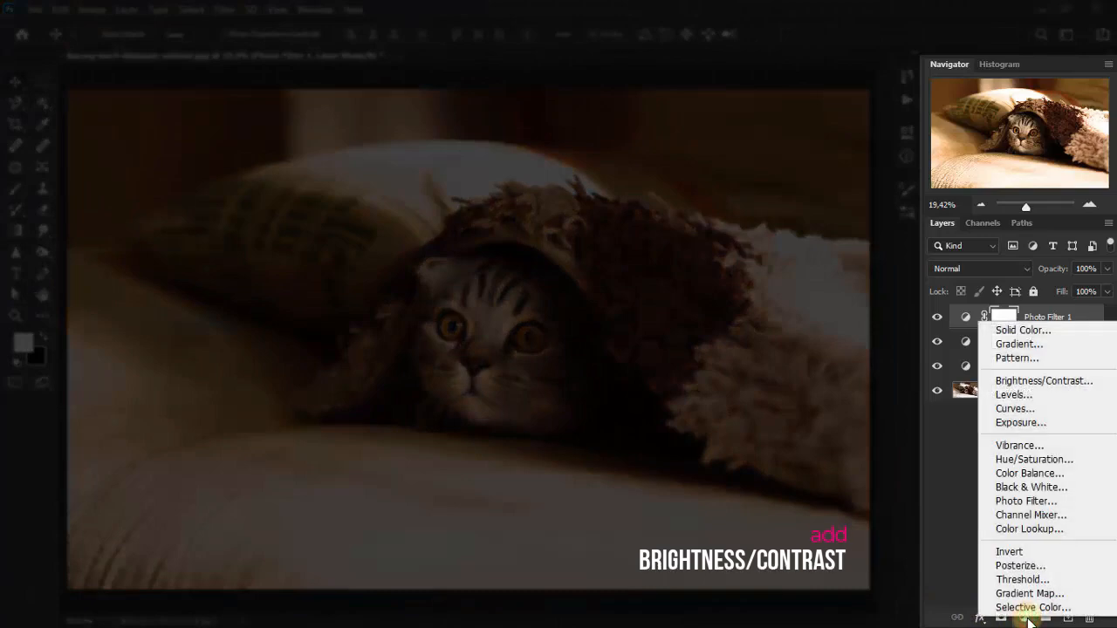
left_click(1078, 382)
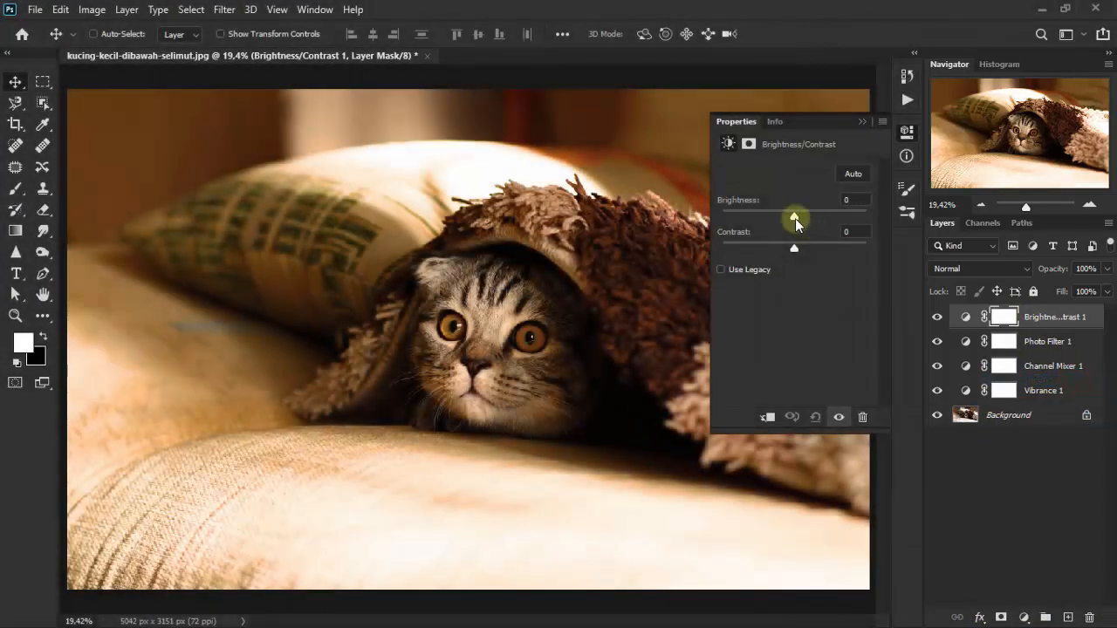
left_click_drag(794, 217, 807, 217)
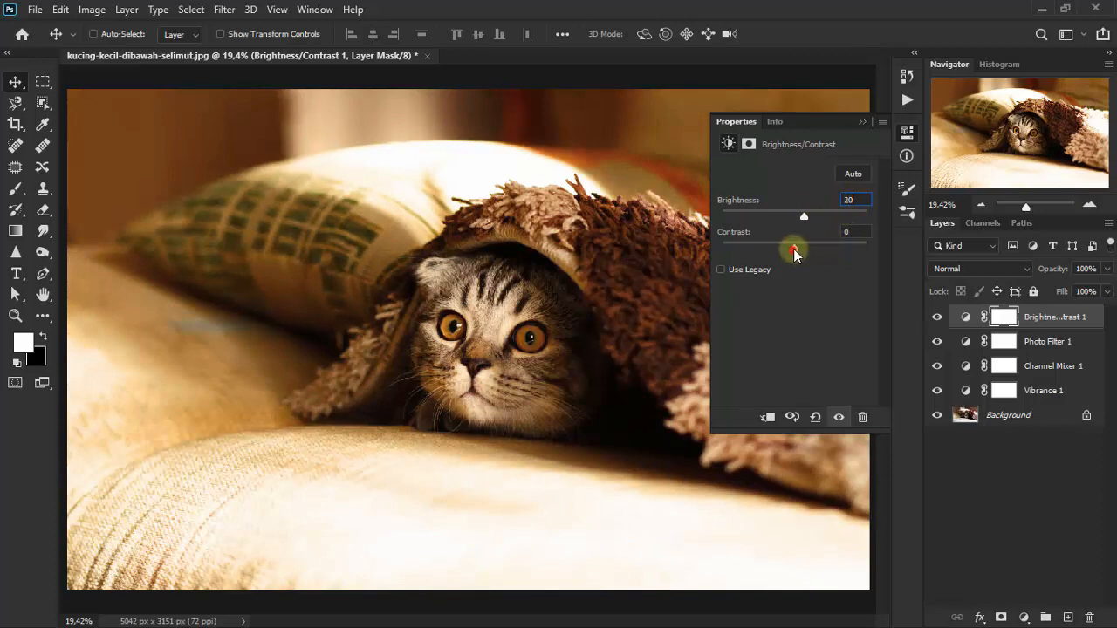
left_click_drag(795, 250, 811, 245)
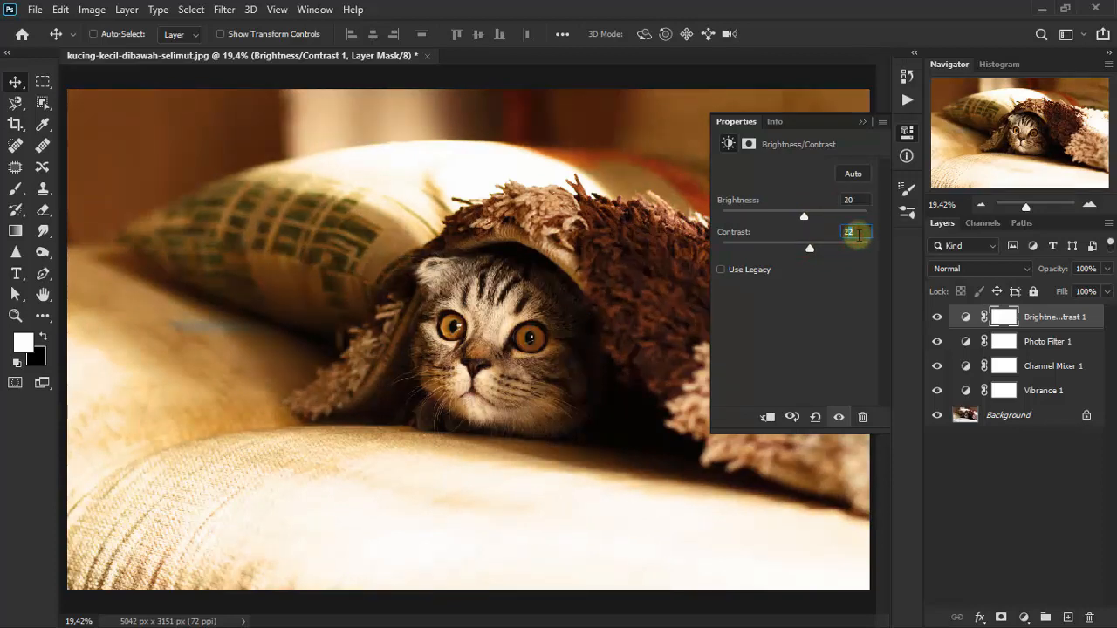
left_click(859, 234)
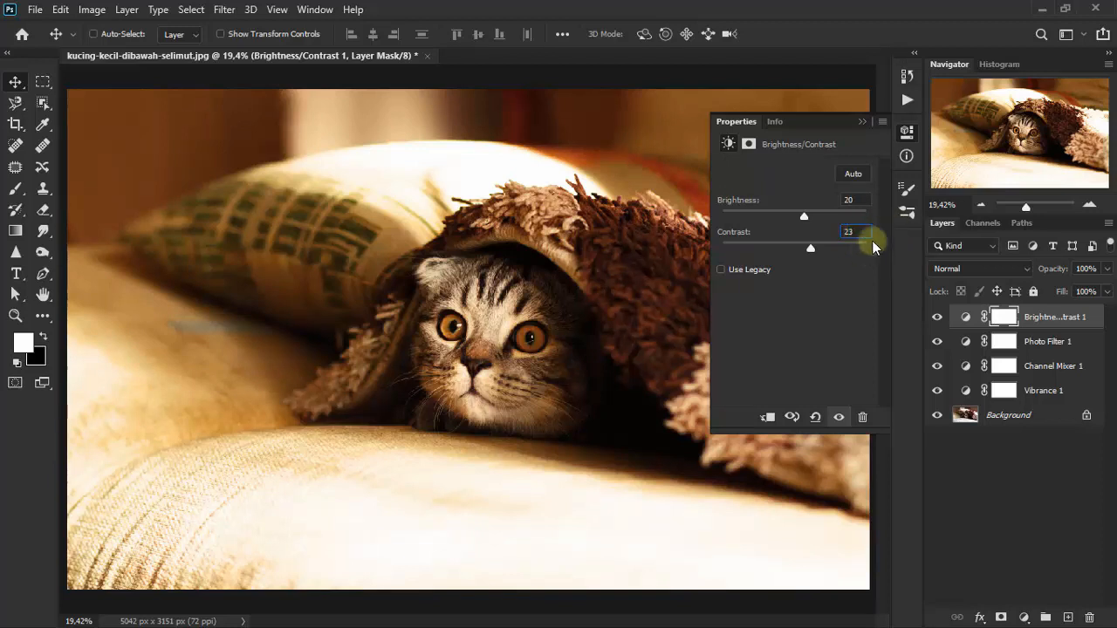
left_click(862, 124)
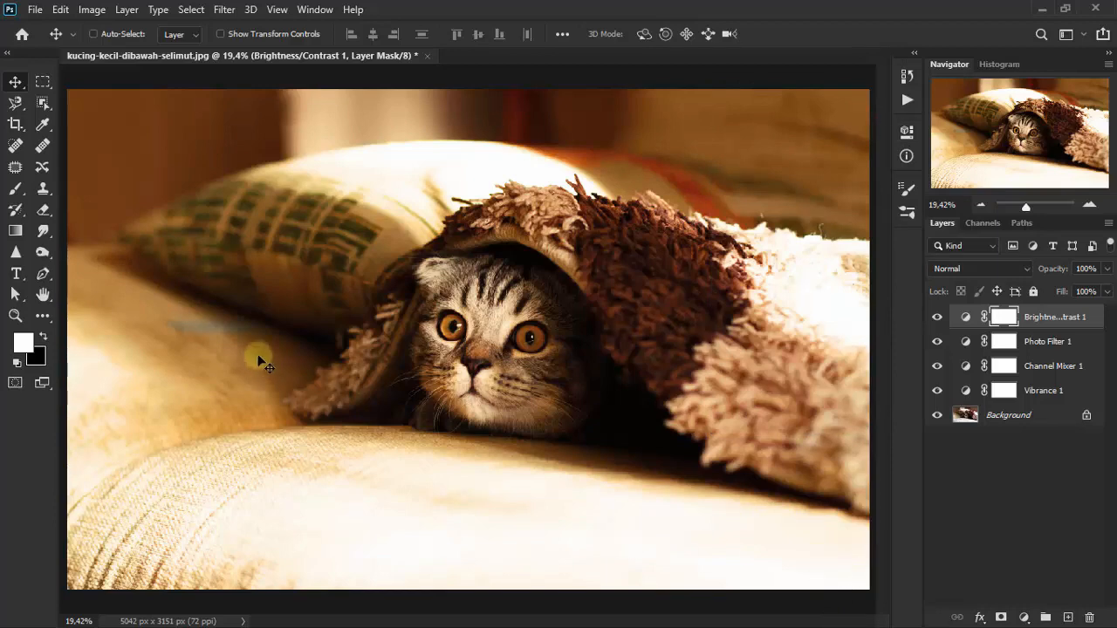
Open the recent file pasir-pantai.jpg, copy its beach image along the lower edge of the cat photo, and close the source file.
left_click(22, 34)
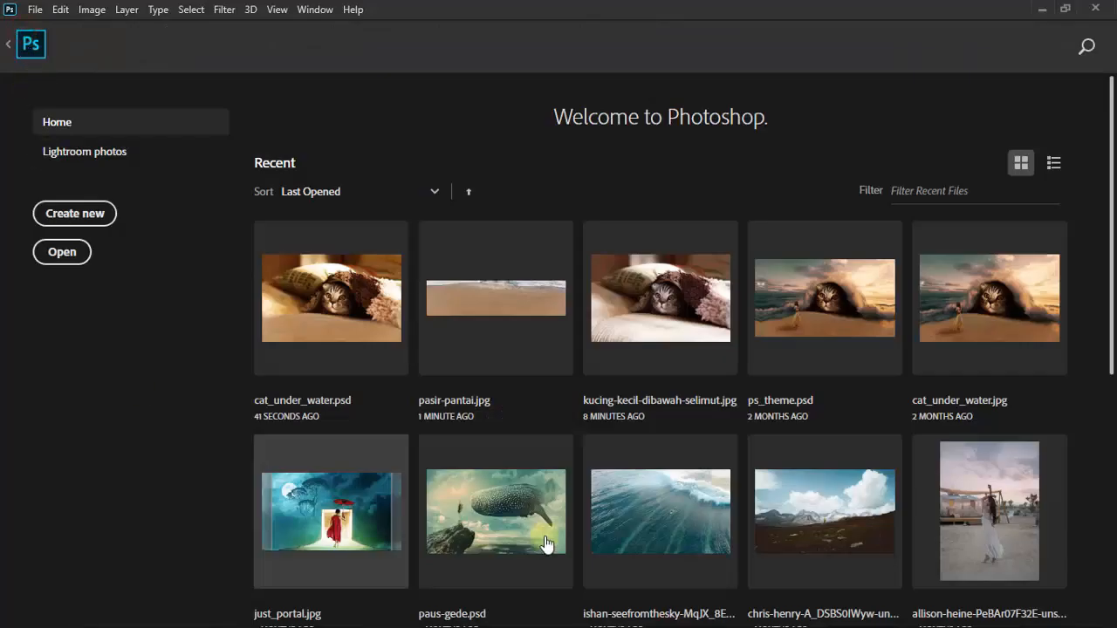
left_click(514, 300)
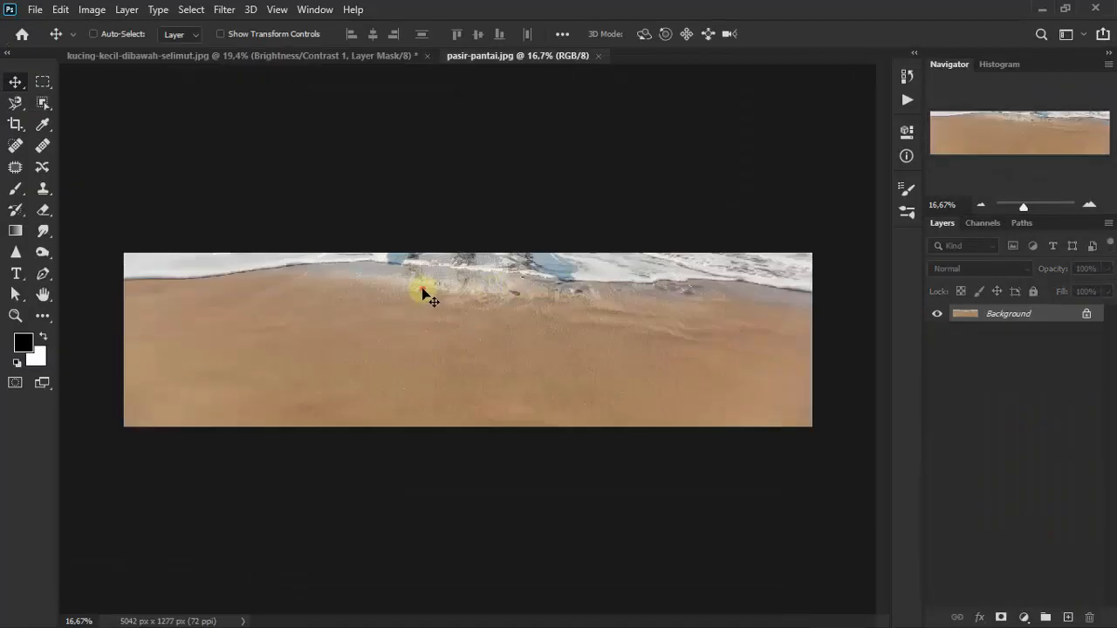
left_click_drag(423, 293, 467, 496)
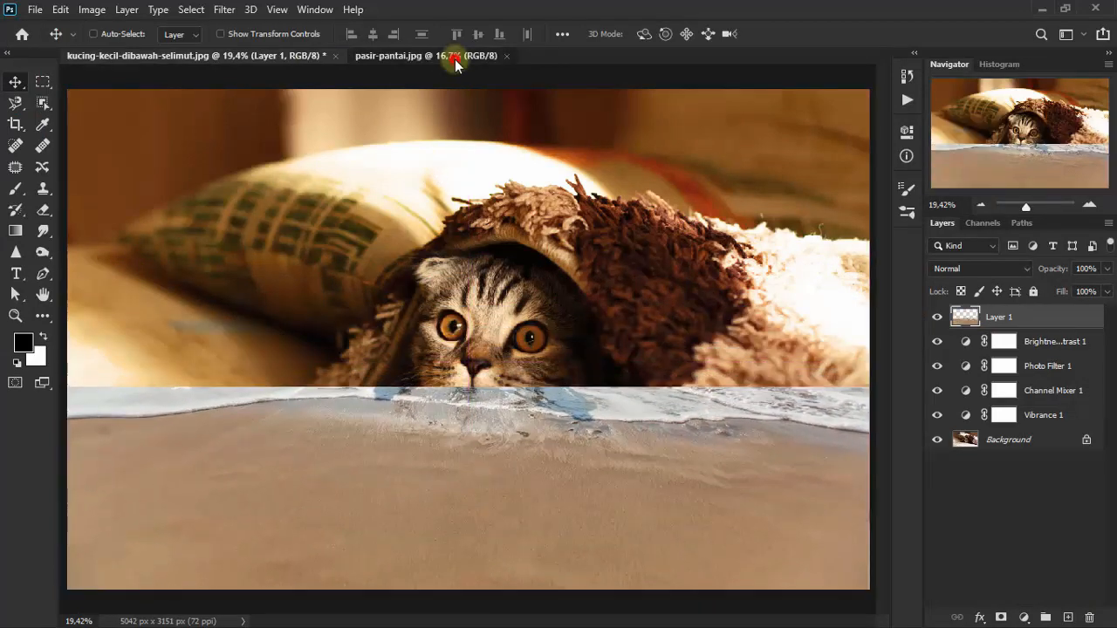
left_click(455, 59)
left_click(506, 55)
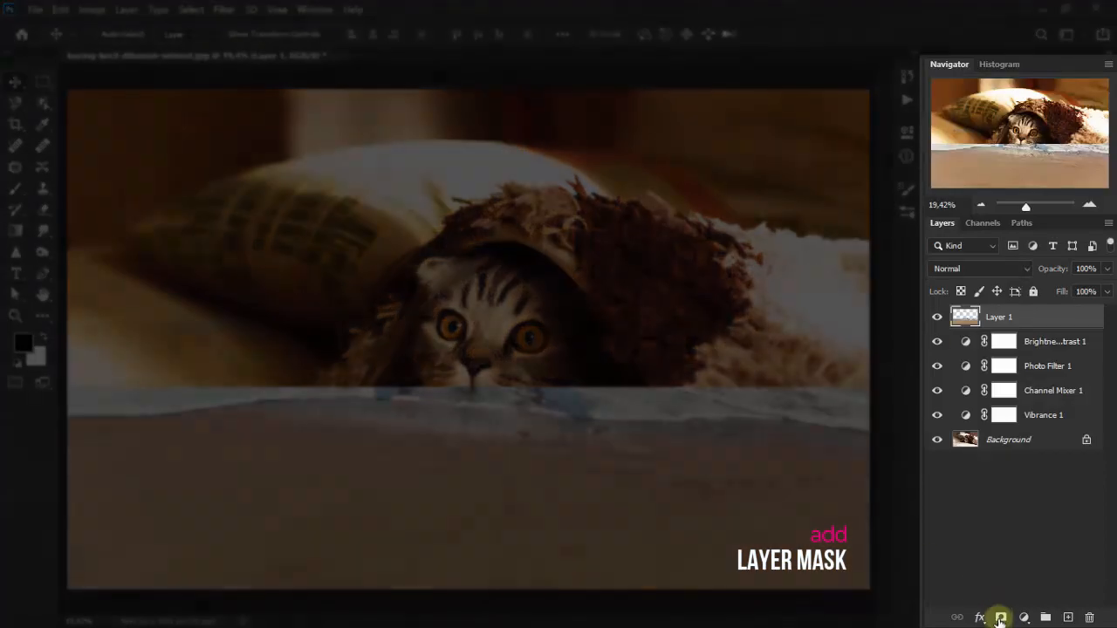
Add a layer mask to the beach layer and erase its upper part at 13% eraser opacity to reveal the cat, blanket and pillow.
left_click(1001, 617)
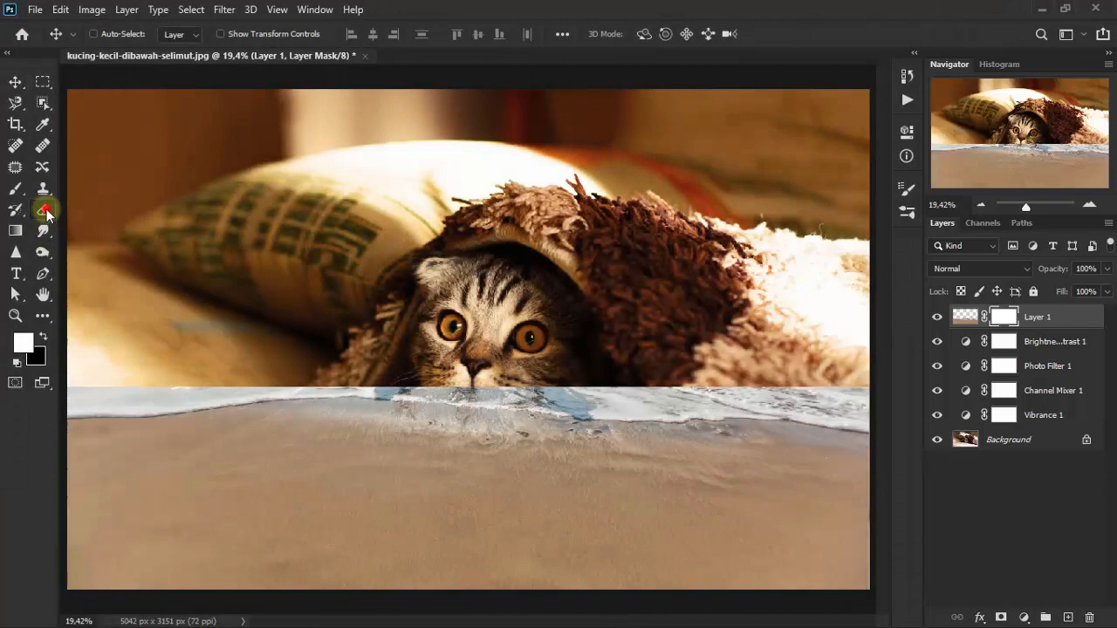
left_click(45, 212)
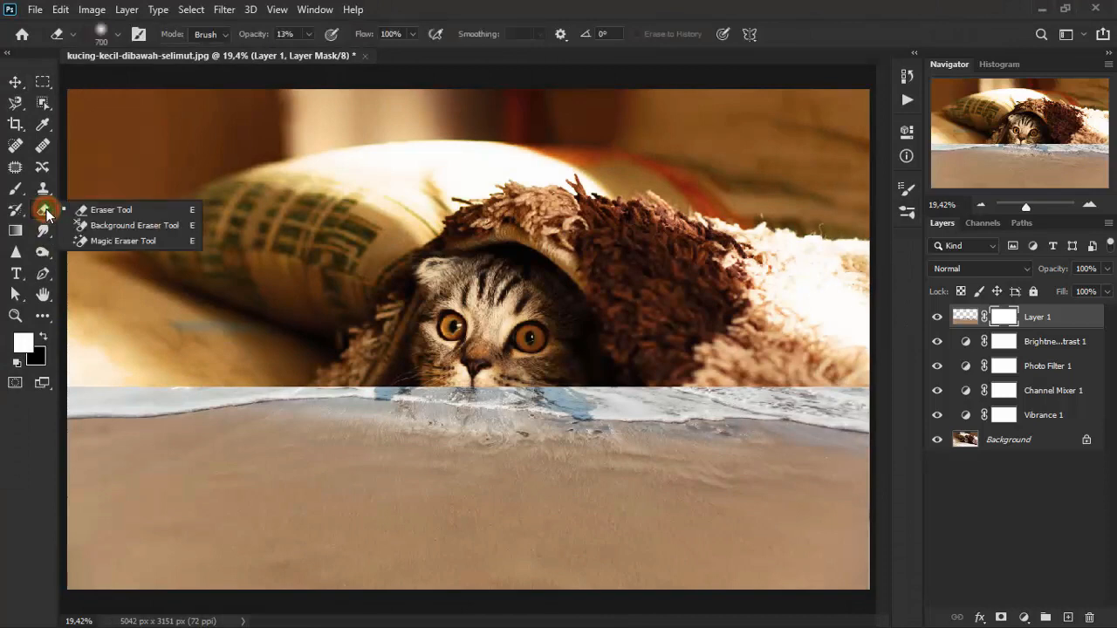
left_click(158, 209)
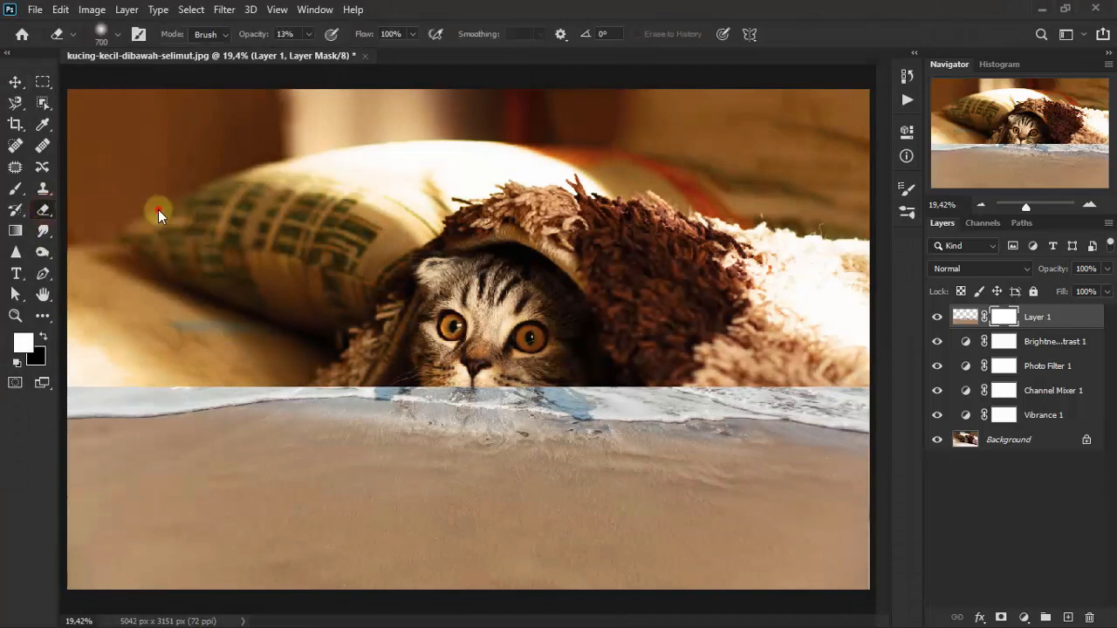
left_click(371, 380)
left_click(358, 372)
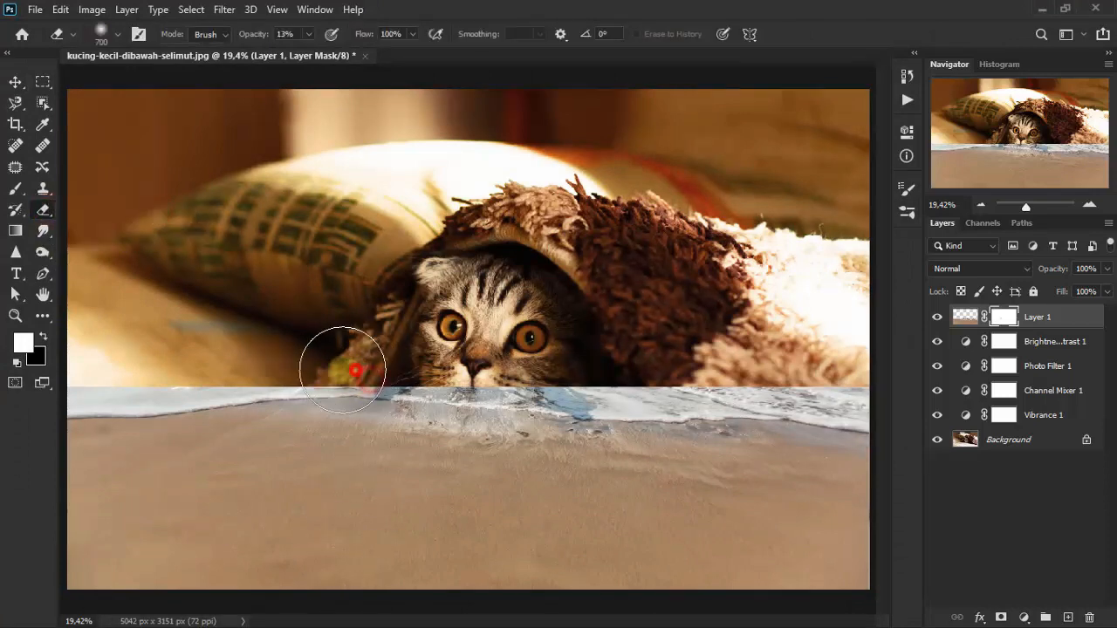
left_click(322, 352)
left_click(242, 371)
left_click_drag(223, 371, 182, 378)
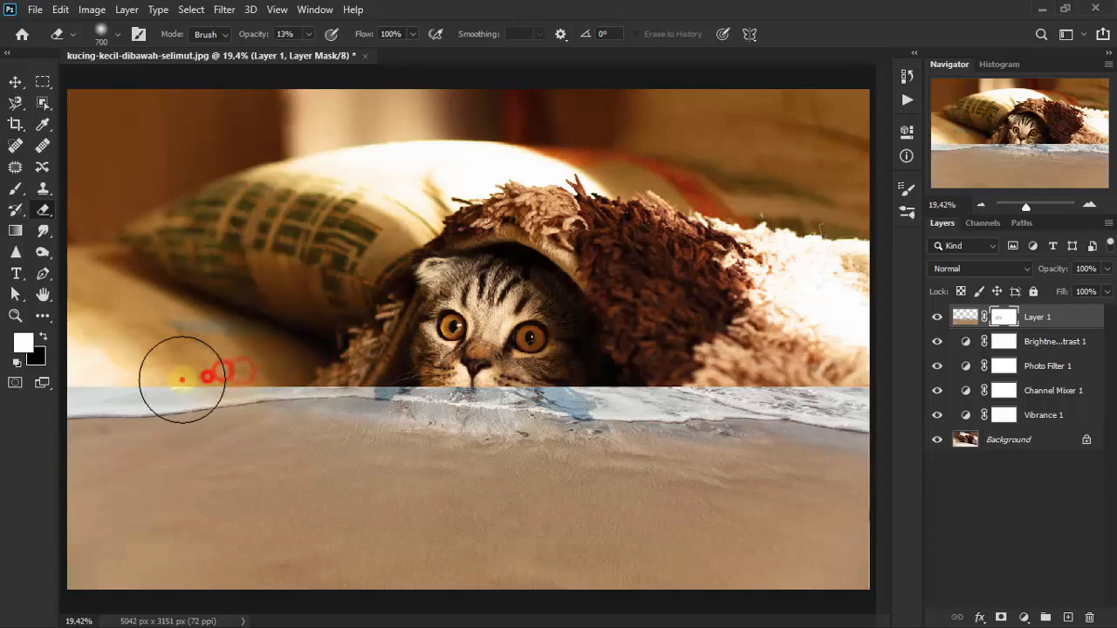
left_click_drag(183, 379, 130, 378)
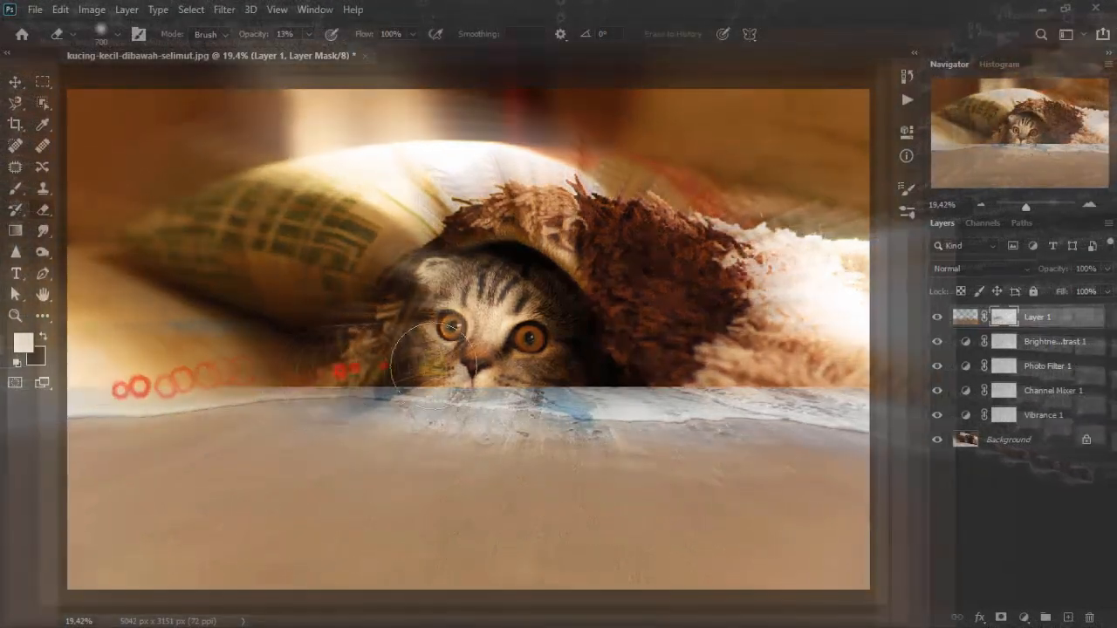
mouse_move(161, 386)
left_mouse_down()
mouse_move(468, 411)
mouse_move(660, 398)
mouse_move(776, 430)
mouse_move(553, 387)
mouse_move(828, 399)
mouse_move(678, 413)
mouse_move(462, 389)
mouse_move(152, 392)
mouse_move(287, 379)
mouse_move(98, 401)
mouse_move(559, 411)
mouse_move(299, 379)
mouse_move(599, 411)
mouse_move(216, 386)
mouse_move(553, 361)
mouse_move(532, 411)
mouse_move(785, 424)
mouse_move(815, 467)
left_mouse_up()
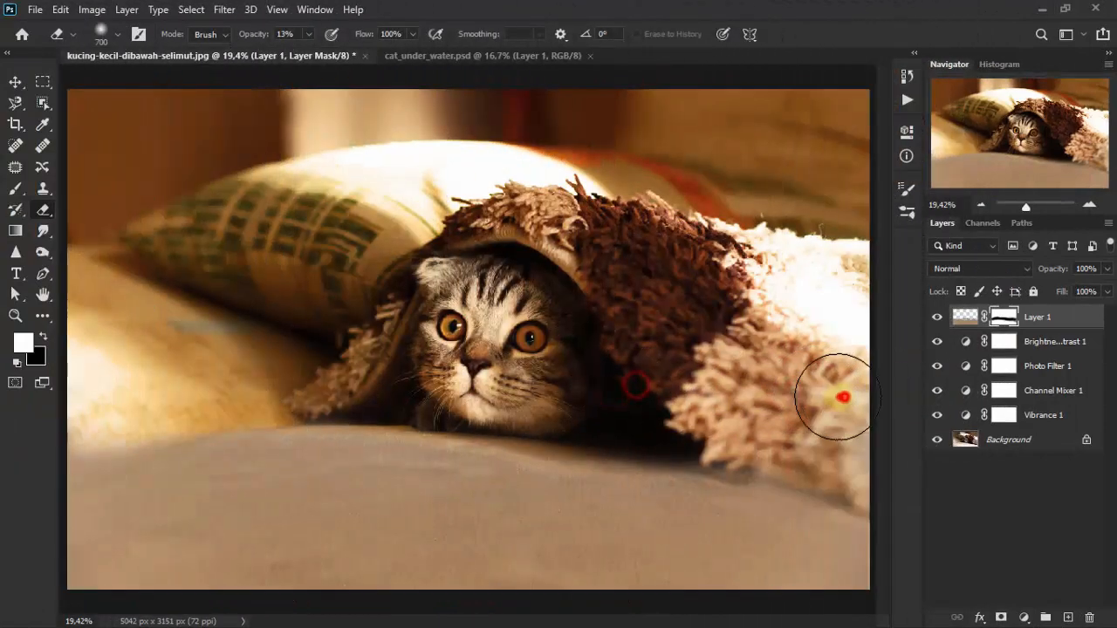
mouse_move(838, 397)
left_mouse_down()
mouse_move(736, 397)
mouse_move(835, 393)
left_mouse_up()
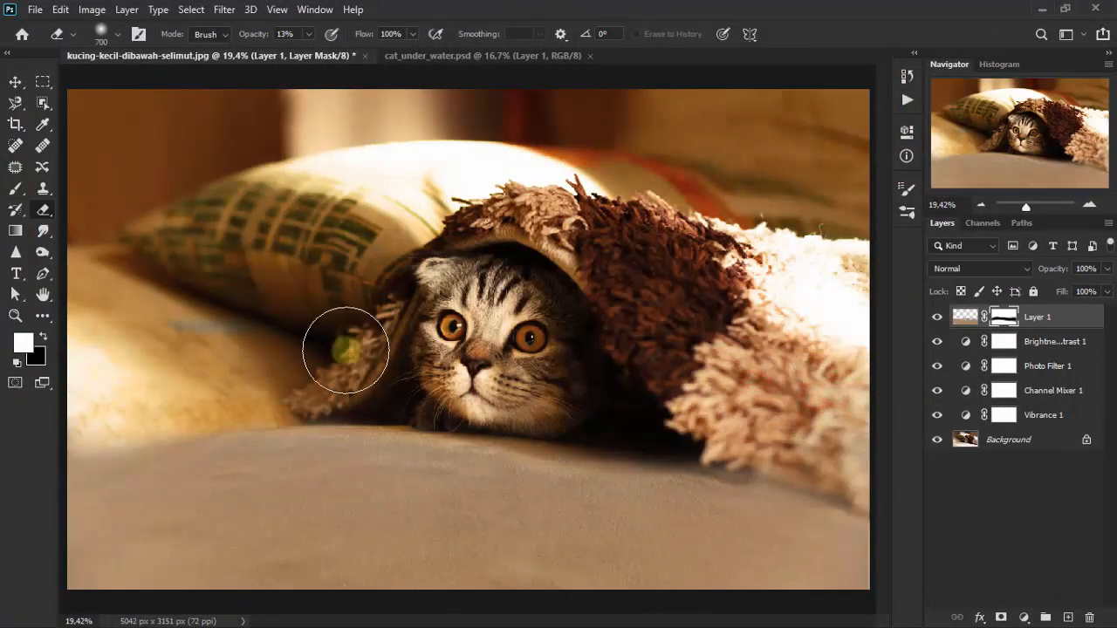
Open the recent file ombak-dilautan.jpg, copy its wave image over the whole cat photo, and close the source file.
left_click(18, 83)
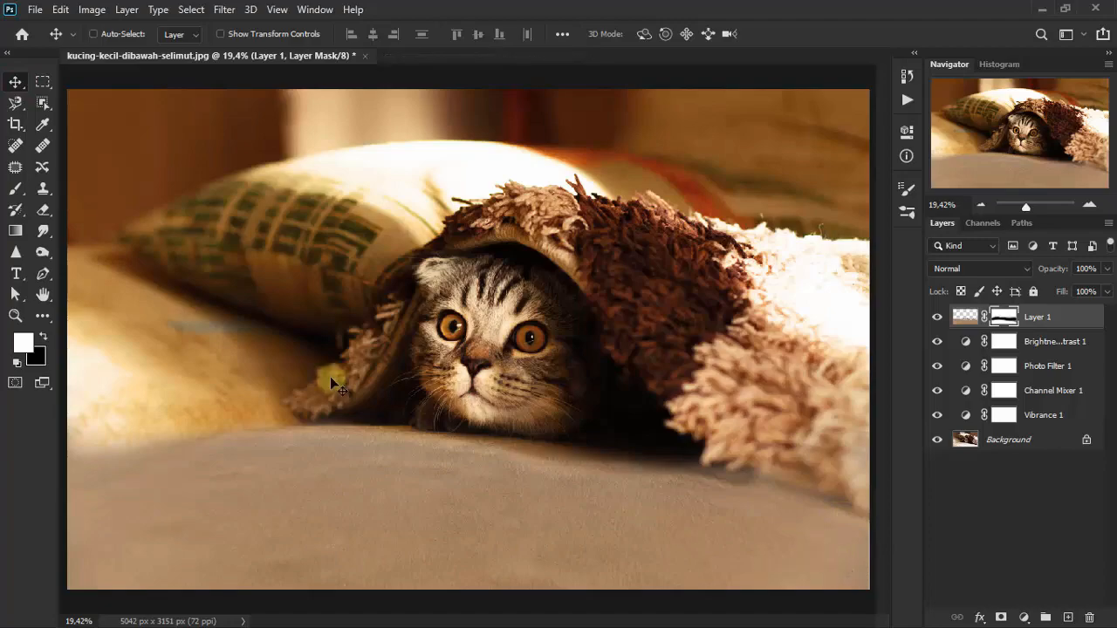
left_click(22, 34)
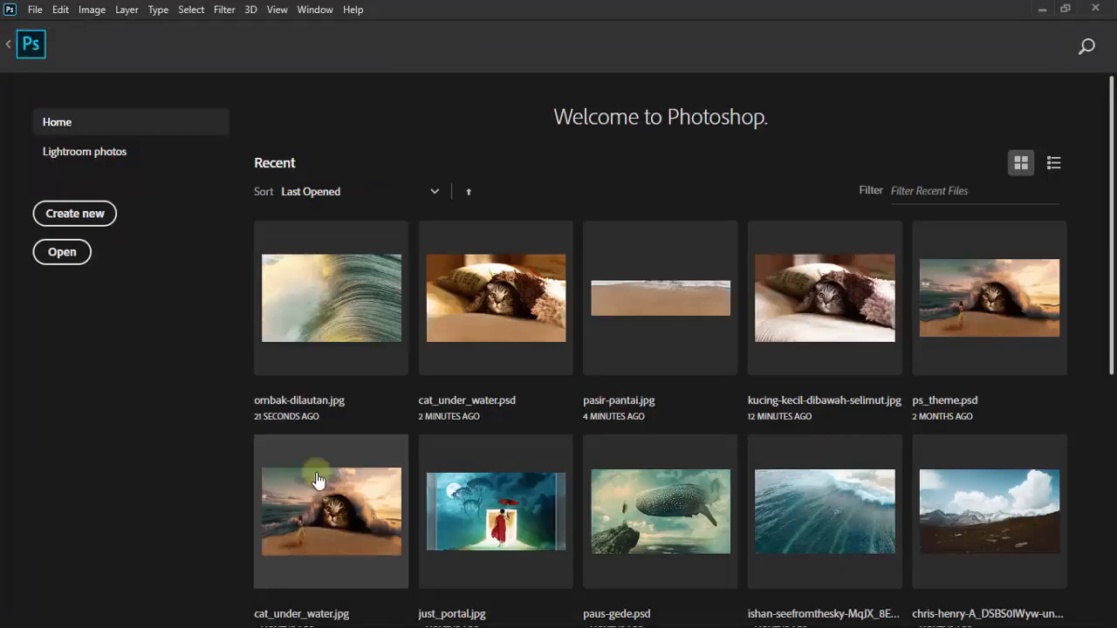
left_click(335, 315)
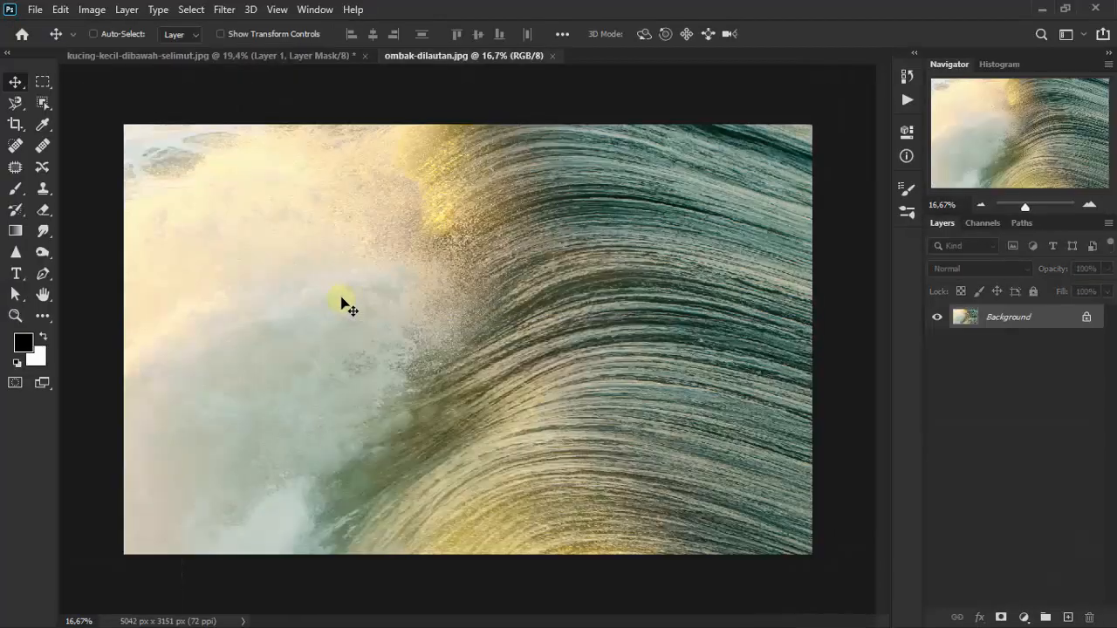
left_click_drag(342, 301, 465, 341)
left_click(461, 57)
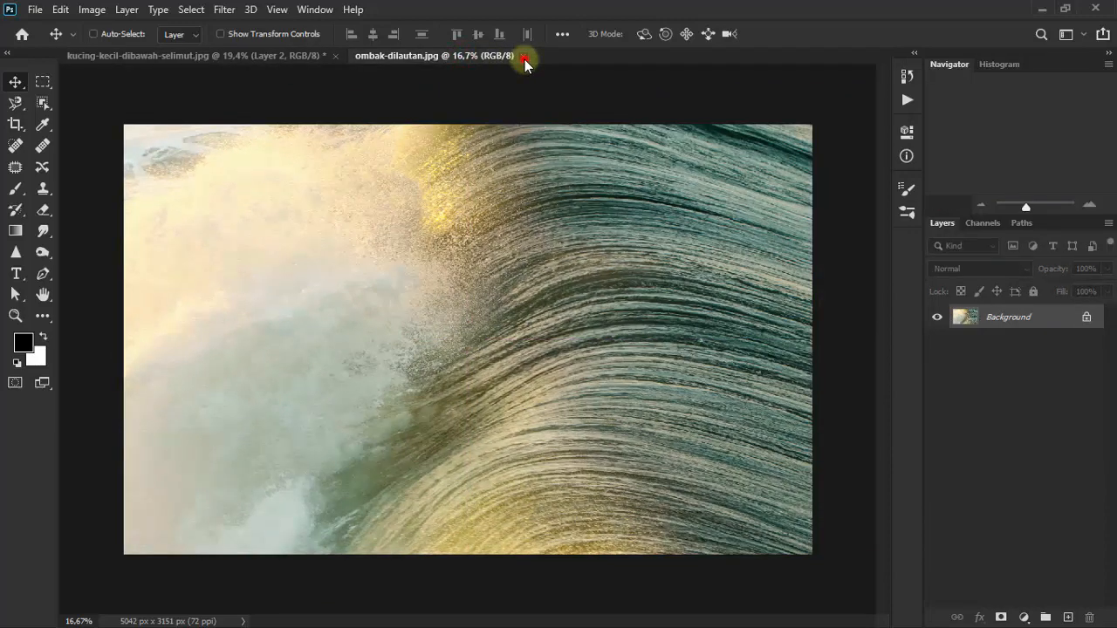
left_click(521, 56)
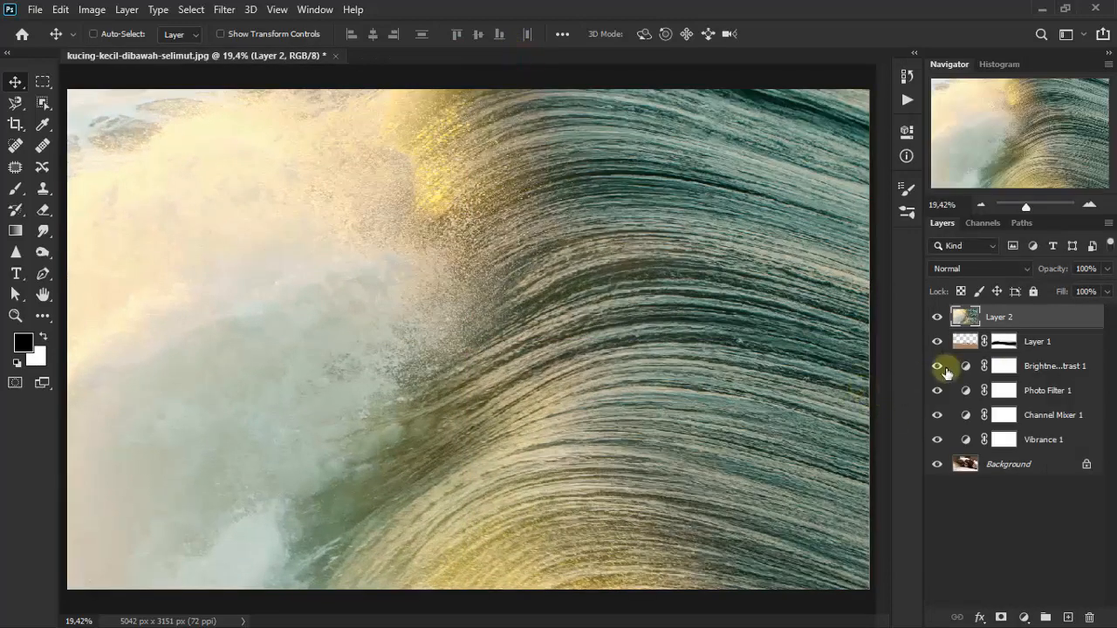
Lower the wave layer's opacity to 78% and add a layer mask to it.
left_click(1106, 269)
left_click_drag(1105, 292, 1089, 289)
left_click(1000, 616)
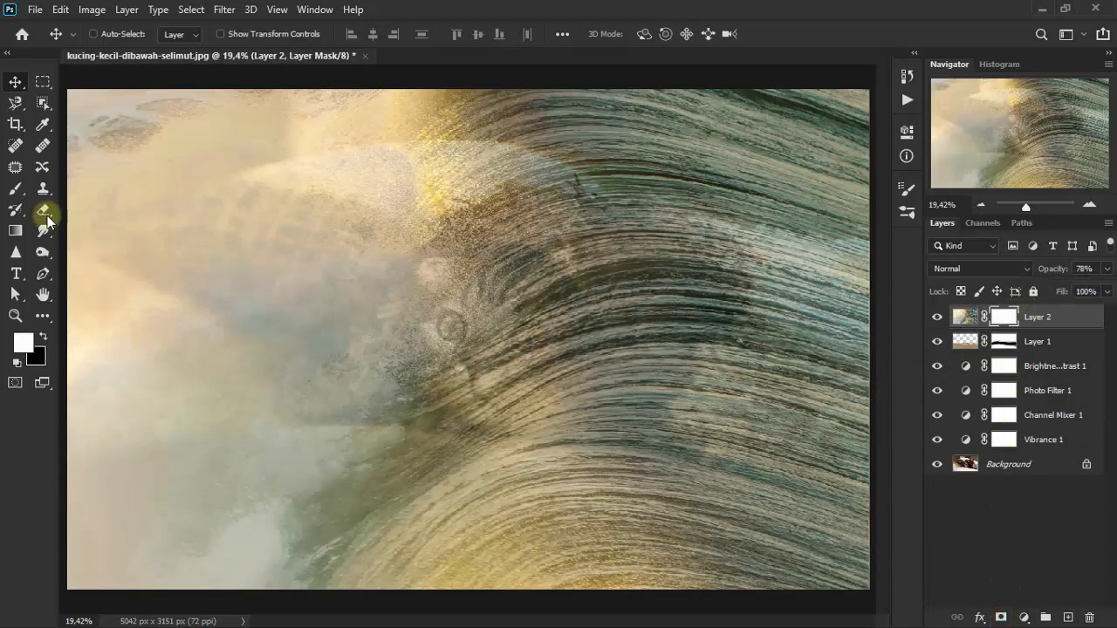
Erase the wave over the left side of the cat's face on the mask, raising the eraser opacity to 46%.
left_click_drag(42, 211, 65, 211)
left_click(110, 212)
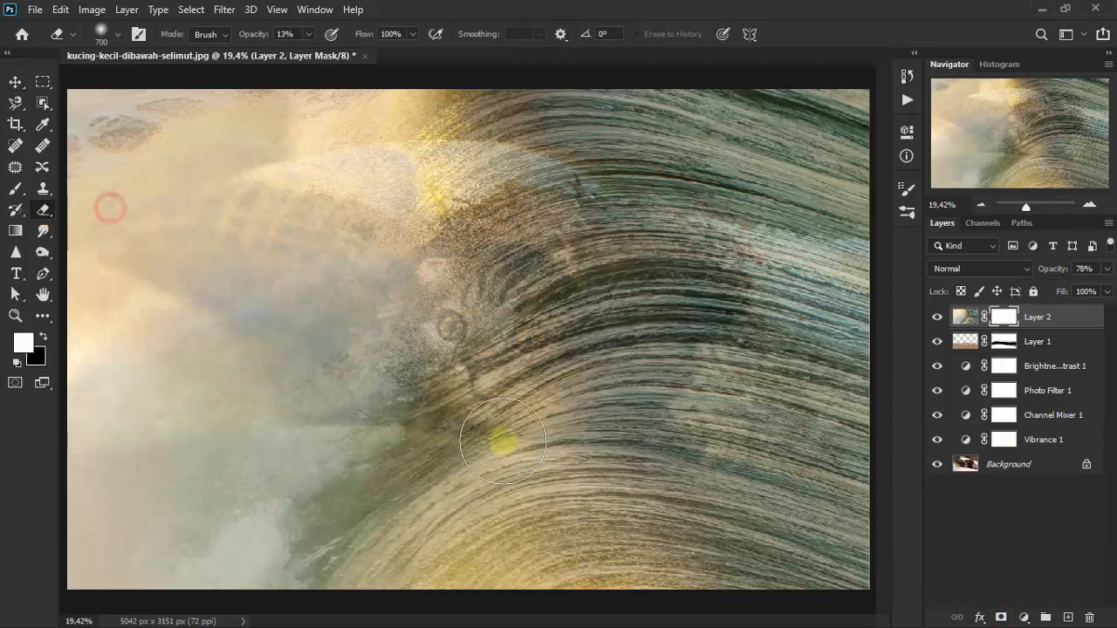
mouse_move(473, 408)
left_mouse_down()
mouse_move(509, 330)
mouse_move(444, 332)
left_mouse_up()
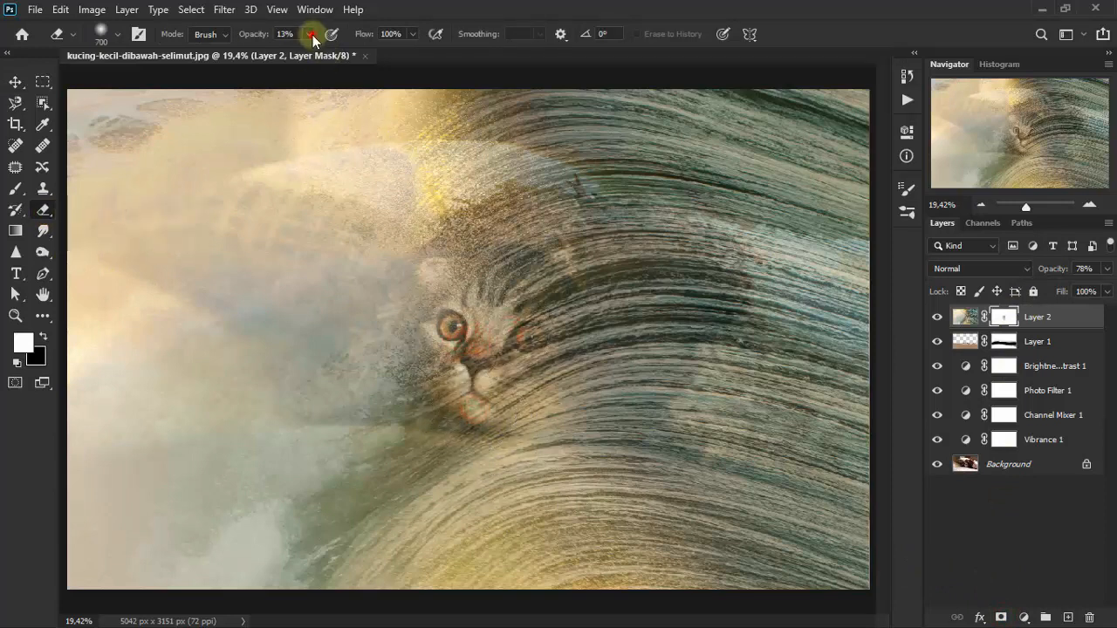
left_click_drag(314, 59, 333, 51)
left_click_drag(411, 398, 437, 346)
Reduce the eraser to size 400 and mask the wave off the cat's head, its dark surround and the sandy foreground.
key("bracketleft")
key("bracketleft")
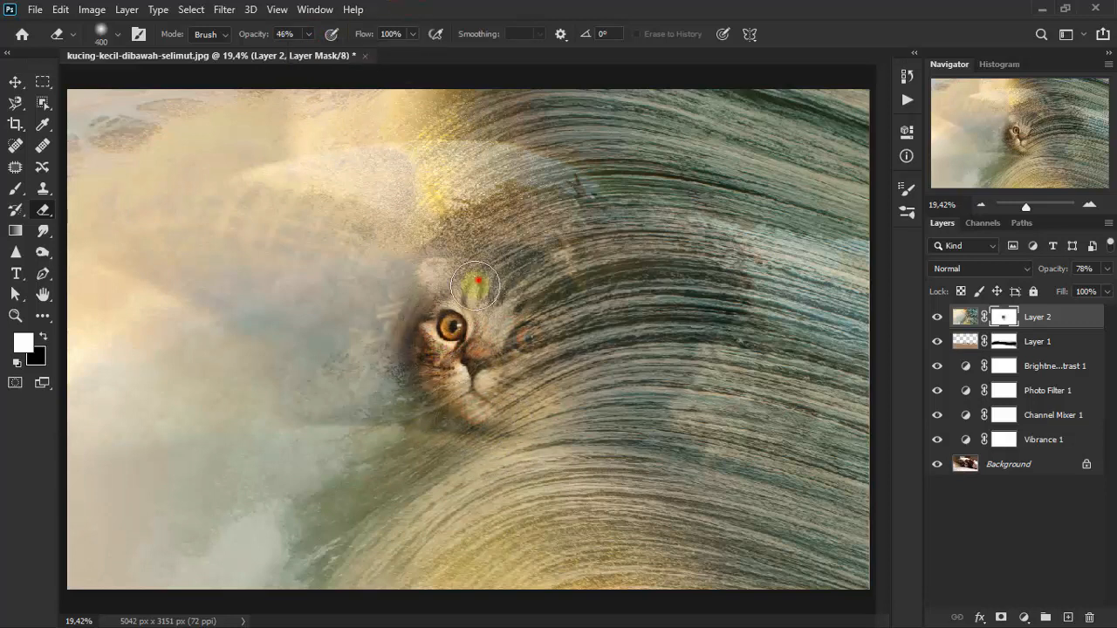
mouse_move(475, 284)
left_mouse_down()
mouse_move(380, 407)
mouse_move(491, 404)
mouse_move(502, 262)
mouse_move(568, 324)
mouse_move(436, 304)
mouse_move(578, 339)
mouse_move(294, 459)
mouse_move(386, 568)
mouse_move(593, 367)
mouse_move(576, 431)
mouse_move(633, 501)
mouse_move(207, 560)
mouse_move(197, 468)
mouse_move(583, 329)
left_mouse_up()
left_click_drag(619, 441, 637, 473)
mouse_move(710, 506)
left_mouse_down()
mouse_move(805, 554)
mouse_move(797, 527)
left_mouse_up()
mouse_move(578, 571)
left_mouse_down()
mouse_move(247, 574)
mouse_move(187, 536)
left_mouse_up()
left_click_drag(622, 532, 619, 522)
left_click_drag(733, 499, 816, 538)
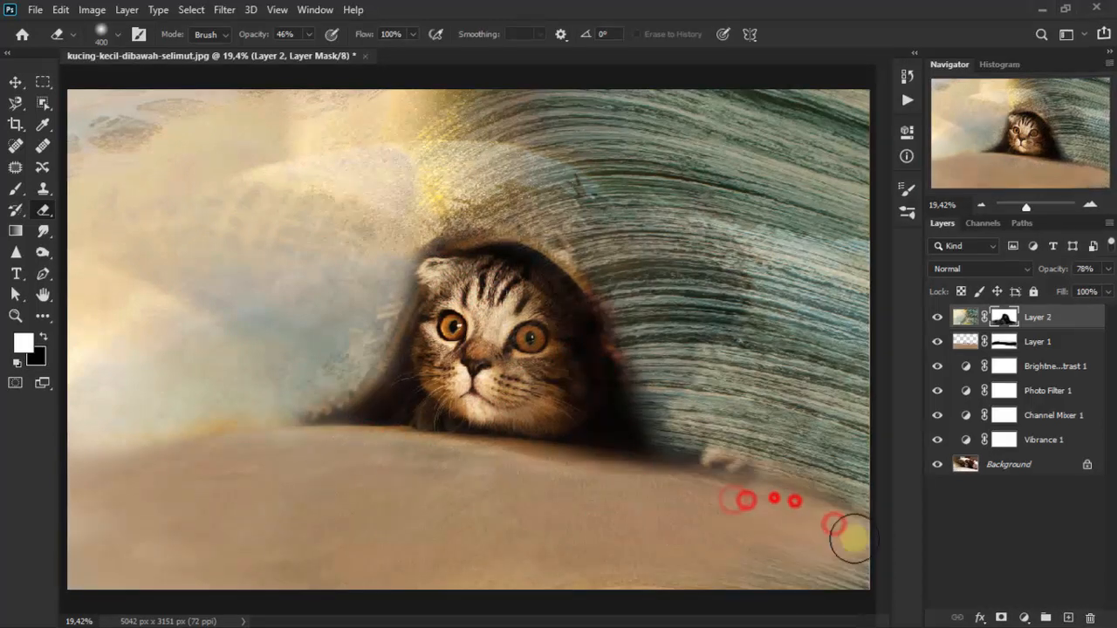
left_click_drag(665, 468, 584, 304)
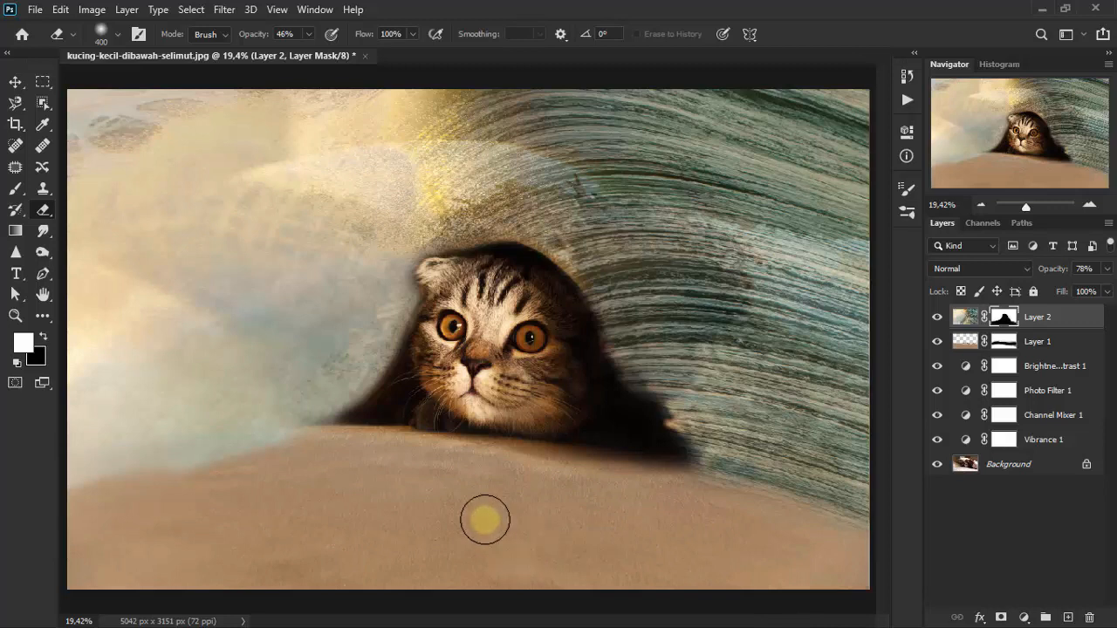
Set the wave layer's opacity to 100%.
left_click(15, 83)
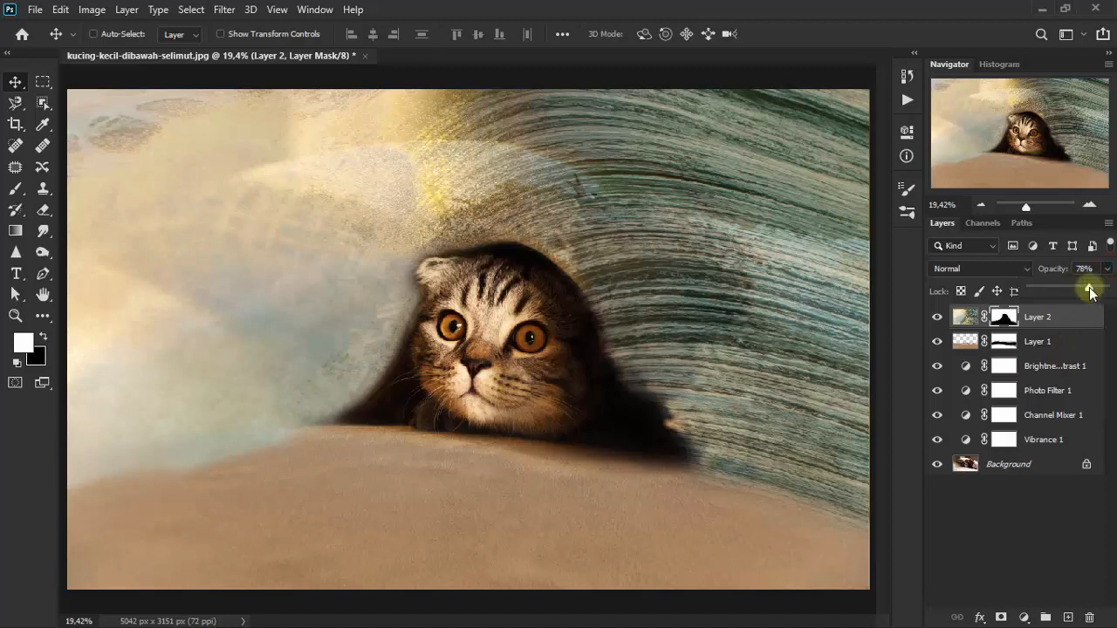
left_click_drag(1094, 289, 1107, 291)
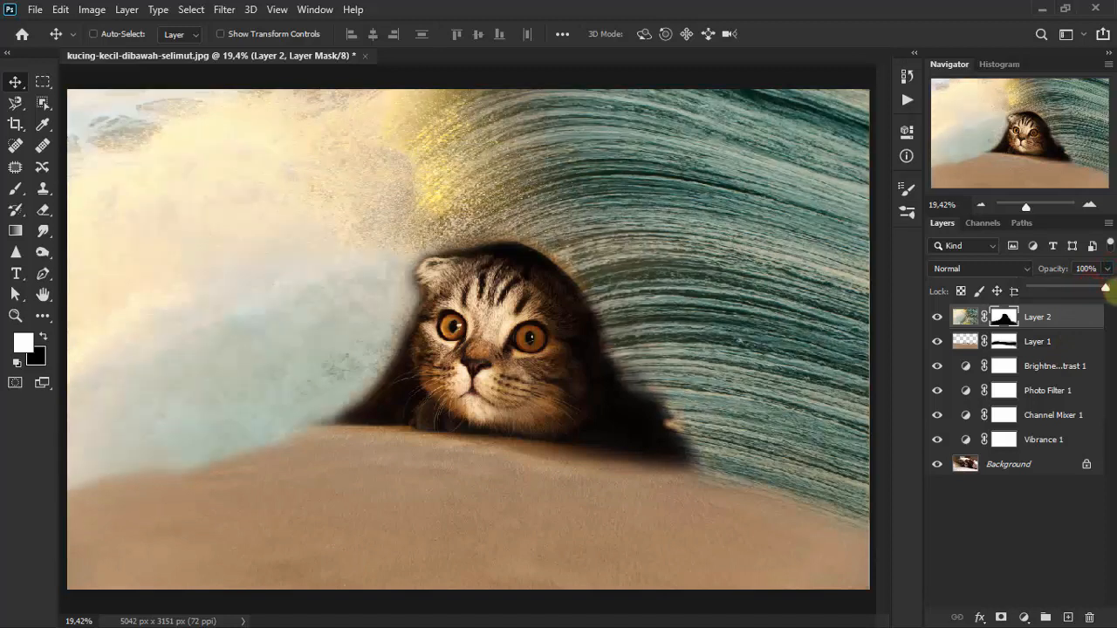
mouse_move(1109, 292)
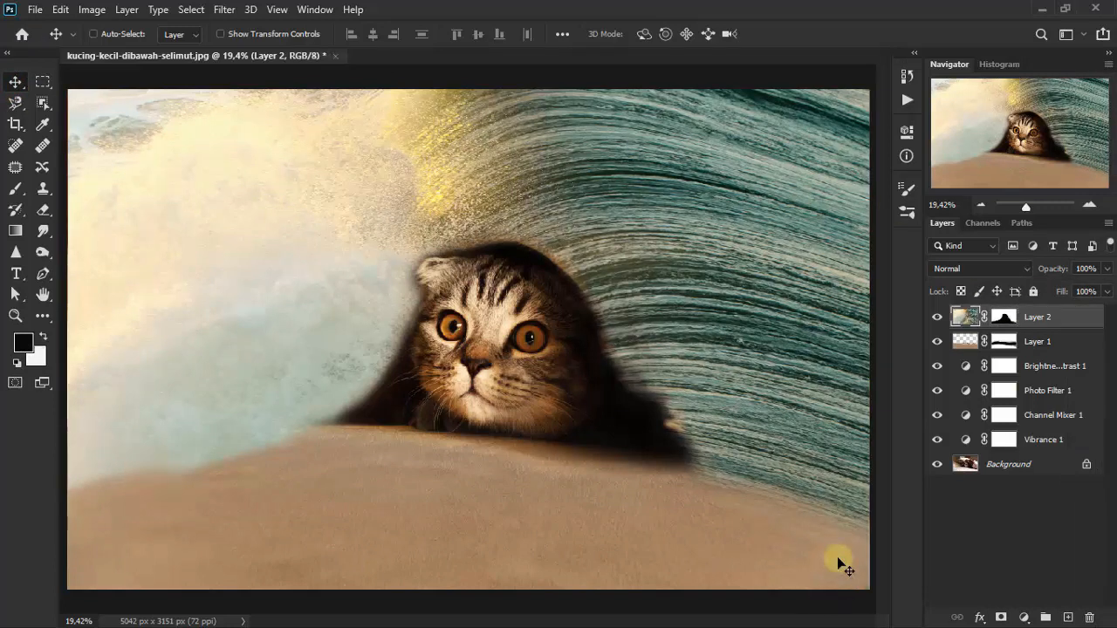
Open the recent file mengejar-ombak.jpg, copy its seashore image over the whole composition, and close the source file.
left_click(21, 37)
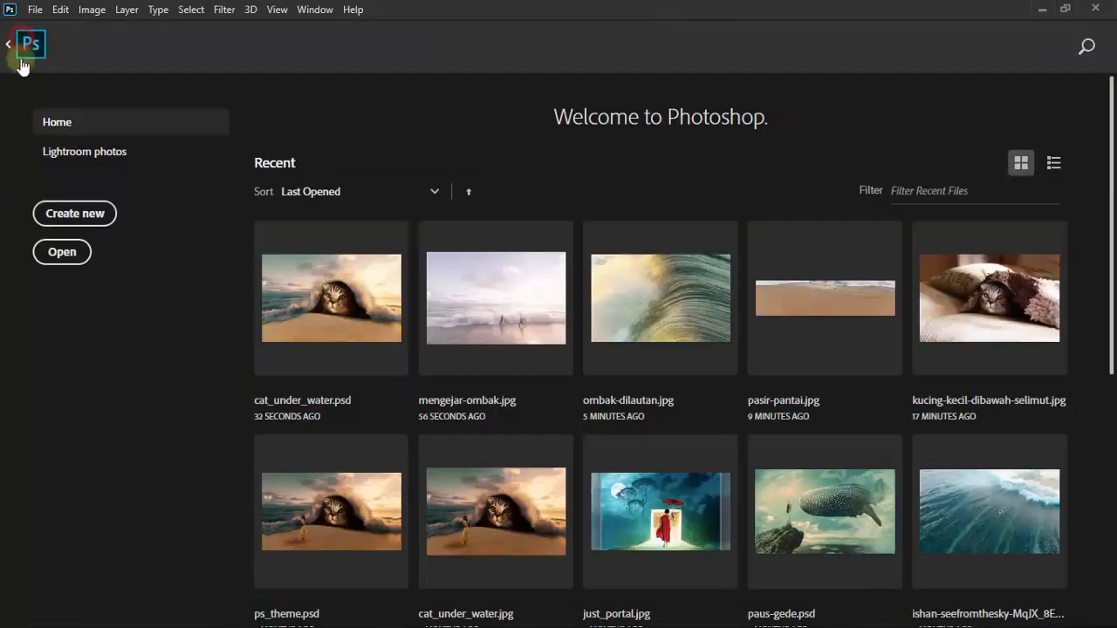
left_click(520, 301)
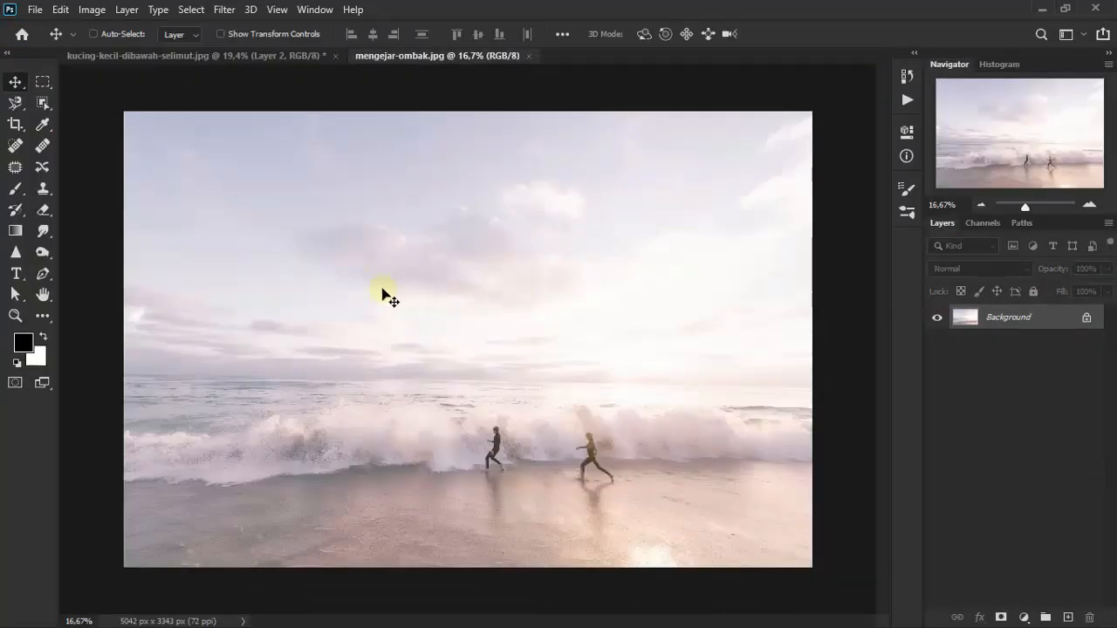
mouse_move(375, 278)
left_mouse_down()
mouse_move(262, 55)
mouse_move(349, 294)
mouse_move(356, 284)
left_mouse_up()
left_click_drag(418, 318, 476, 331)
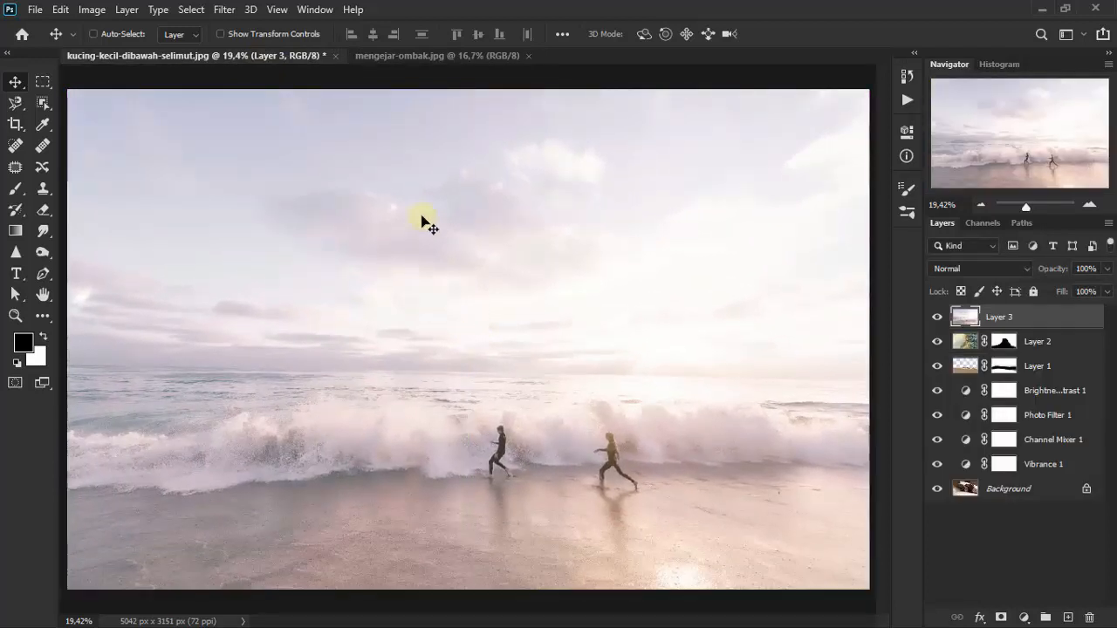
left_click(471, 61)
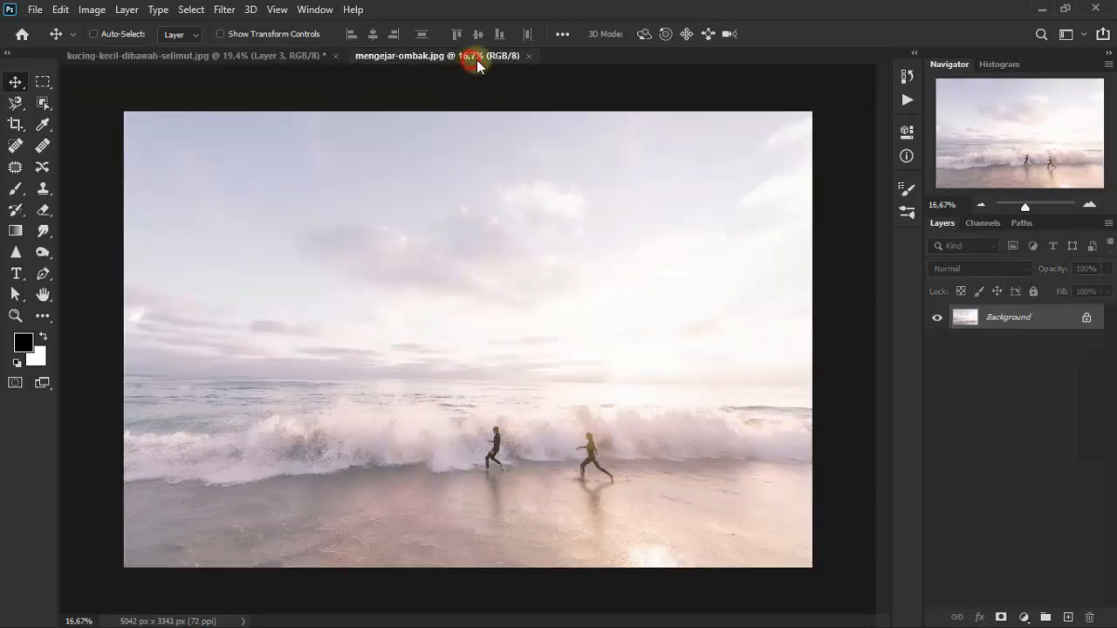
left_click(528, 56)
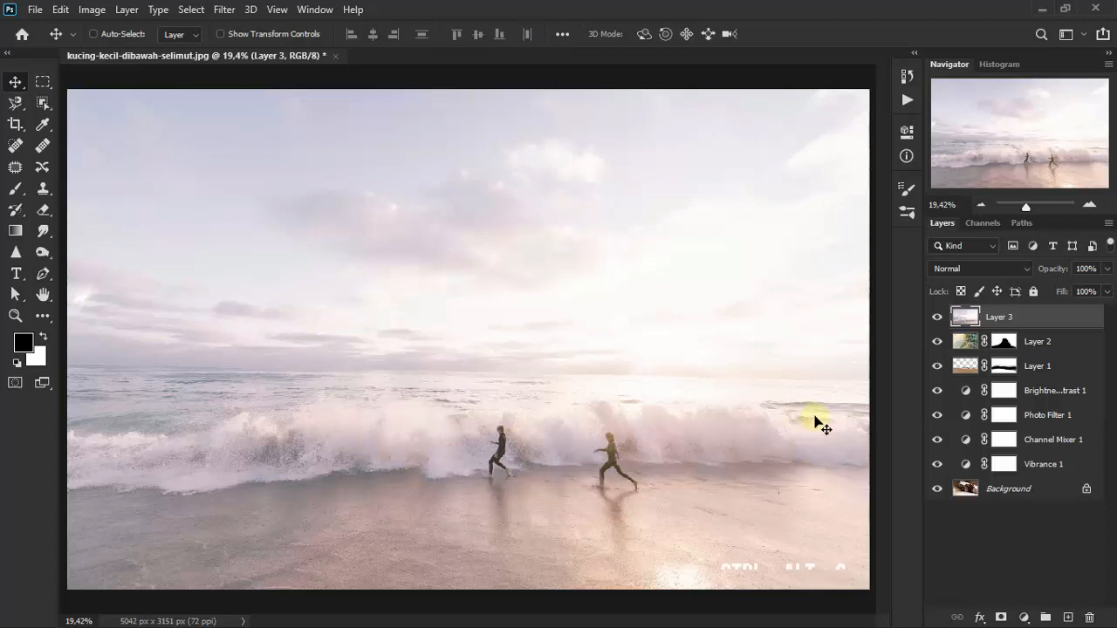
Clip the seashore layer to the masked wave layer and save the document as the Photoshop file cat-under-the-beach.
key("ctrl+alt+g")
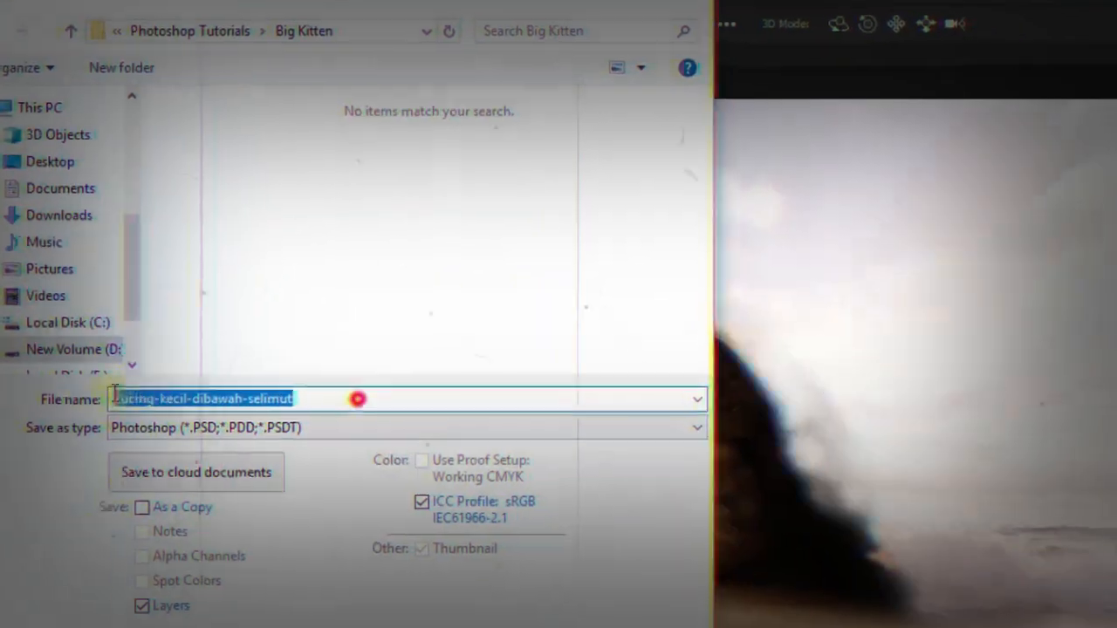
type("cat-under-the-beach")
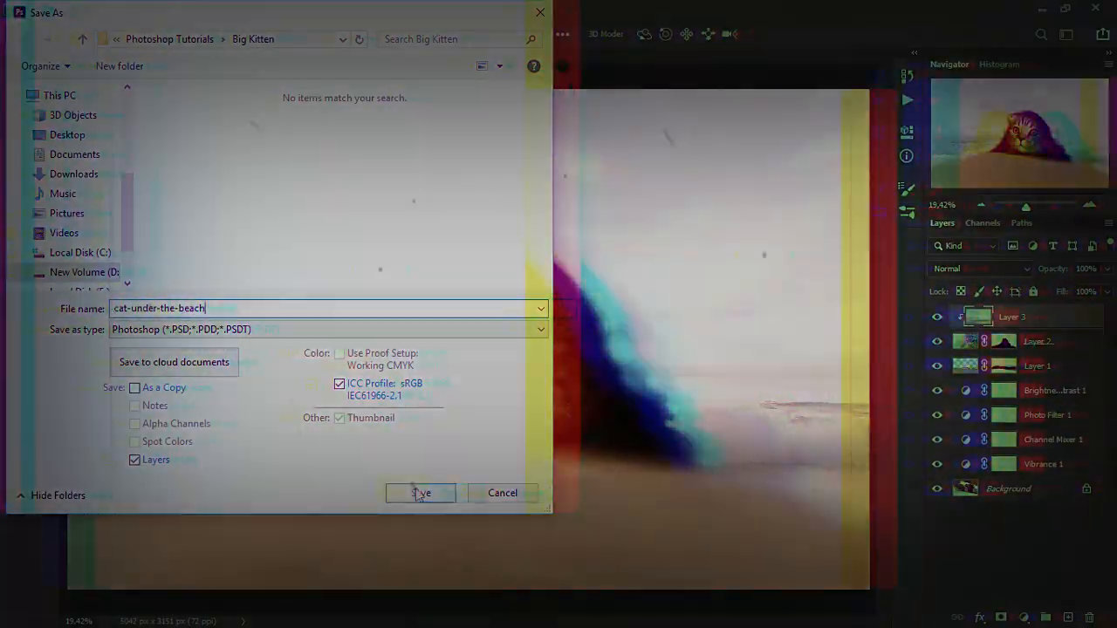
left_click(420, 493)
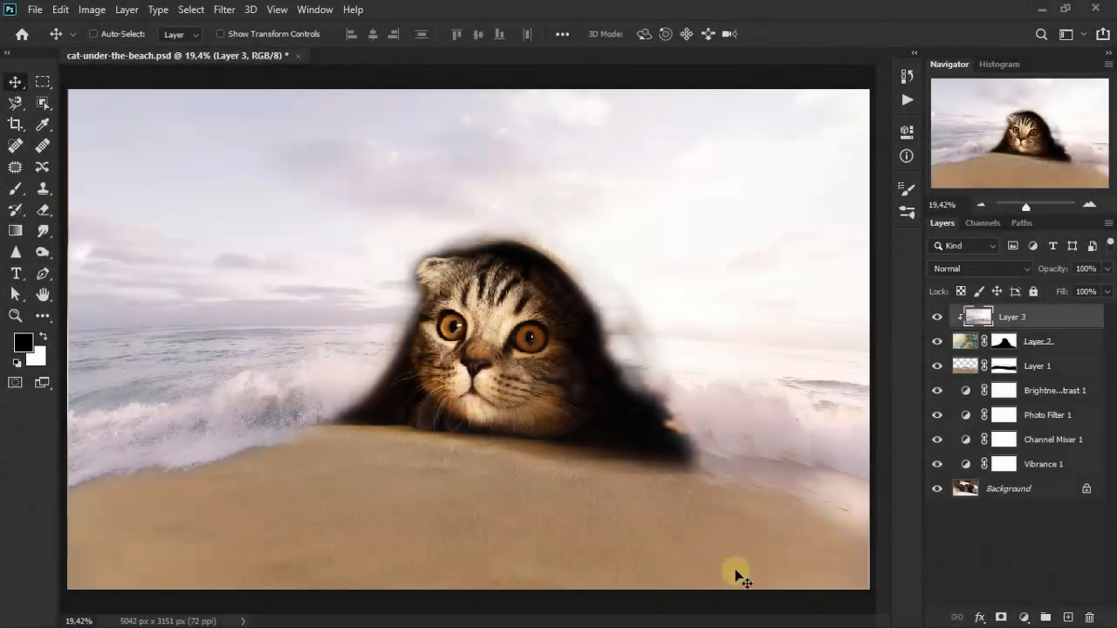
Reopen mengejar-ombak.jpg and select its left half at full height, up to just before the first runner, with the Rectangular Marquee tool.
left_click(22, 36)
left_click(340, 281)
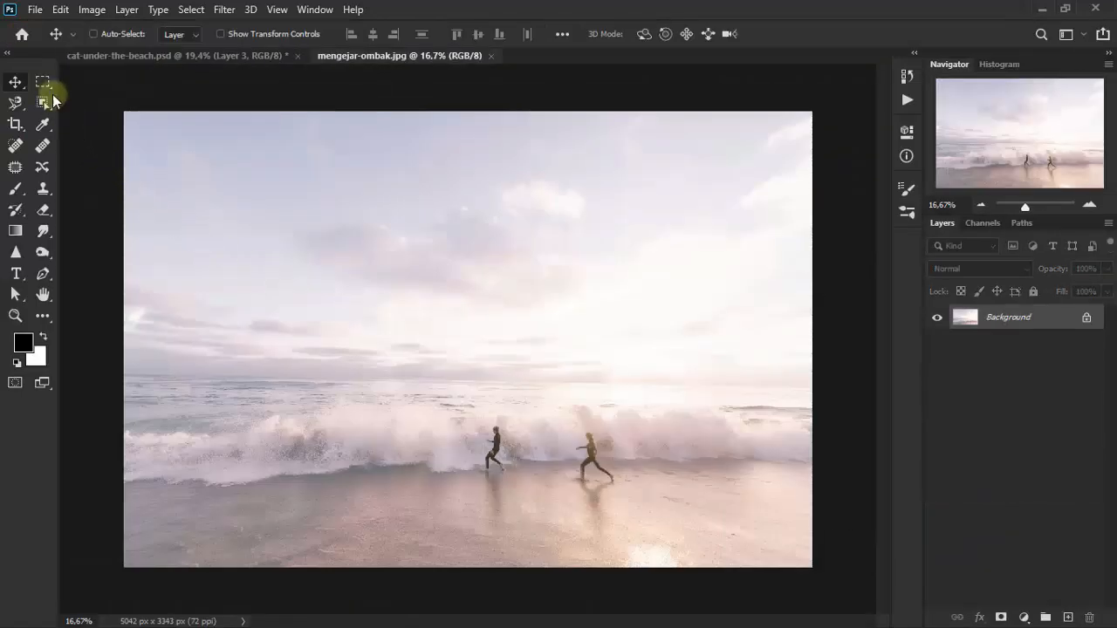
left_click(43, 83)
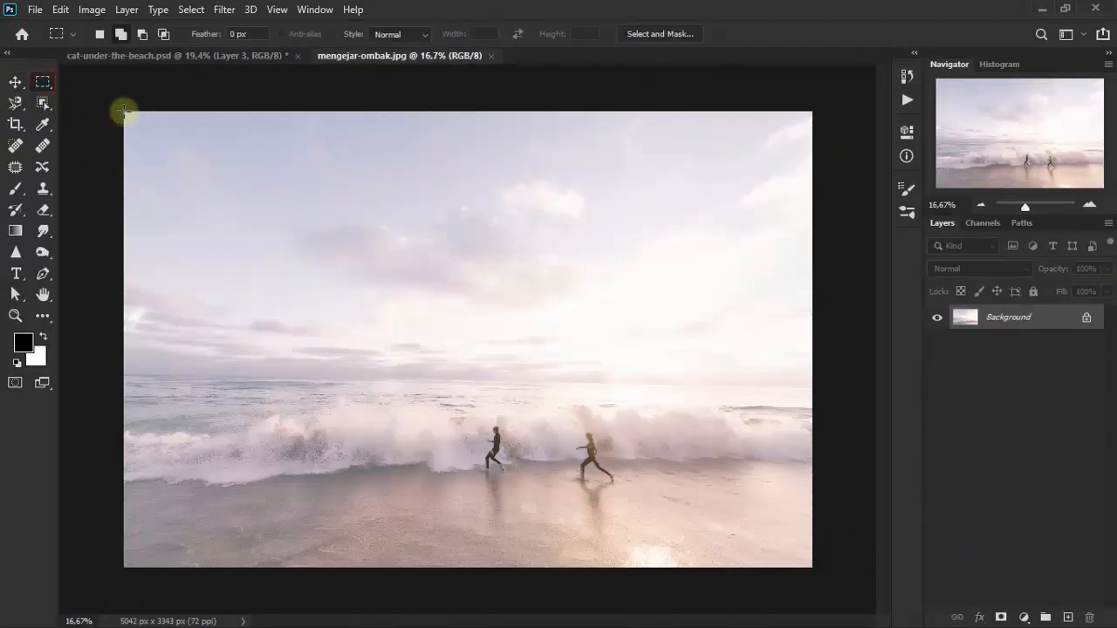
left_click_drag(124, 111, 484, 589)
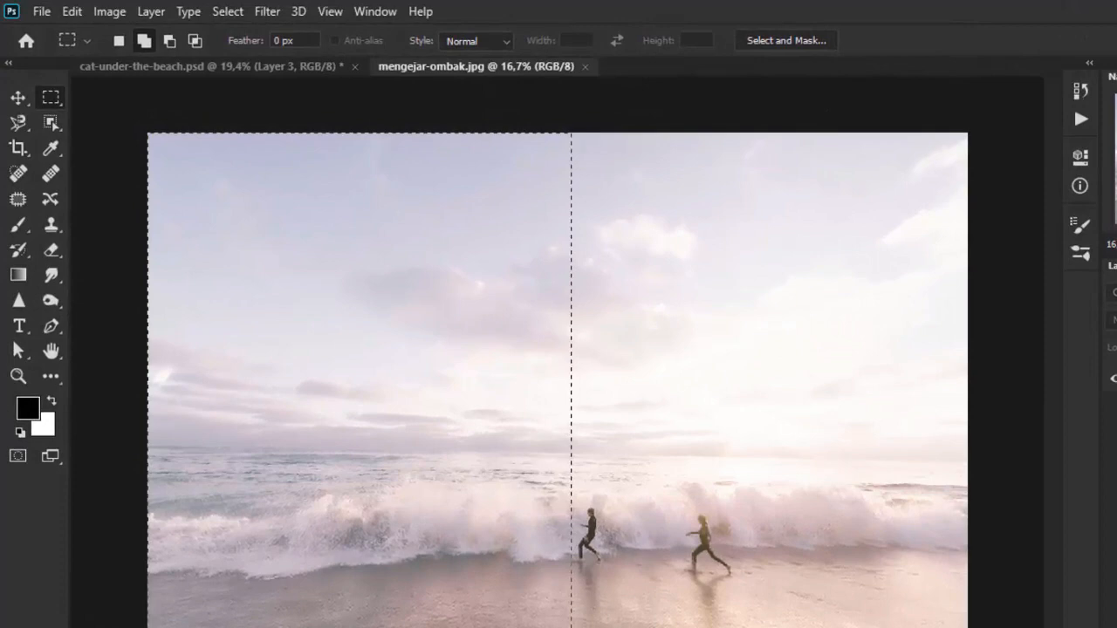
right_click(53, 99)
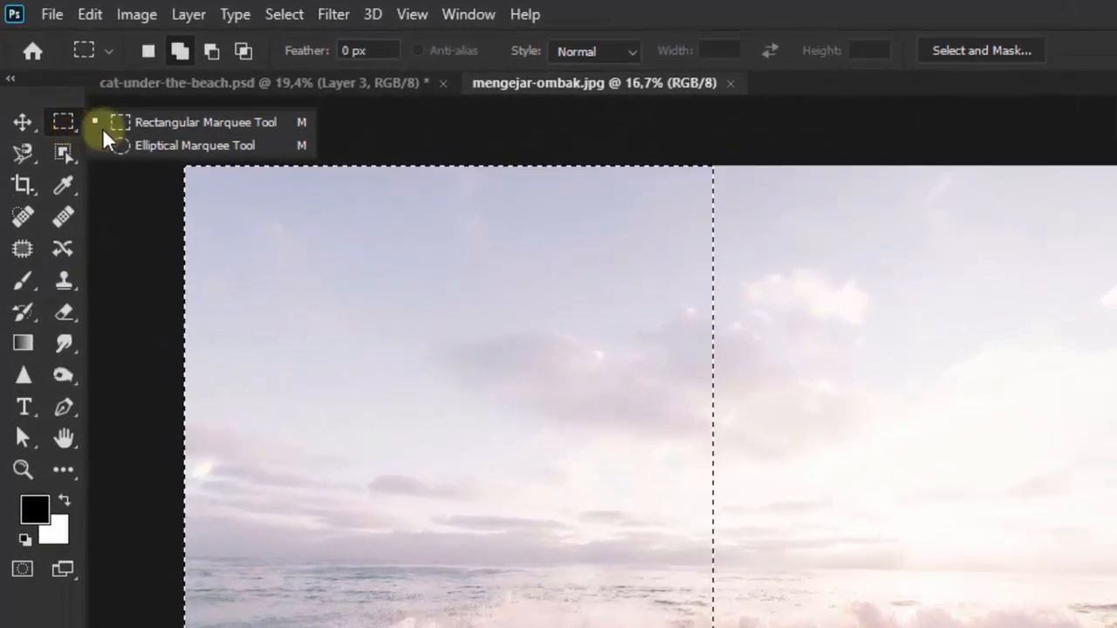
left_click(272, 123)
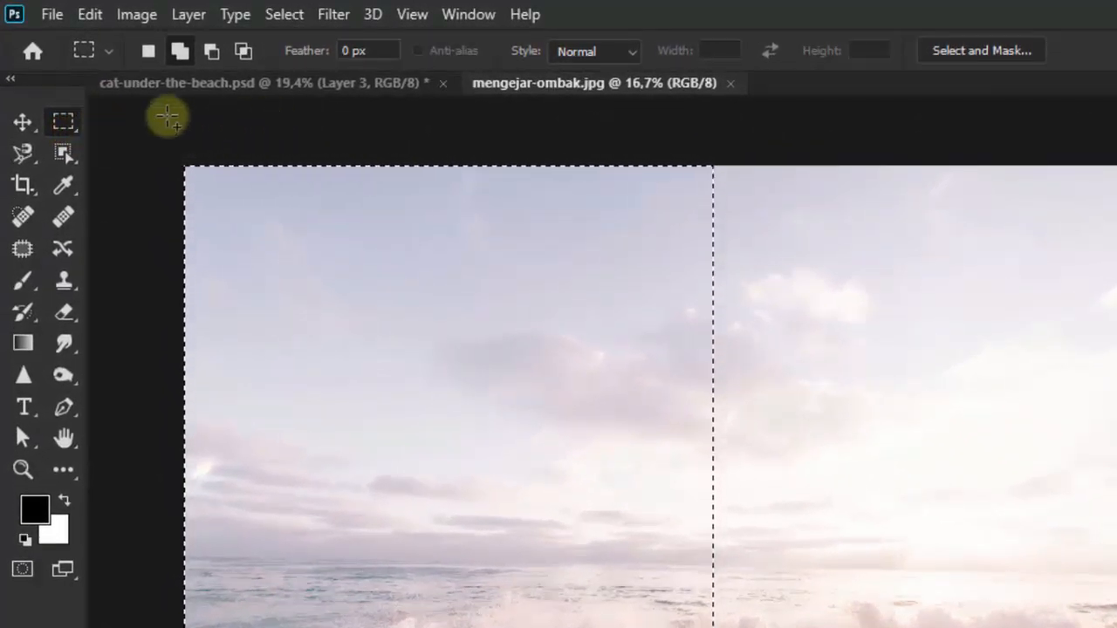
Copy the selected seashore half into cat-under-the-beach.psd and position it over the cat, flush with the canvas's bottom edge.
left_click(23, 123)
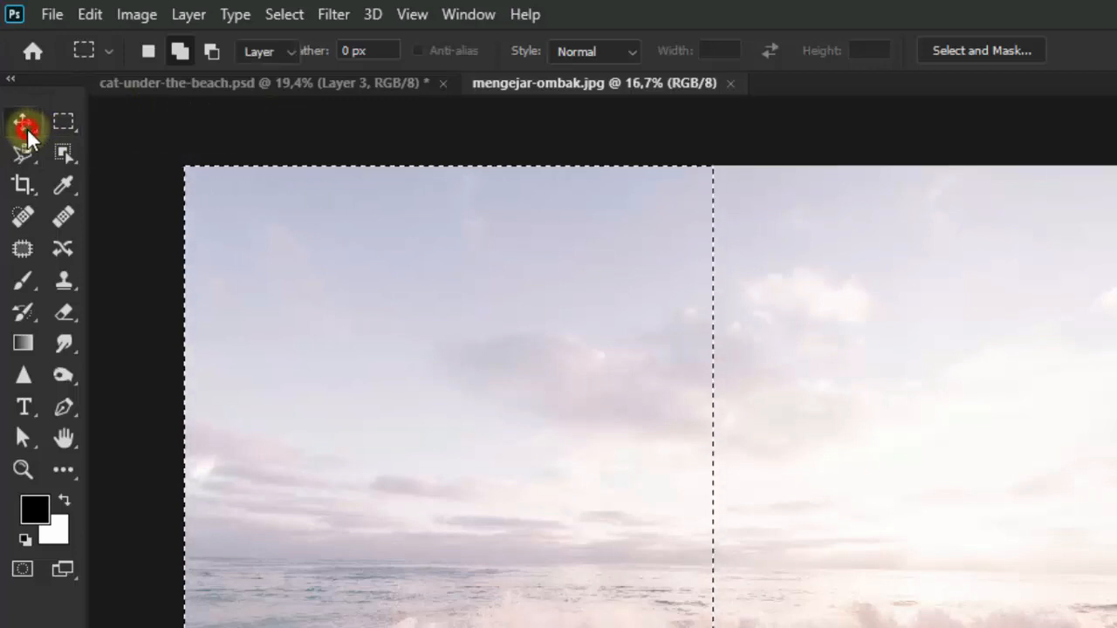
left_click_drag(402, 421, 463, 218)
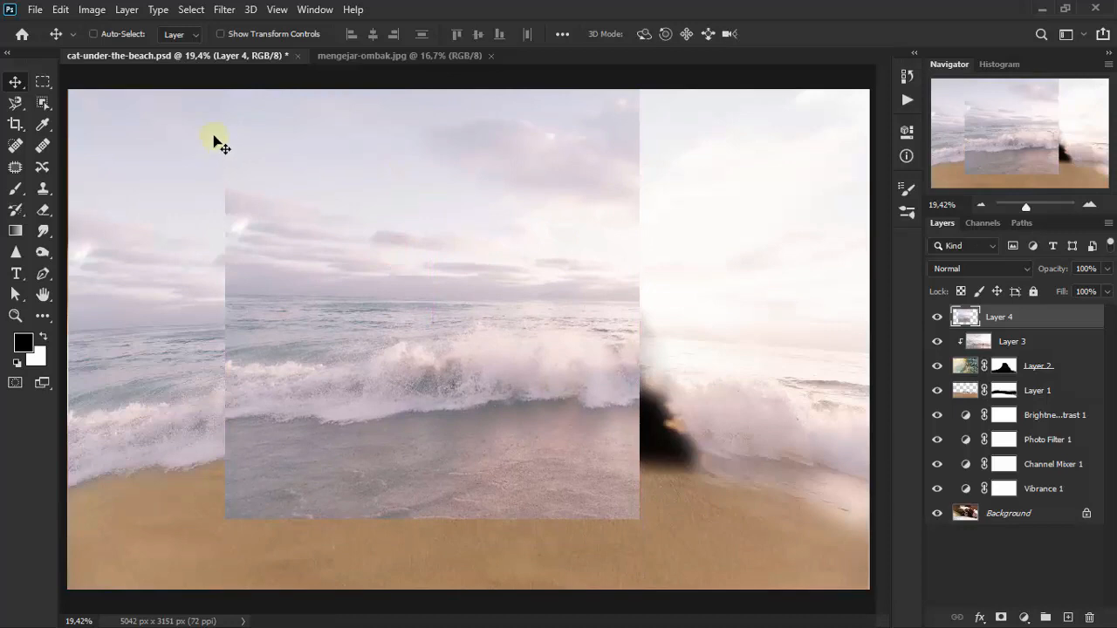
left_click_drag(358, 236, 322, 329)
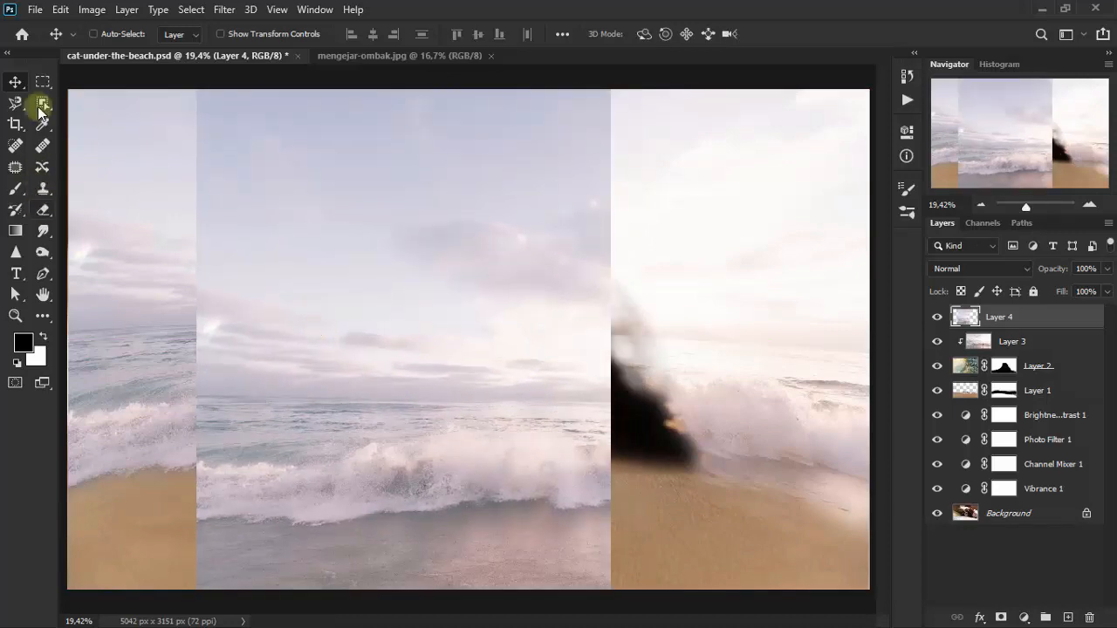
Delete the sky above the sea horizon from the pasted layer, deselect, and move the remaining wave strip up over the cat.
left_click(45, 84)
left_click(106, 85)
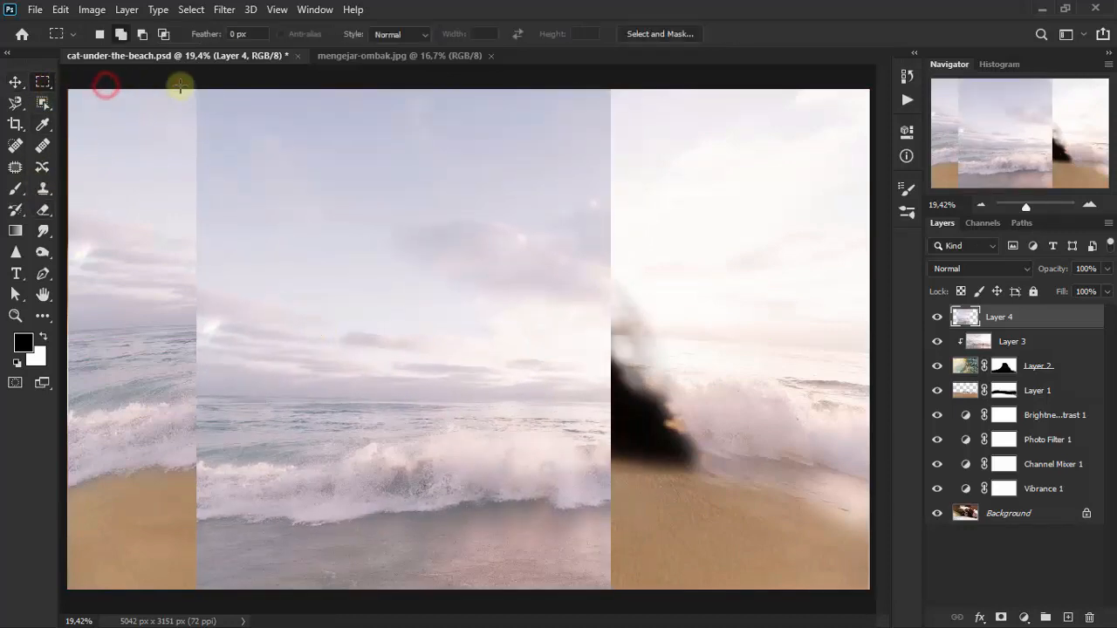
left_click_drag(172, 81, 666, 378)
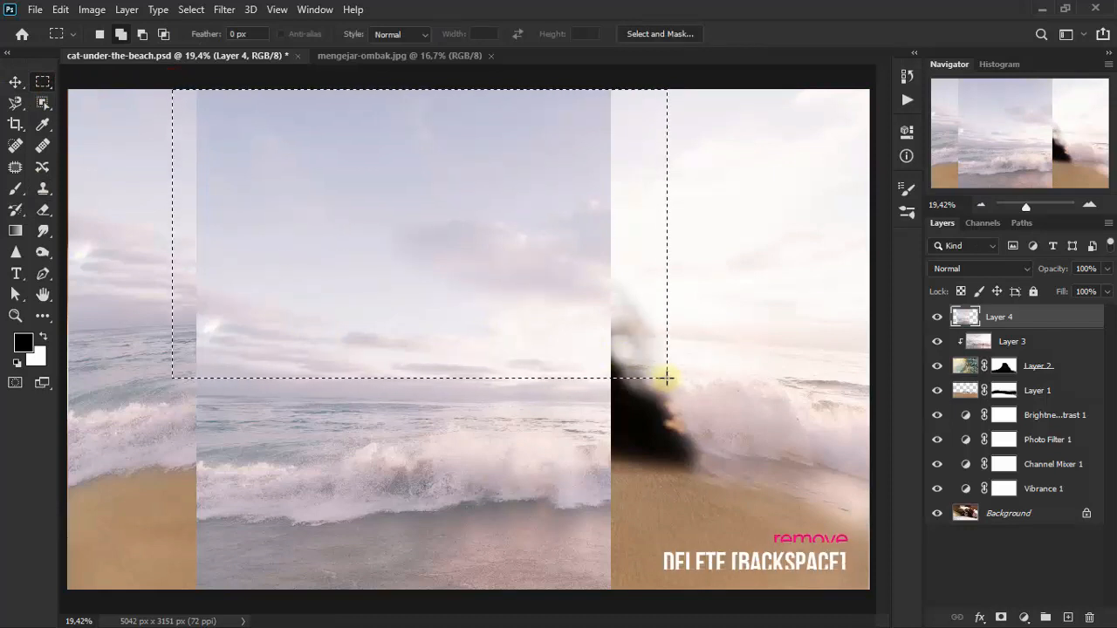
key("Delete")
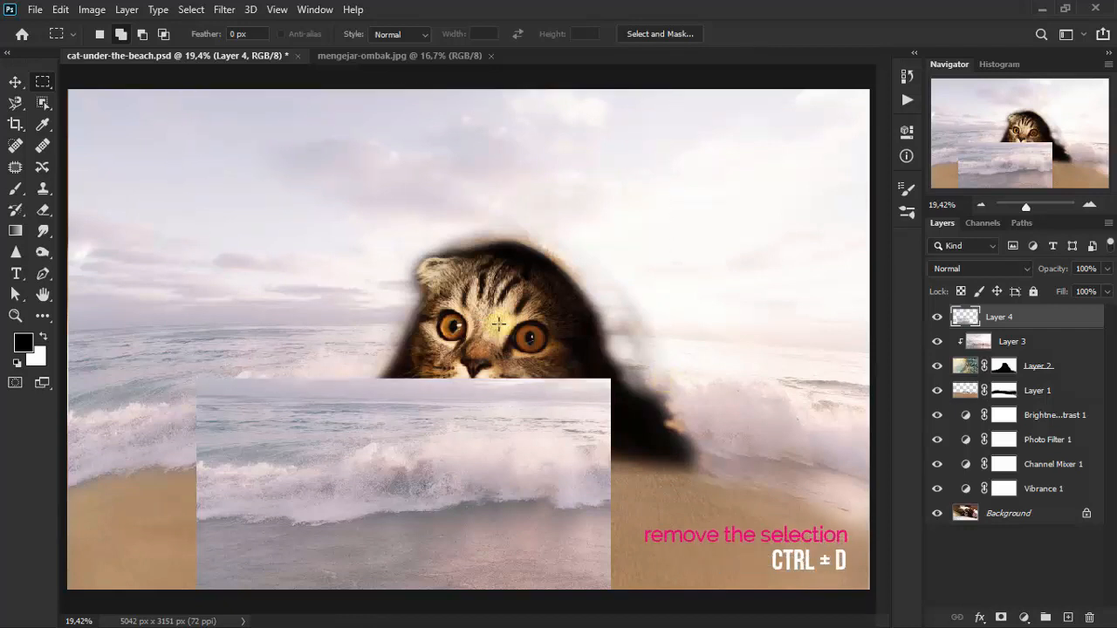
left_click(14, 82)
left_click_drag(399, 506, 411, 354)
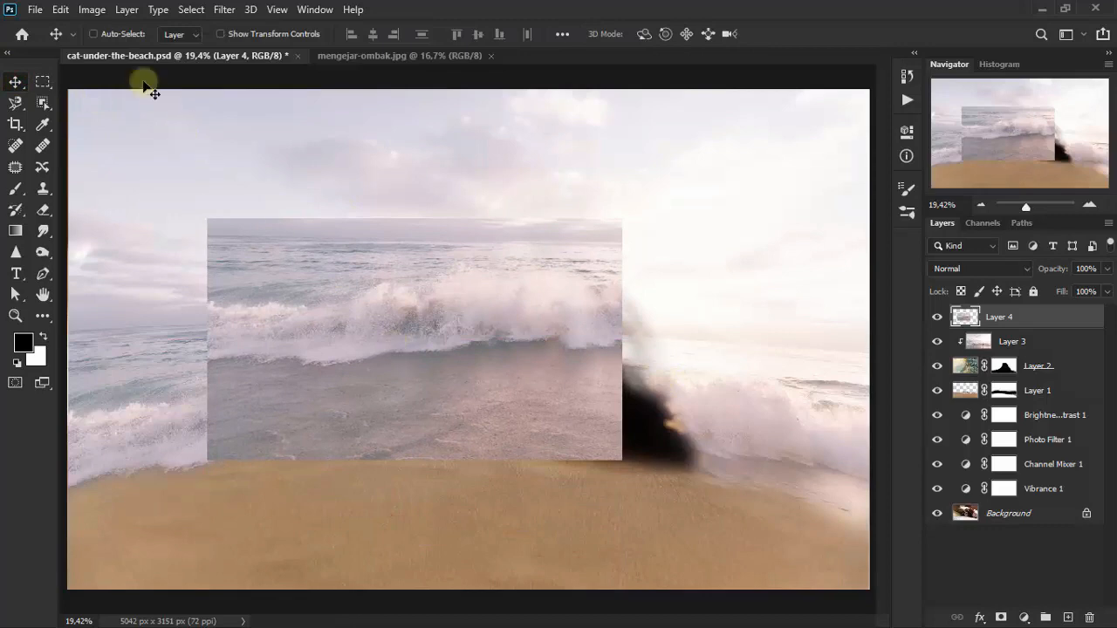
Warp the left part of the wave strip, bulging its upper and lower edges upward and pulling its lower-left corner down onto the sand.
left_click(59, 10)
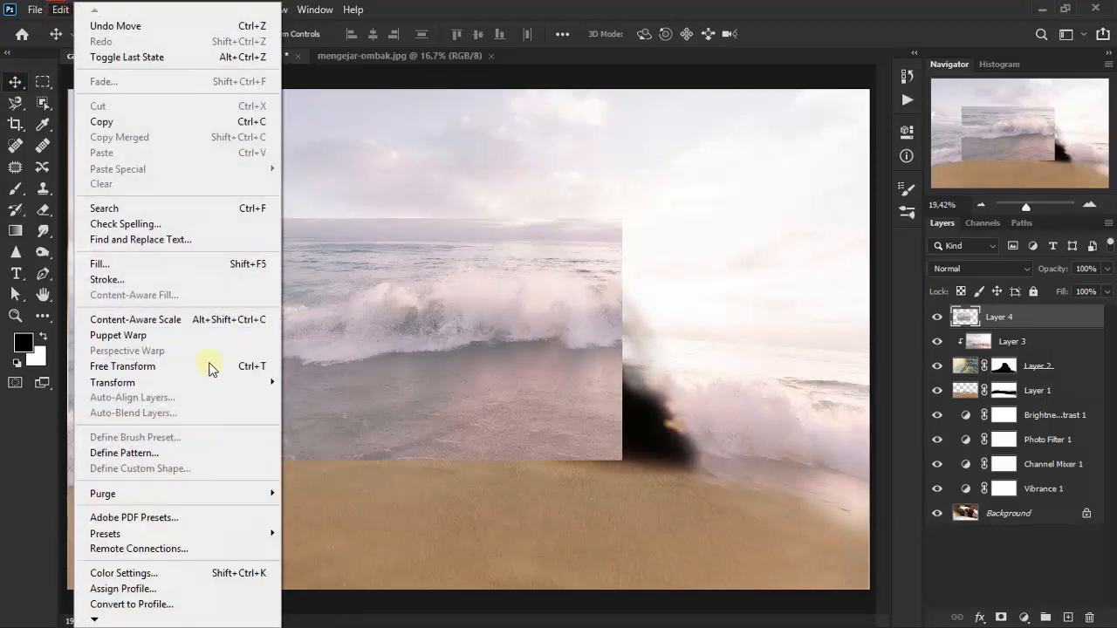
mouse_move(206, 395)
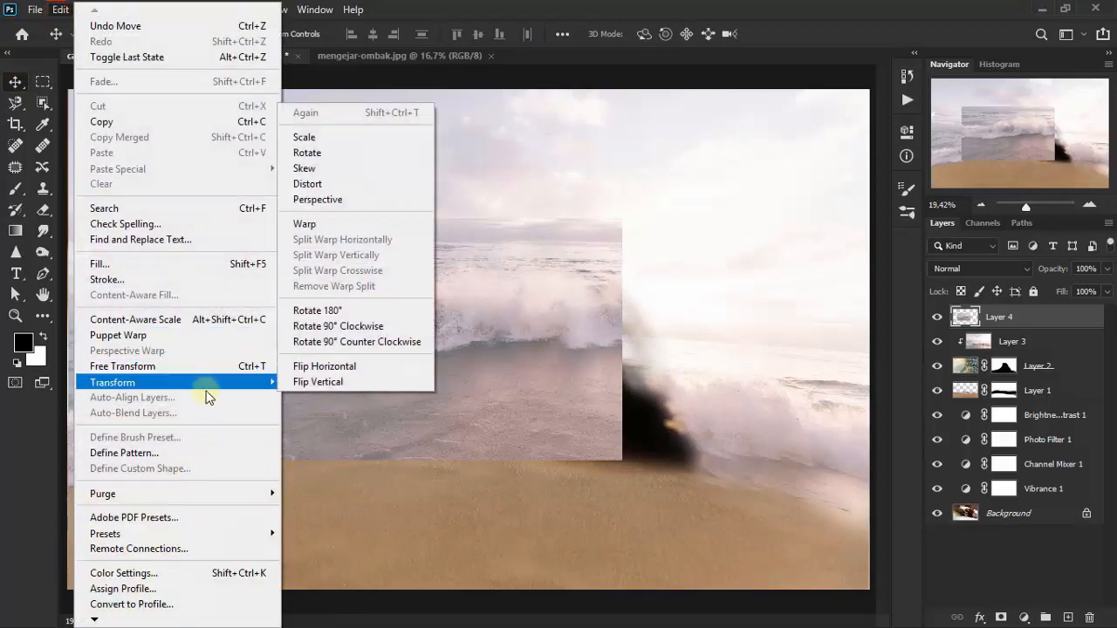
mouse_move(253, 384)
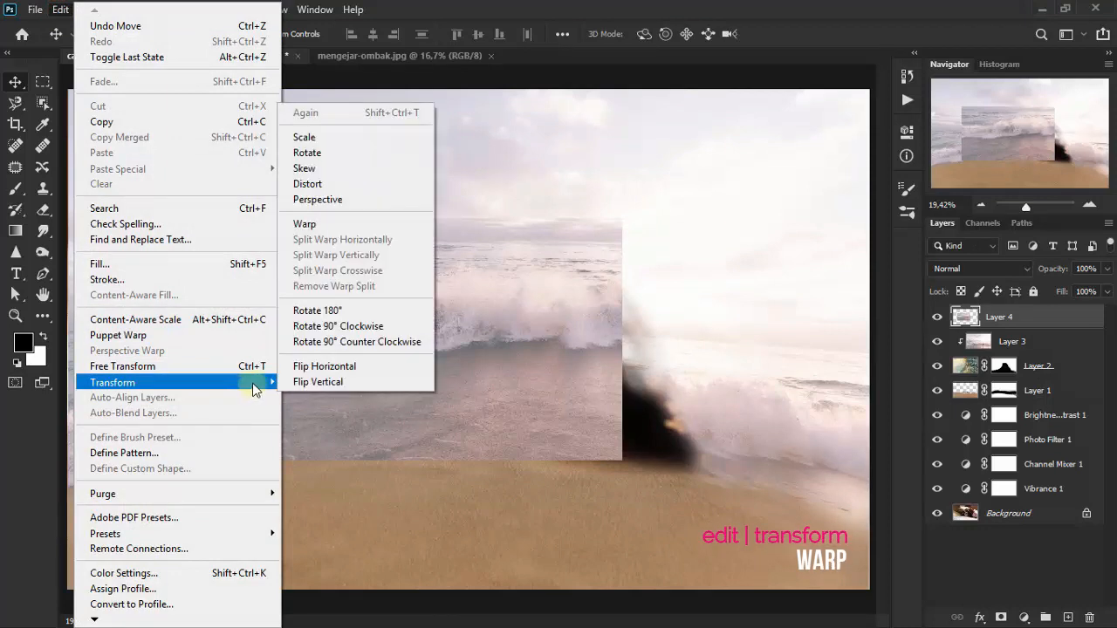
left_click(385, 225)
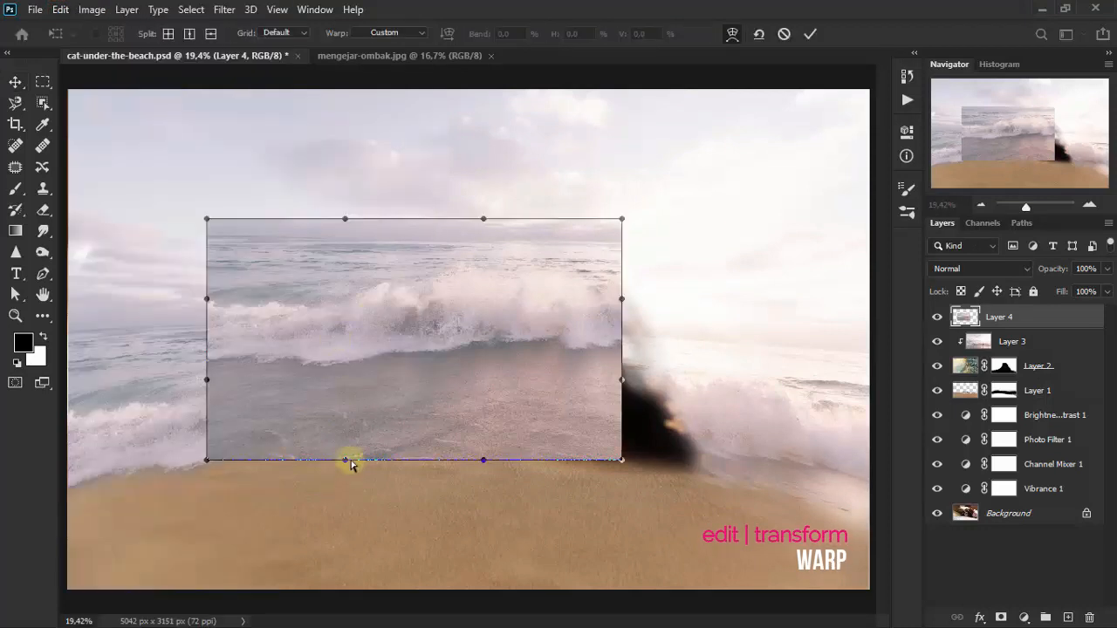
left_click_drag(343, 460, 355, 329)
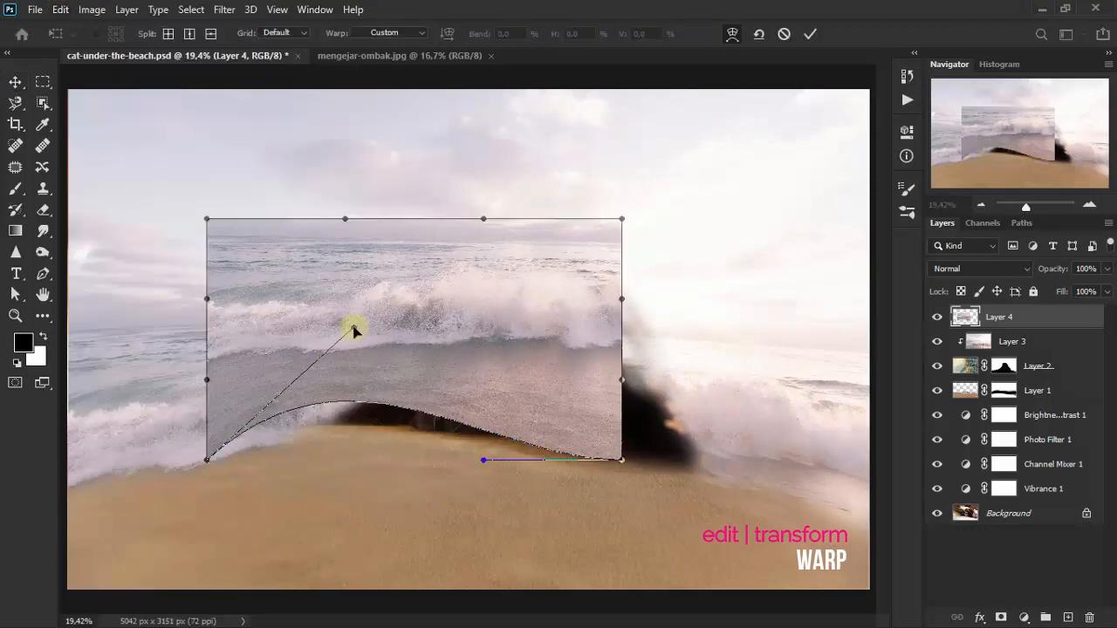
left_click_drag(345, 218, 305, 104)
left_click_drag(206, 298, 261, 576)
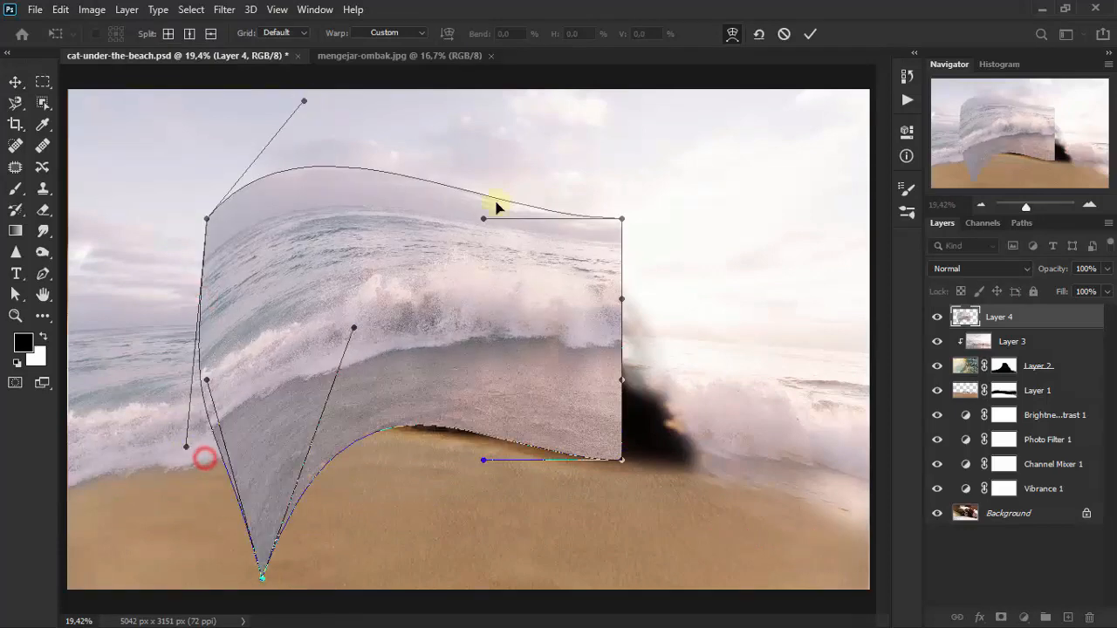
Bulge the strip's upper-right and right side outward and raise its middle so the wave forms an arch, and apply the warp.
left_click_drag(484, 219, 596, 106)
left_click_drag(621, 218, 645, 183)
left_click_drag(621, 379, 684, 513)
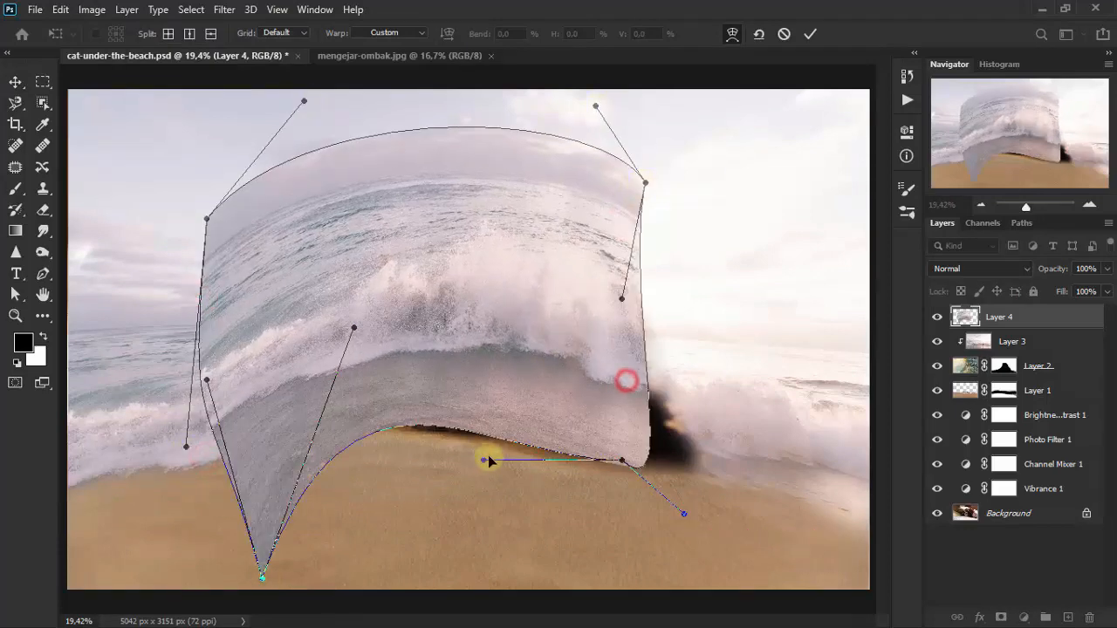
left_click_drag(483, 460, 417, 543)
left_click_drag(627, 289, 760, 399)
left_click_drag(457, 308, 455, 254)
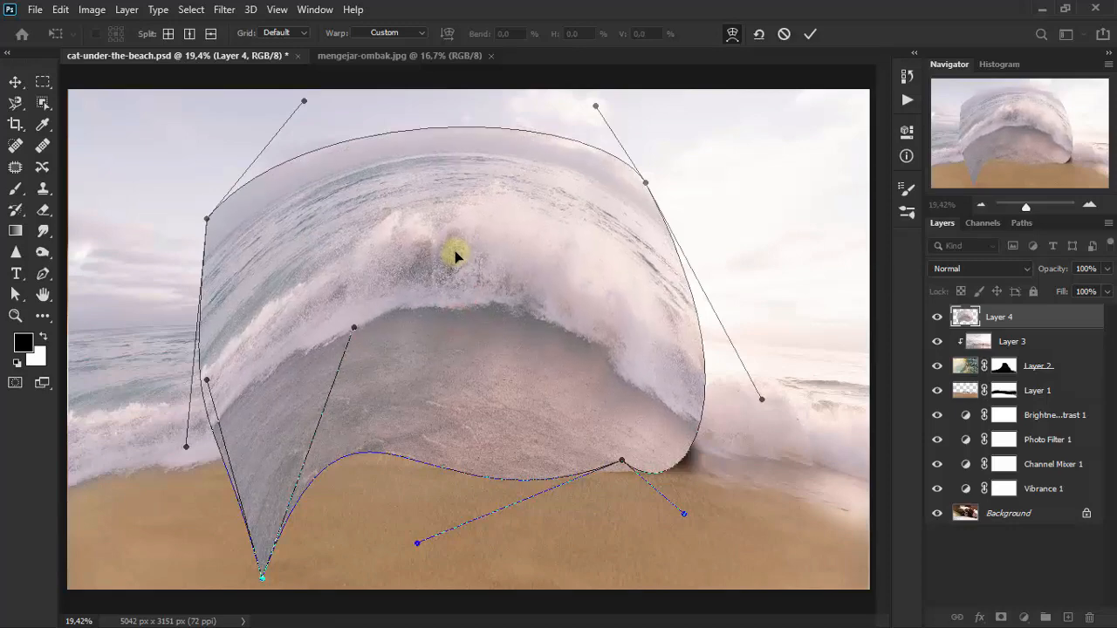
left_click(14, 83)
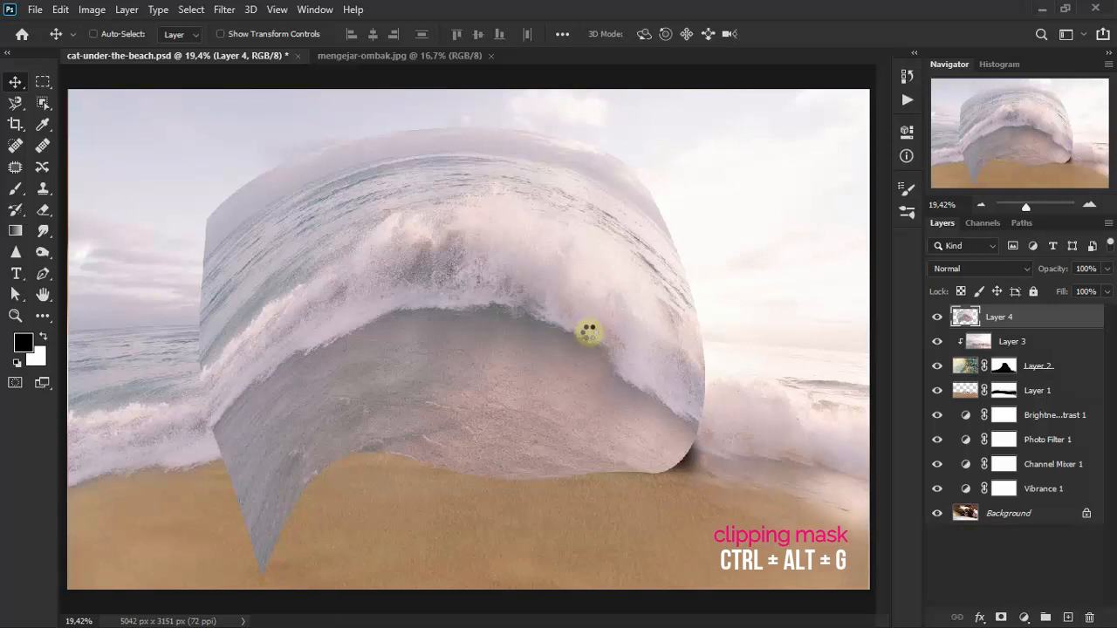
Clip the warped wave to the layer below and free-transform it to about 122% width, 103% height and 51° rotation along the cat's right side.
left_click_drag(540, 209, 632, 231)
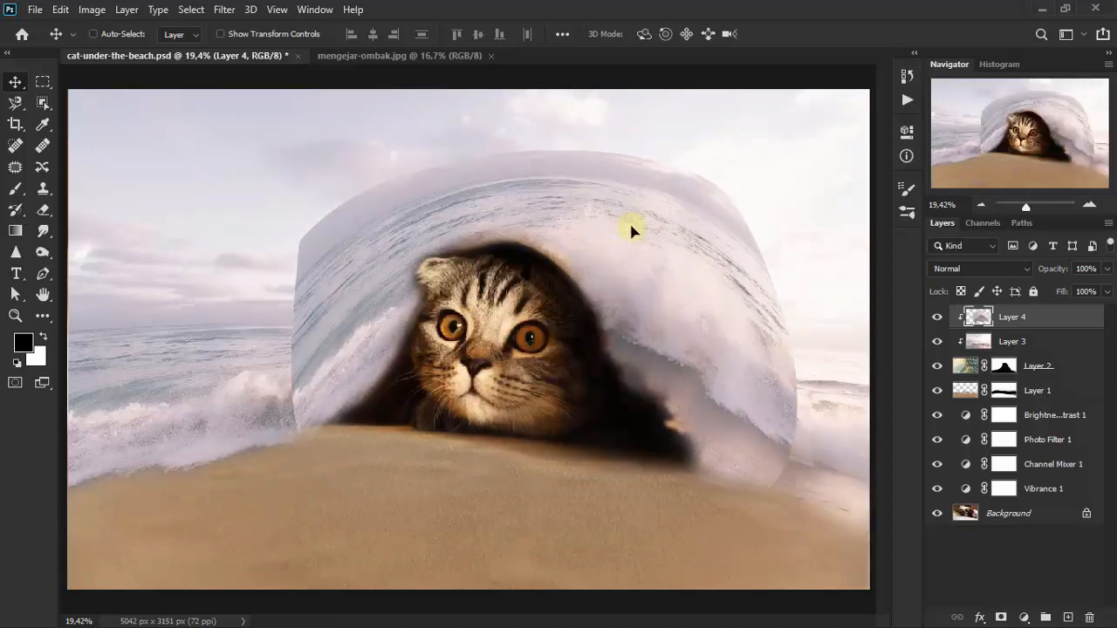
key("ctrl+t")
left_click_drag(846, 289, 793, 547)
left_click_drag(541, 437, 533, 376)
left_click_drag(520, 379, 483, 384)
left_click_drag(552, 373, 554, 372)
left_click_drag(661, 517, 728, 599)
left_click(338, 36)
left_click_drag(724, 207, 698, 224)
left_click_drag(725, 386, 765, 449)
left_click_drag(774, 264, 794, 293)
mouse_move(725, 402)
left_mouse_down()
mouse_move(734, 405)
mouse_move(723, 399)
left_mouse_up()
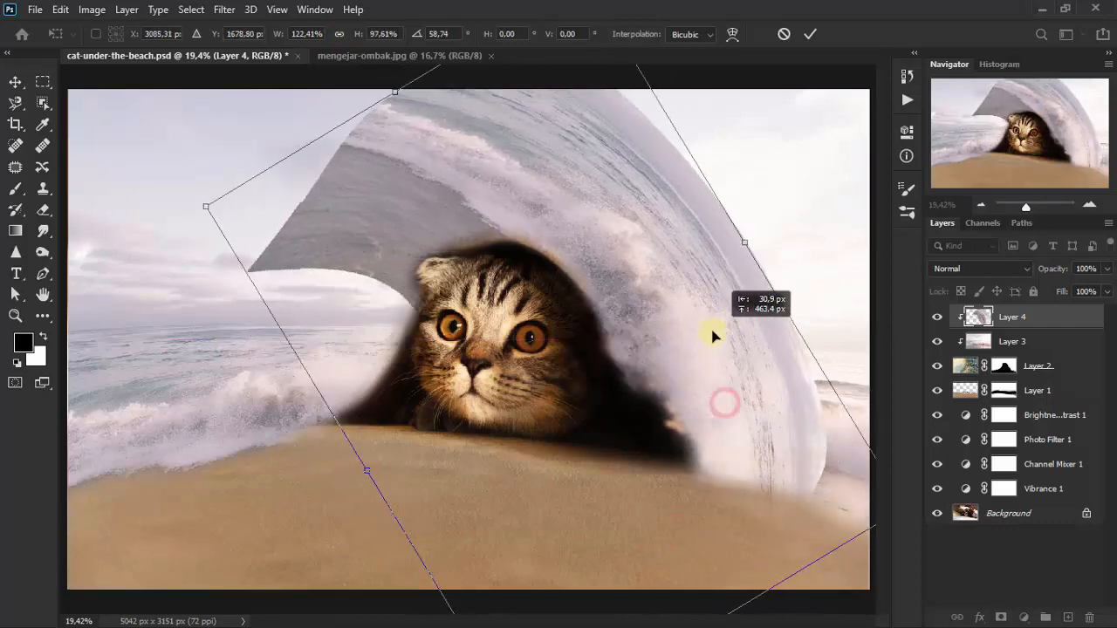
left_click_drag(713, 332, 760, 269)
left_click_drag(131, 192, 180, 271)
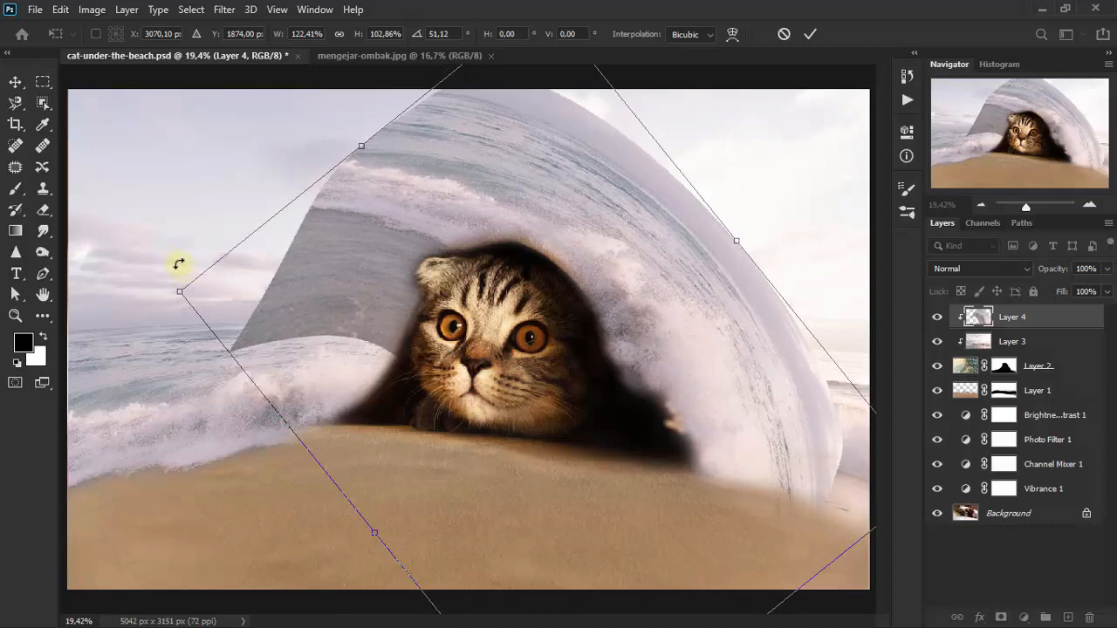
left_click(13, 87)
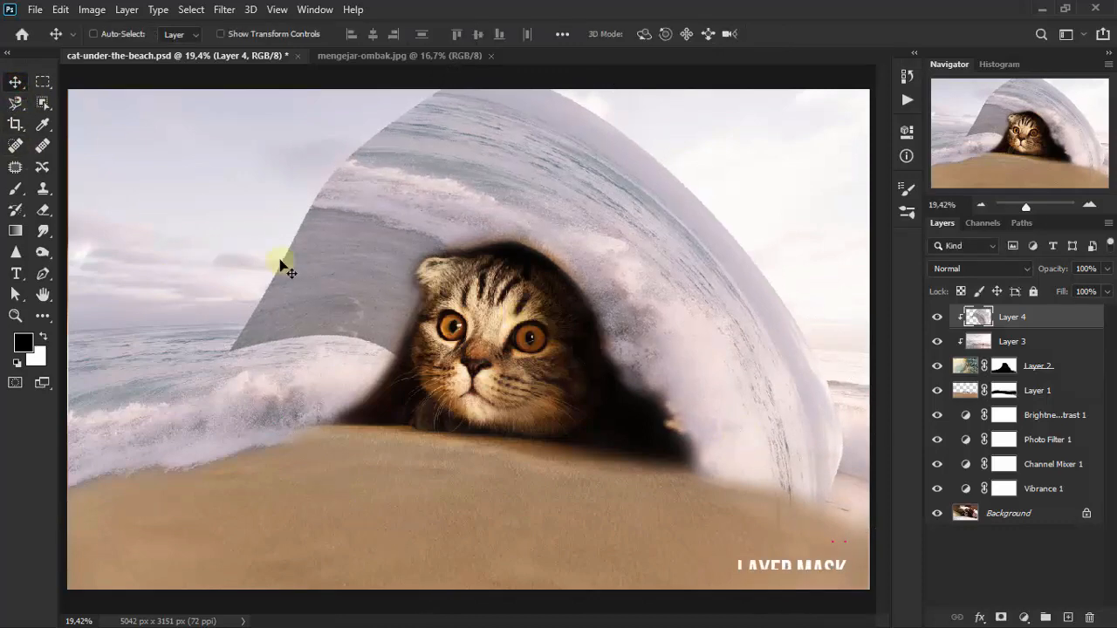
Add a layer mask to Layer 4 and erase the wave's hard edges, sky and wet sand above and left of the cat.
left_click(1000, 616)
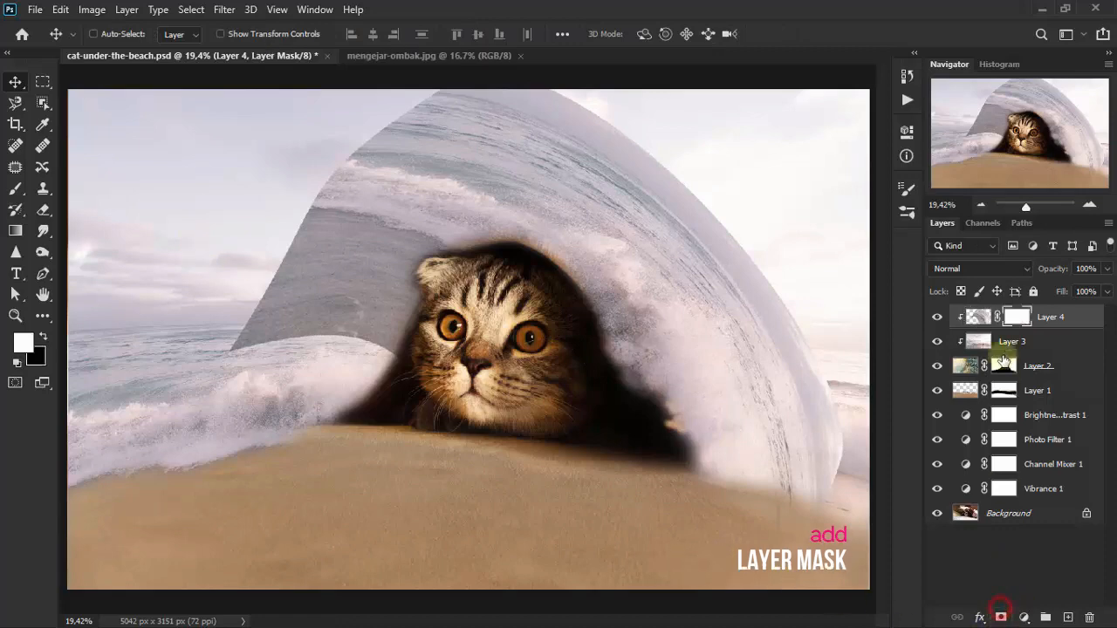
left_click(42, 218)
left_click(87, 211)
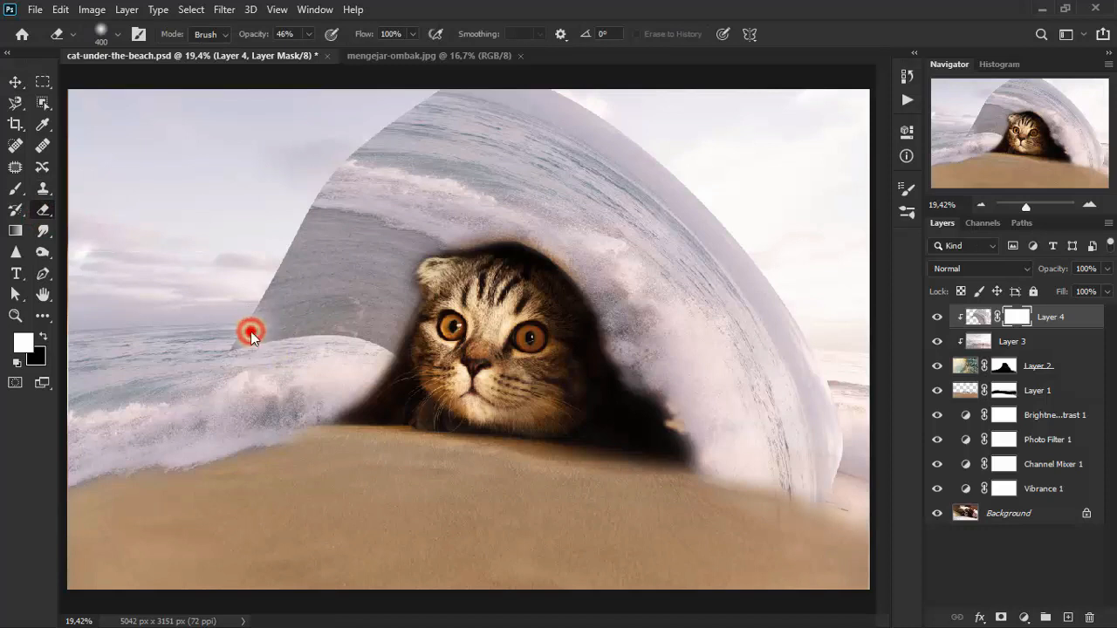
mouse_move(250, 337)
left_mouse_down()
mouse_move(292, 263)
mouse_move(345, 299)
mouse_move(268, 249)
mouse_move(332, 239)
left_mouse_up()
mouse_move(336, 185)
left_mouse_down()
mouse_move(404, 129)
mouse_move(336, 218)
left_mouse_up()
mouse_move(354, 170)
left_mouse_down()
mouse_move(407, 204)
mouse_move(363, 278)
left_mouse_up()
mouse_move(394, 276)
left_mouse_down()
mouse_move(361, 299)
mouse_move(418, 214)
left_mouse_up()
mouse_move(461, 177)
left_mouse_down()
mouse_move(387, 174)
mouse_move(412, 150)
left_mouse_up()
mouse_move(340, 279)
left_mouse_down()
mouse_move(397, 319)
mouse_move(293, 288)
left_mouse_up()
mouse_move(314, 241)
left_mouse_down()
mouse_move(437, 115)
mouse_move(536, 161)
mouse_move(600, 206)
left_mouse_up()
left_click_drag(555, 148, 380, 123)
left_click_drag(448, 106, 375, 153)
mouse_move(352, 202)
left_mouse_down()
mouse_move(370, 366)
mouse_move(384, 355)
left_mouse_up()
left_click_drag(396, 326, 259, 306)
left_click_drag(359, 157, 488, 121)
mouse_move(558, 177)
left_mouse_down()
mouse_move(630, 212)
mouse_move(722, 293)
left_mouse_up()
mouse_move(653, 223)
left_mouse_down()
mouse_move(618, 154)
mouse_move(559, 110)
left_mouse_up()
mouse_move(519, 103)
left_mouse_down()
mouse_move(566, 148)
mouse_move(579, 200)
mouse_move(785, 474)
mouse_move(736, 444)
mouse_move(794, 424)
mouse_move(718, 253)
mouse_move(588, 130)
mouse_move(813, 393)
mouse_move(823, 461)
mouse_move(601, 137)
mouse_move(718, 289)
mouse_move(485, 128)
left_mouse_up()
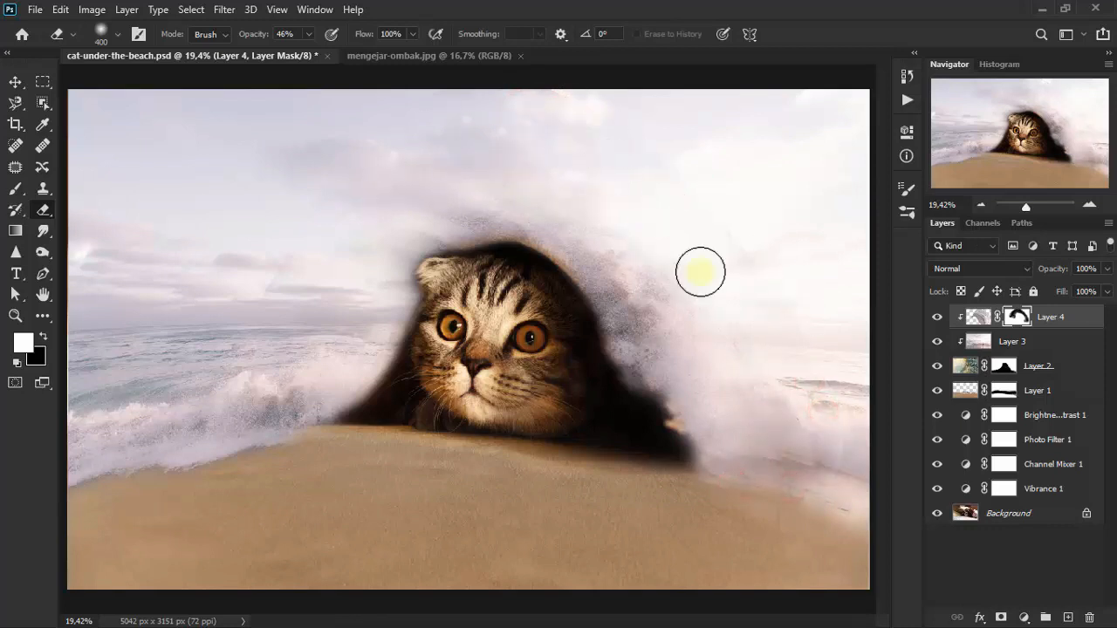
left_click_drag(422, 180, 332, 156)
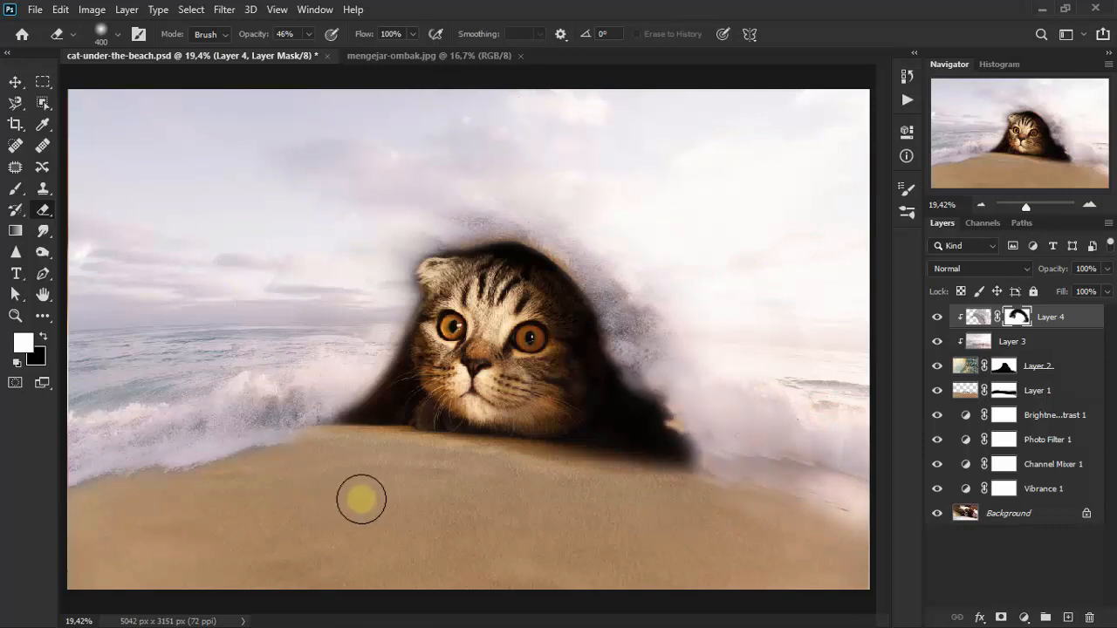
Duplicate Layer 4 and clip the copy to the layers below.
key("ctrl+j")
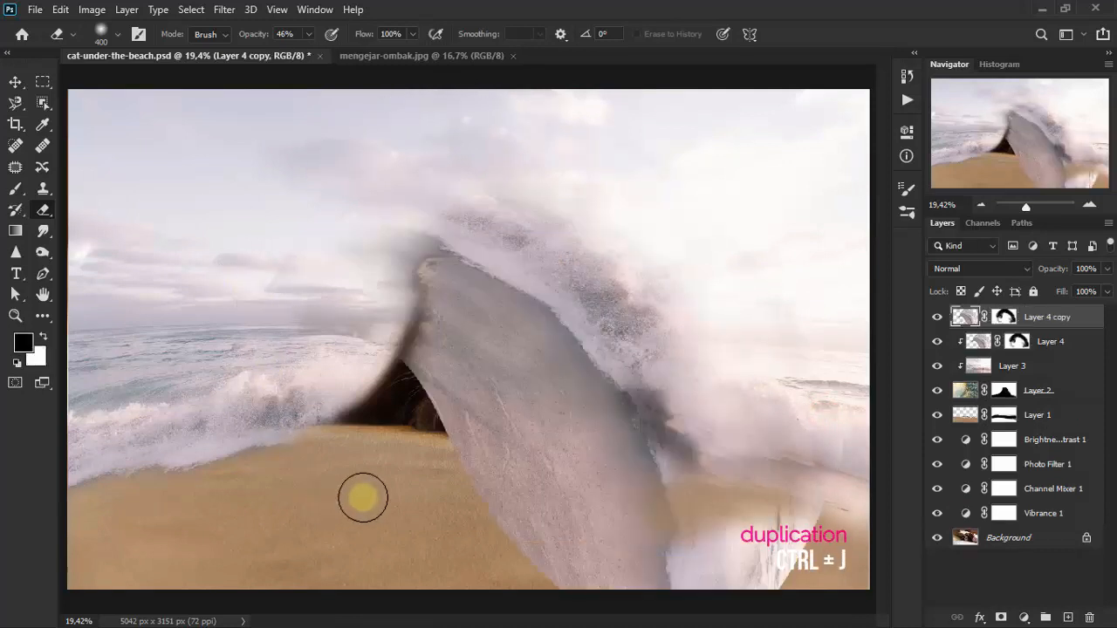
key("ctrl+alt+g")
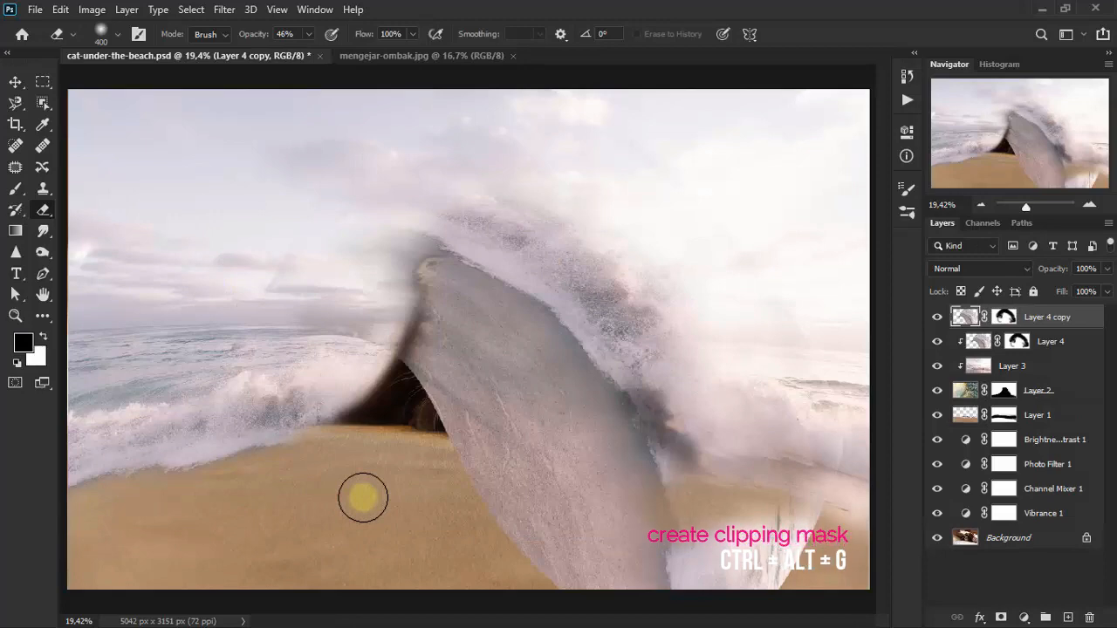
key("ctrl+alt+g")
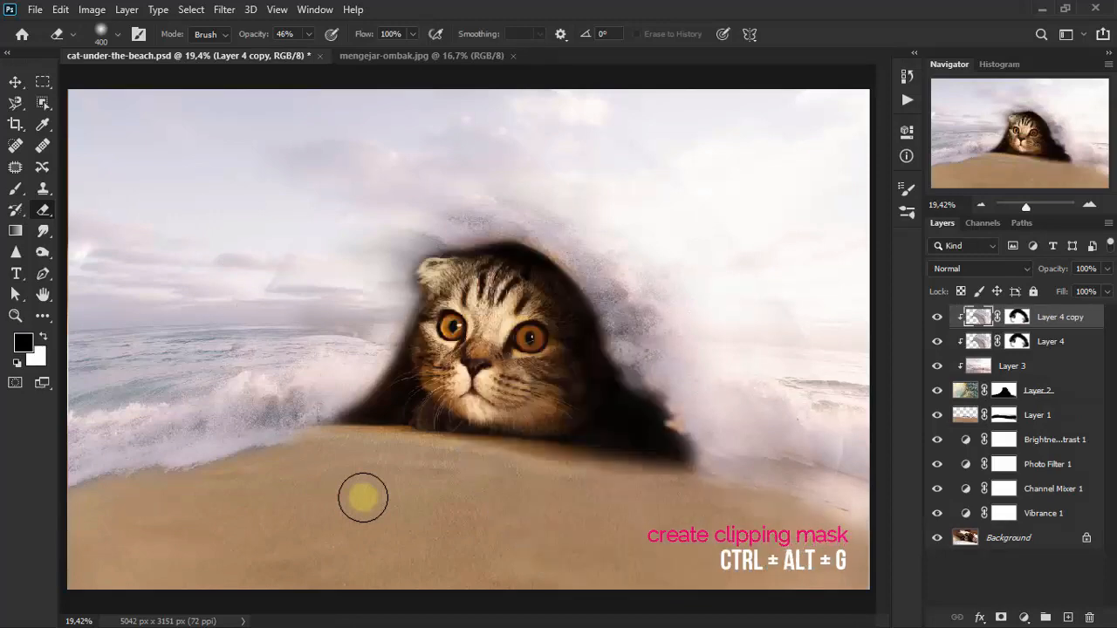
Flip the Layer 4 copy horizontally and move it so its wave foam follows the left side of the cat's head.
left_click(60, 10)
mouse_move(185, 387)
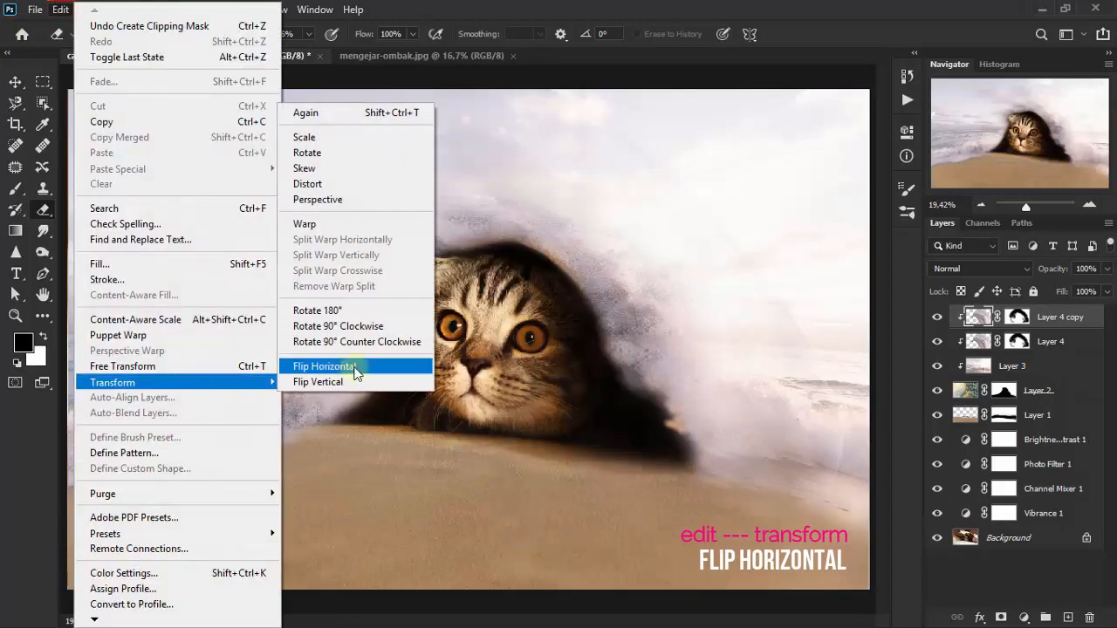
left_click(361, 367)
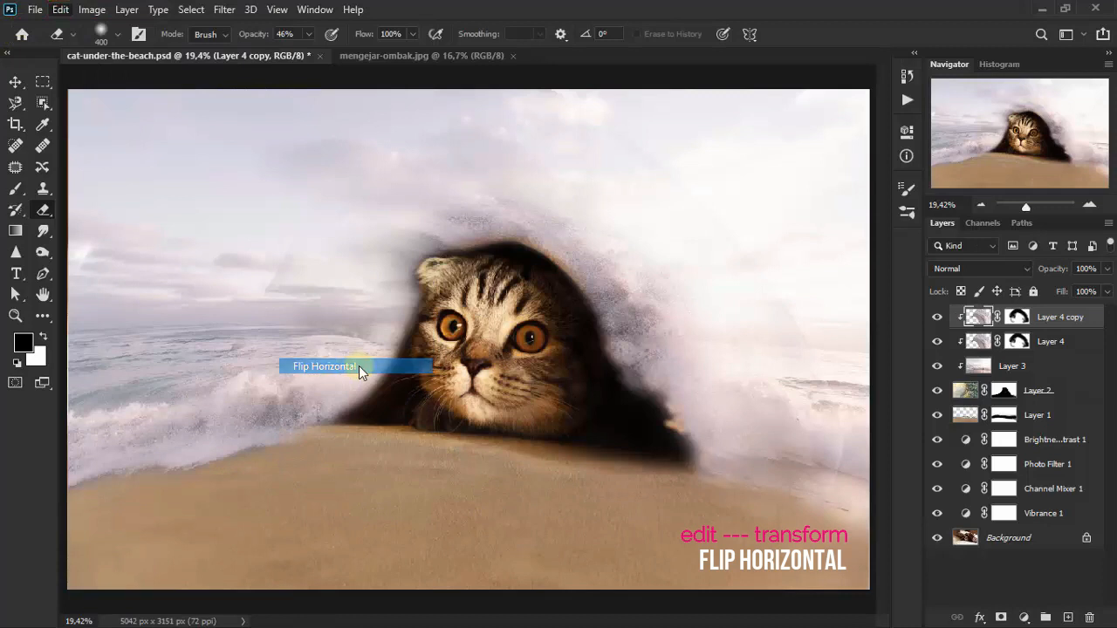
left_click(16, 84)
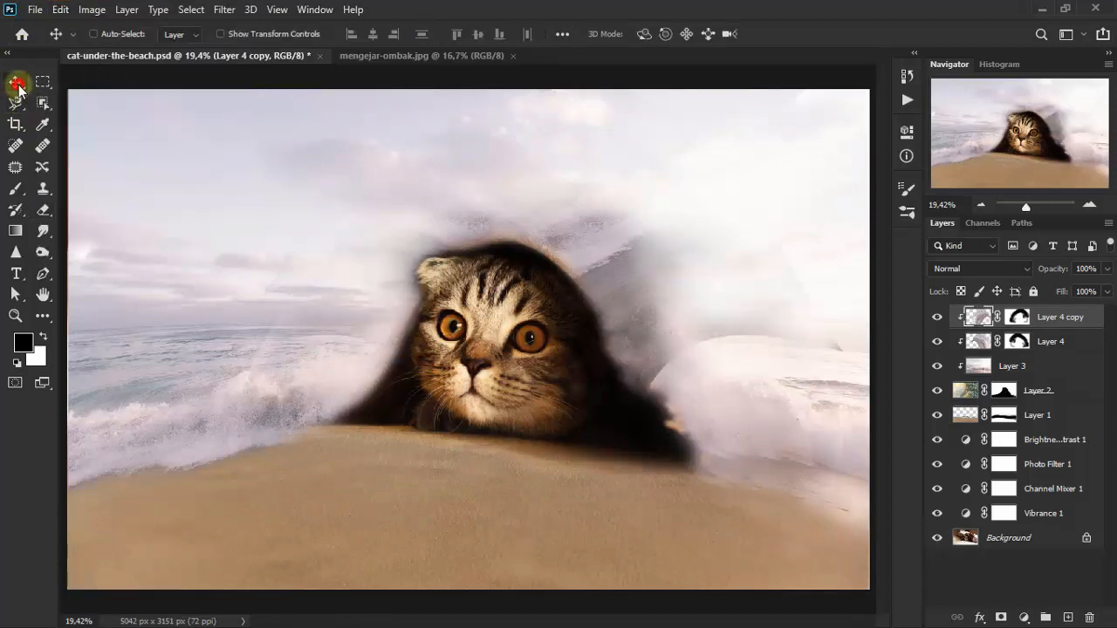
left_click_drag(563, 256, 511, 223)
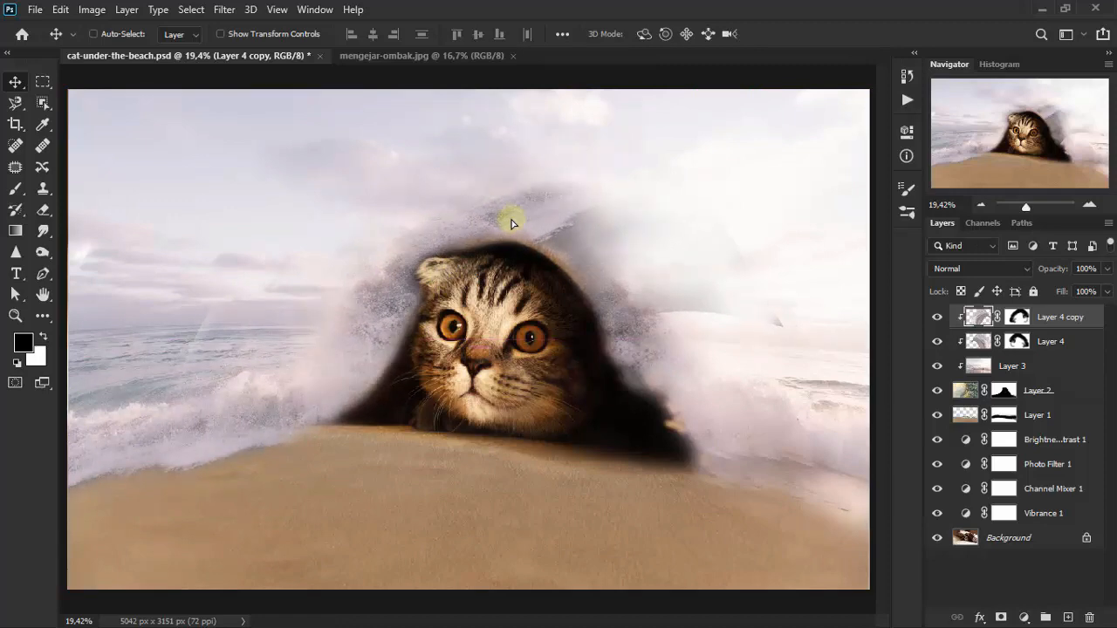
Free-transform Layer 4 copy to about 108% width, 106% height and -12° rotation so its foam hugs the cat's left side.
key("ctrl+t")
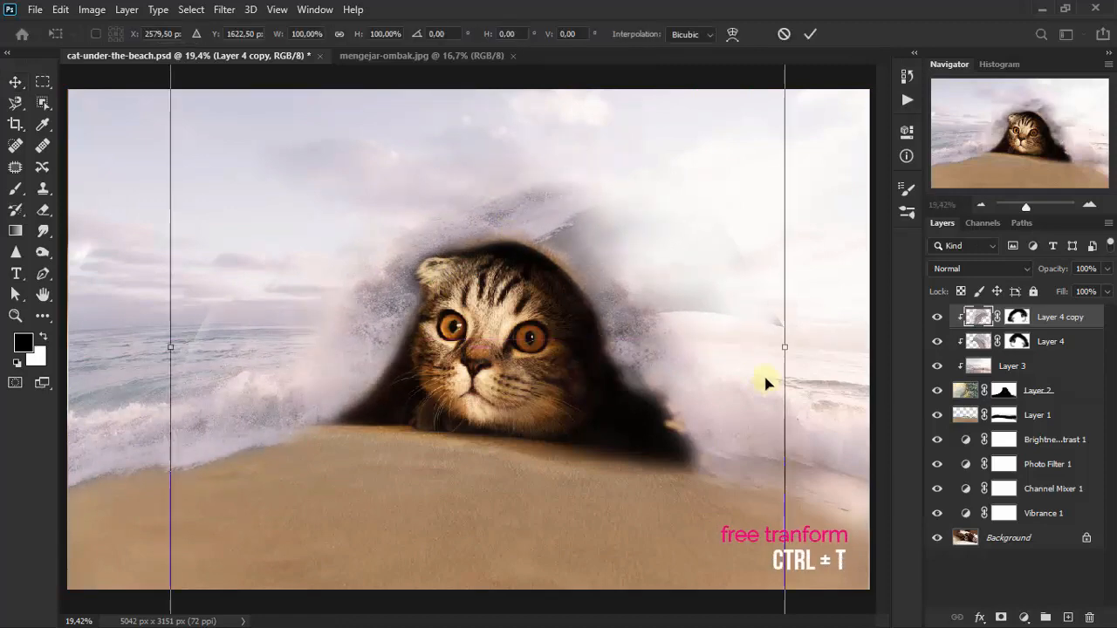
left_click_drag(839, 396, 822, 259)
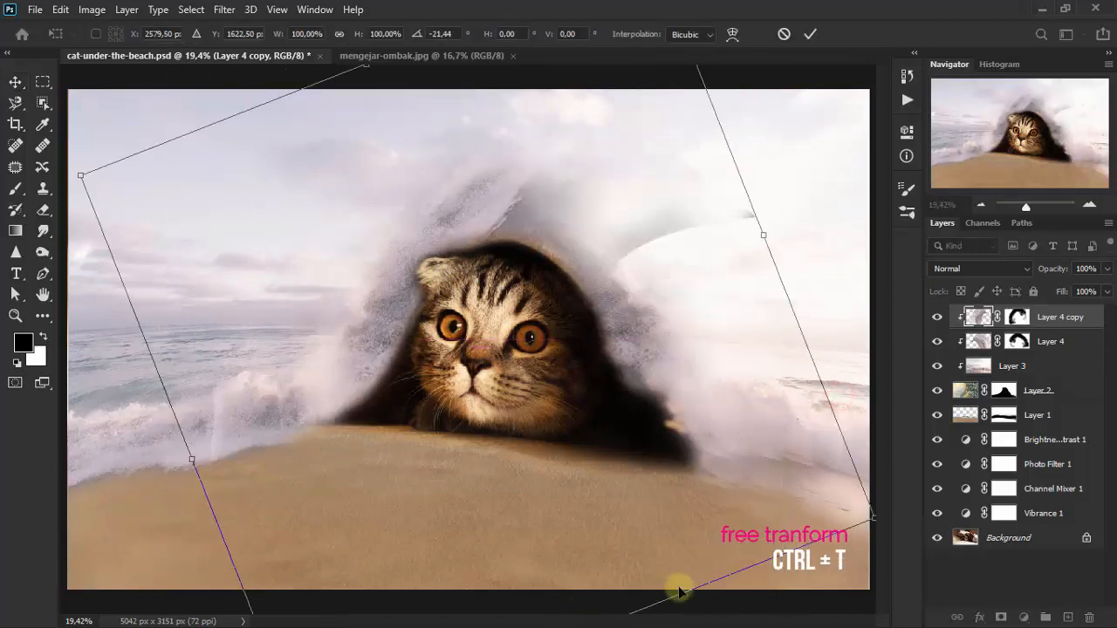
left_click_drag(209, 116, 174, 90)
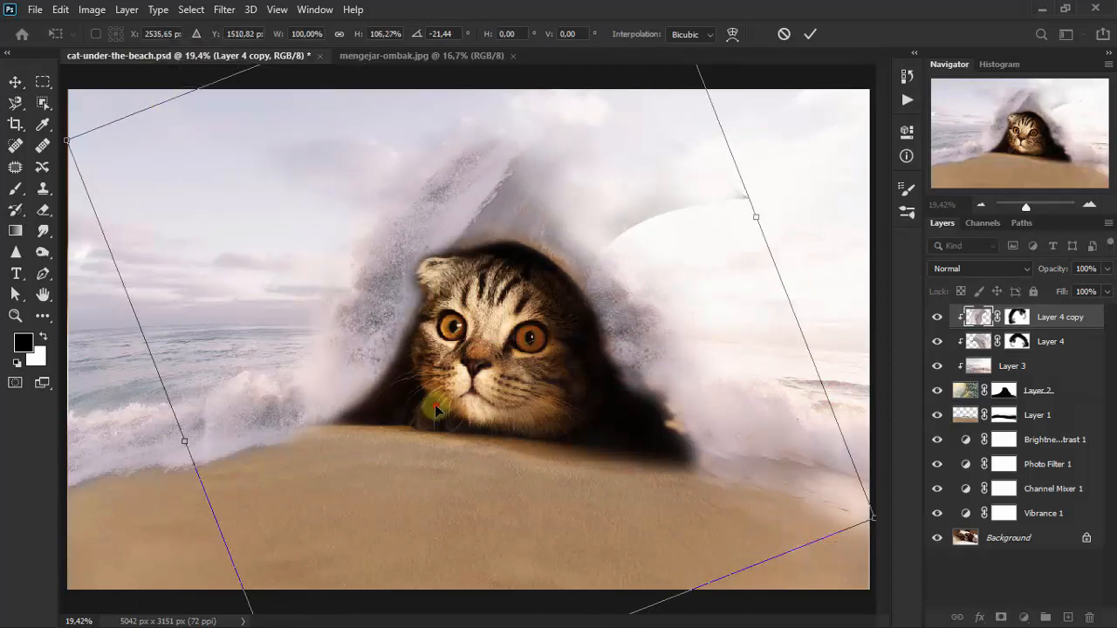
left_click_drag(441, 406, 418, 452)
mouse_move(796, 277)
left_mouse_down()
mouse_move(791, 338)
mouse_move(794, 298)
left_mouse_up()
left_click_drag(670, 369, 670, 369)
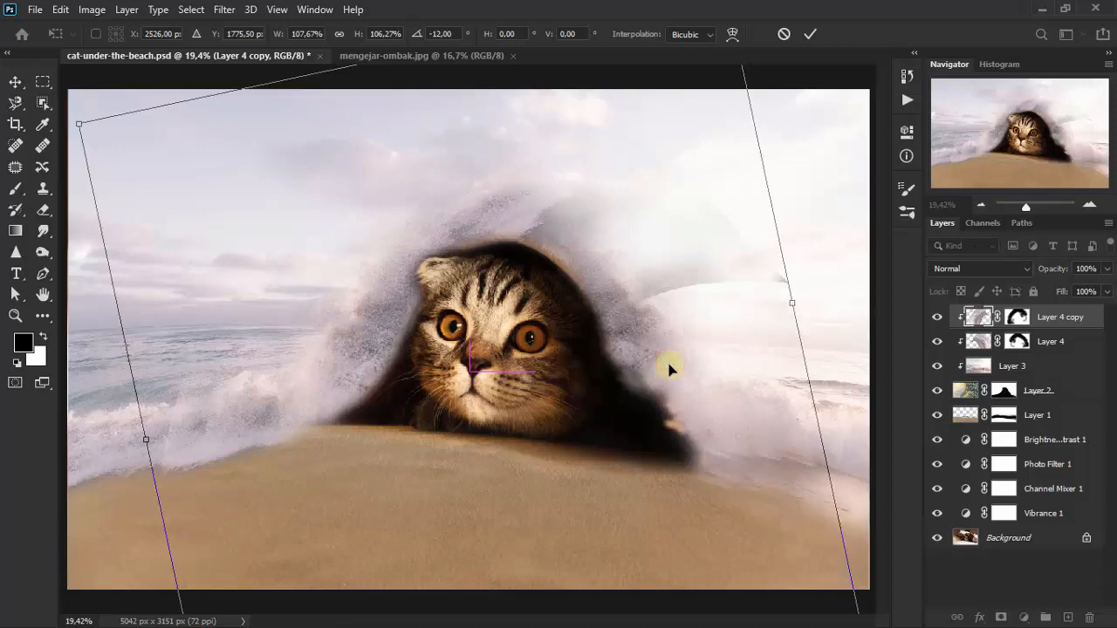
left_click(15, 81)
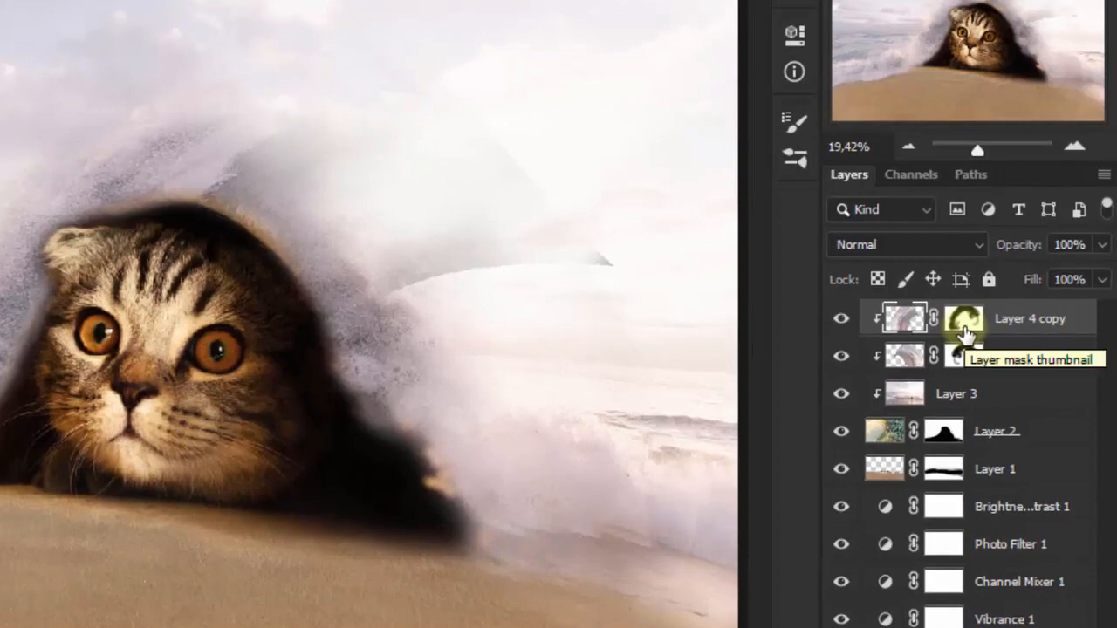
On Layer 4 copy's mask, erase the leftover wave edges over the left shore and sea with a 400 px eraser at 46% opacity.
left_click(968, 325)
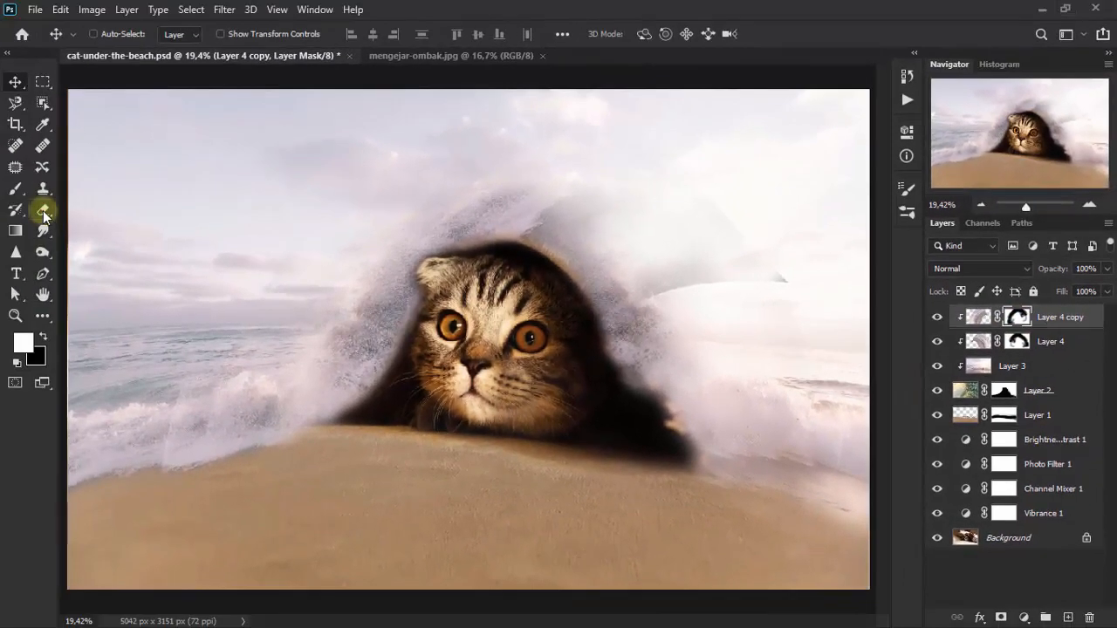
left_click(43, 210)
left_click(104, 212)
left_click(172, 451)
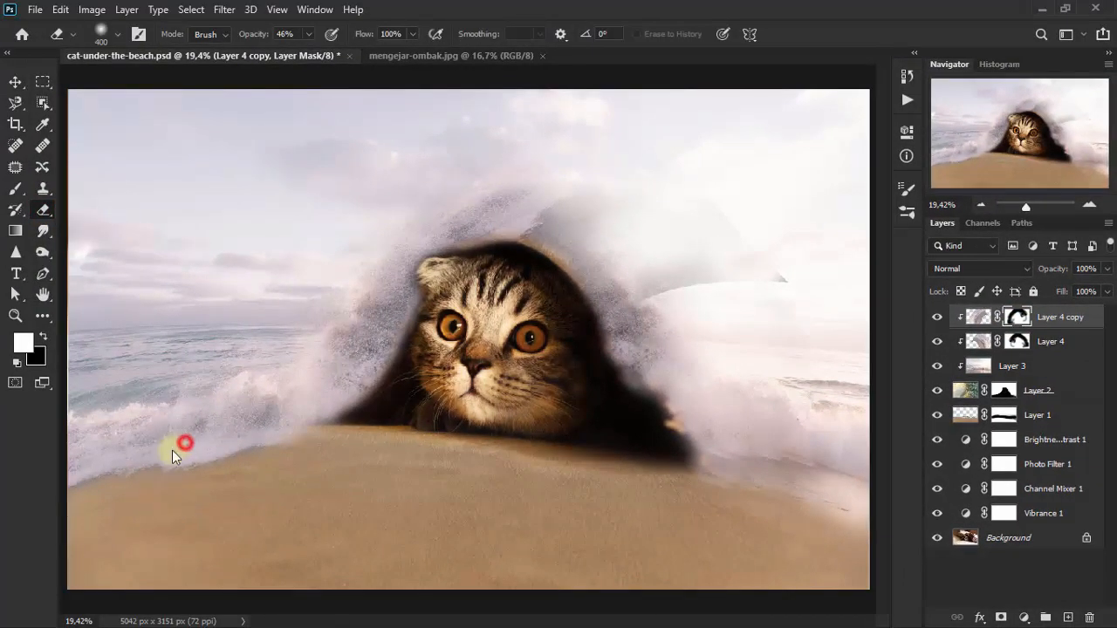
left_click(174, 402)
left_click(194, 454)
left_click(221, 441)
left_click_drag(242, 386, 310, 399)
left_click(247, 369)
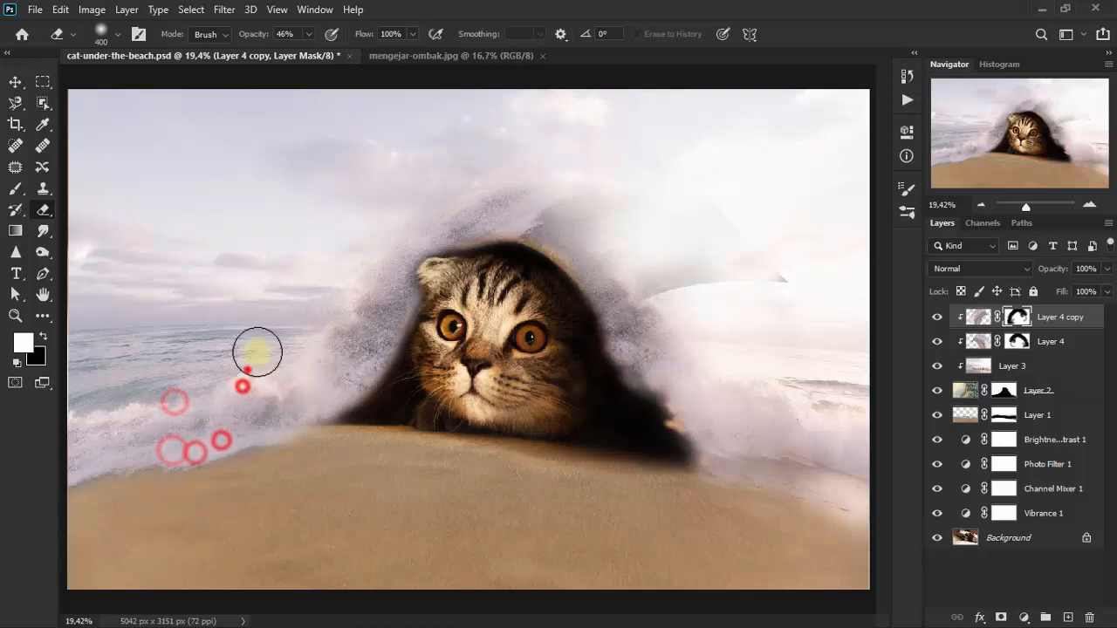
left_click(262, 334)
left_click(303, 305)
left_click(322, 306)
Erase the wave's peak and hard edge above the cat's head on Layer 4 copy's mask.
left_click(389, 197)
left_click(513, 179)
left_click(561, 192)
left_click(533, 219)
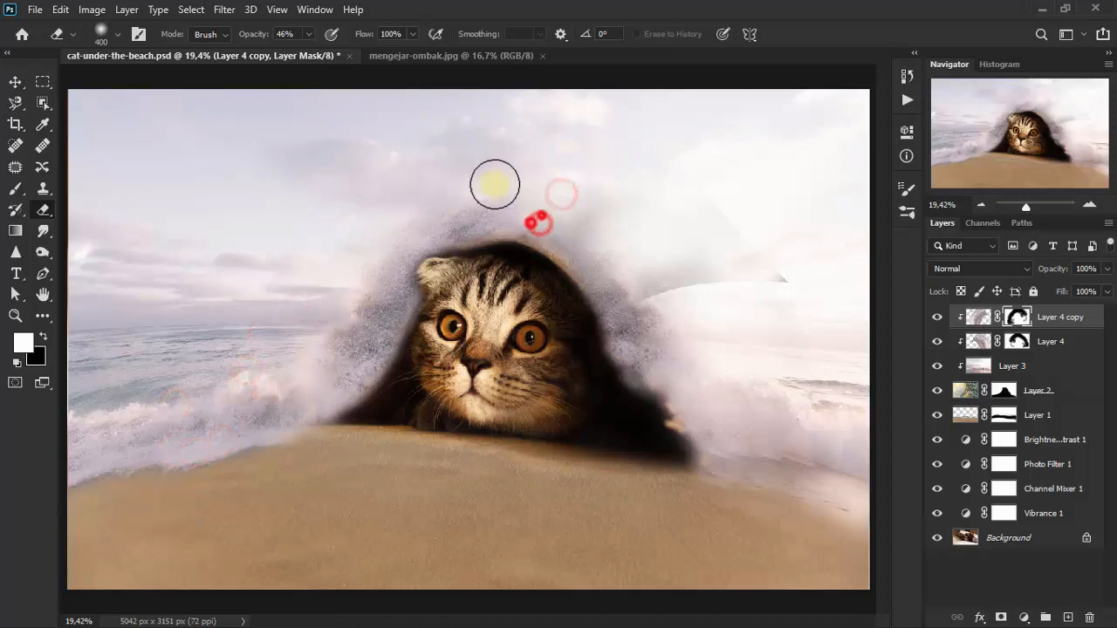
left_click(550, 190)
left_click(418, 212)
left_click(400, 163)
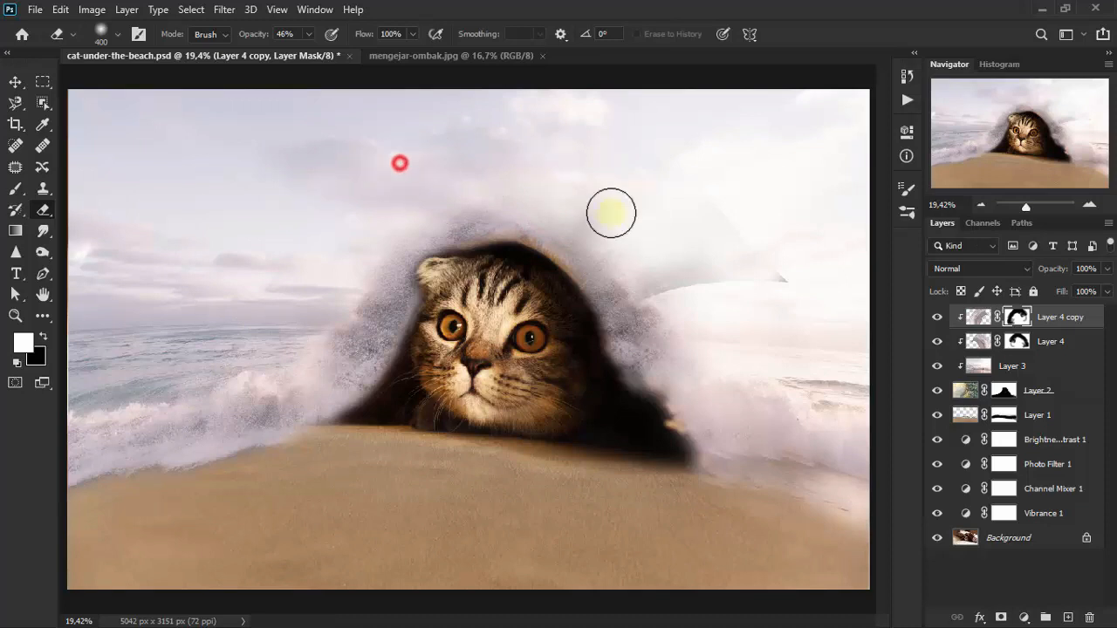
Erase Layer 4 copy's grey sky patch and curved hard edge to the right of the cat's head.
left_click(580, 205)
left_click(669, 184)
left_click(728, 236)
left_click(783, 280)
left_click(695, 280)
left_click(679, 283)
left_click(644, 283)
left_click(596, 267)
left_click(582, 230)
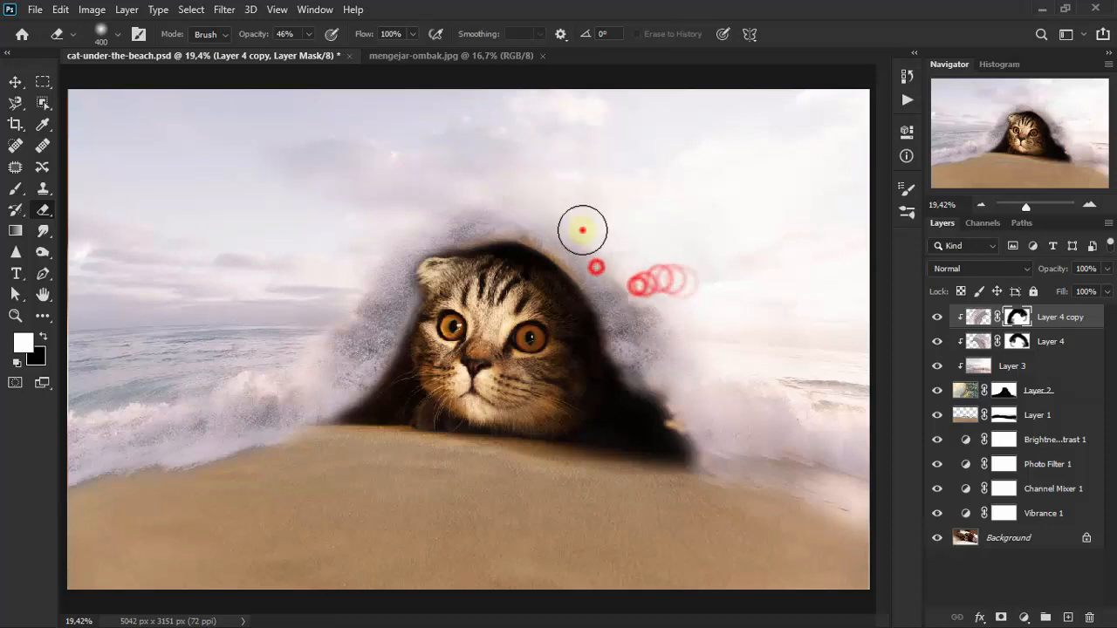
left_click(572, 223)
Toggle Layer 4 copy's visibility to compare, and erase its remaining traces in the sky right of the cat.
left_click(937, 317)
left_click(937, 317)
left_click(654, 242)
left_click(654, 264)
left_click(648, 294)
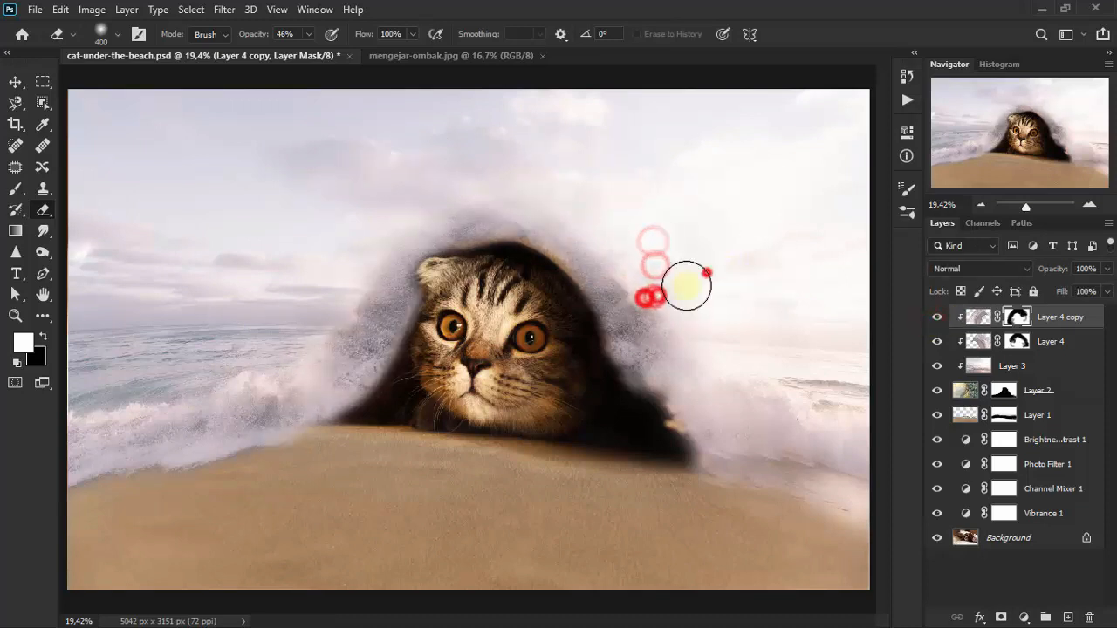
left_click(713, 274)
left_click(937, 317)
left_click(937, 317)
Erase Layer 4 copy's remnants in the foam beside the cat's lower left and in the sky on both sides.
left_click(291, 431)
left_click(305, 399)
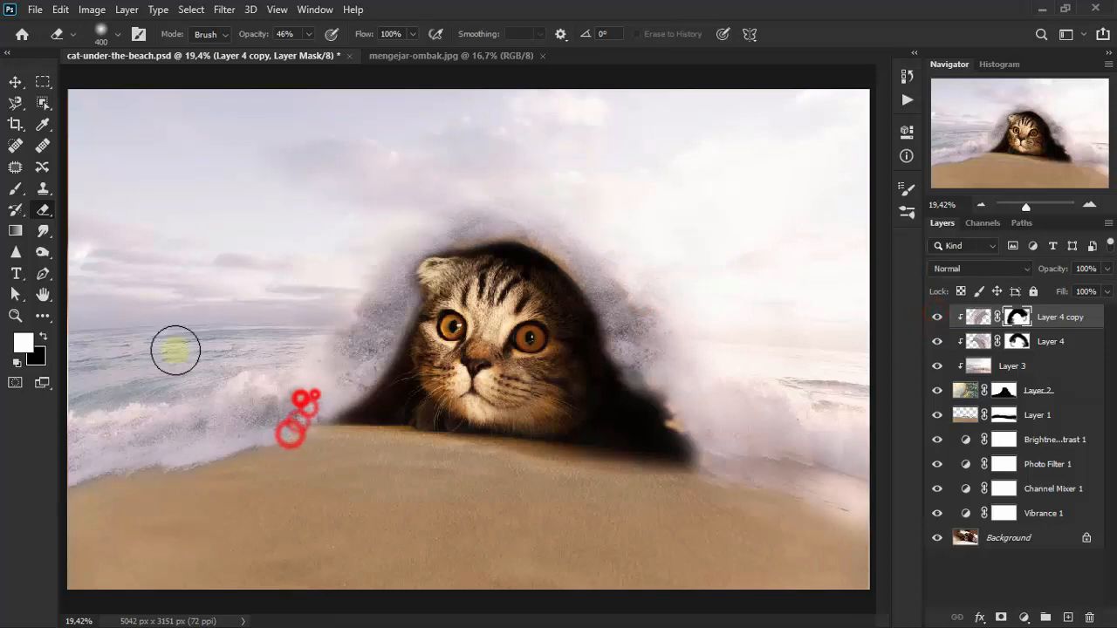
left_click(301, 252)
left_click(937, 317)
left_click(937, 316)
left_click(610, 209)
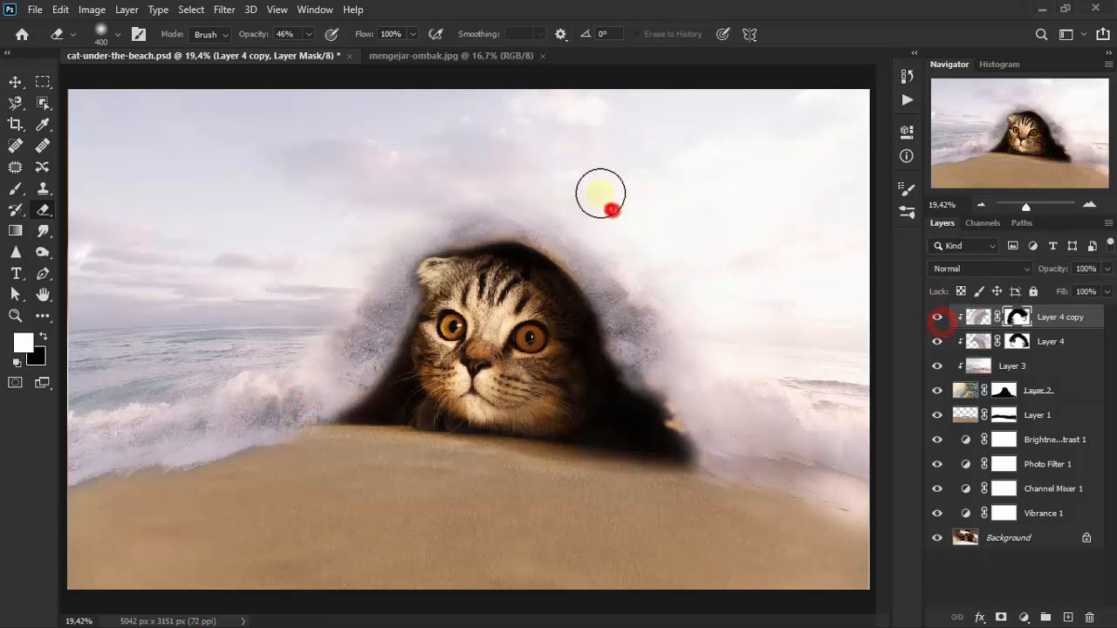
Check Layer 4 by toggling its visibility, and erase on its mask around the cat's lower right edge and the nearby sand.
left_click(938, 341)
left_click(938, 341)
left_click(938, 342)
left_click(938, 341)
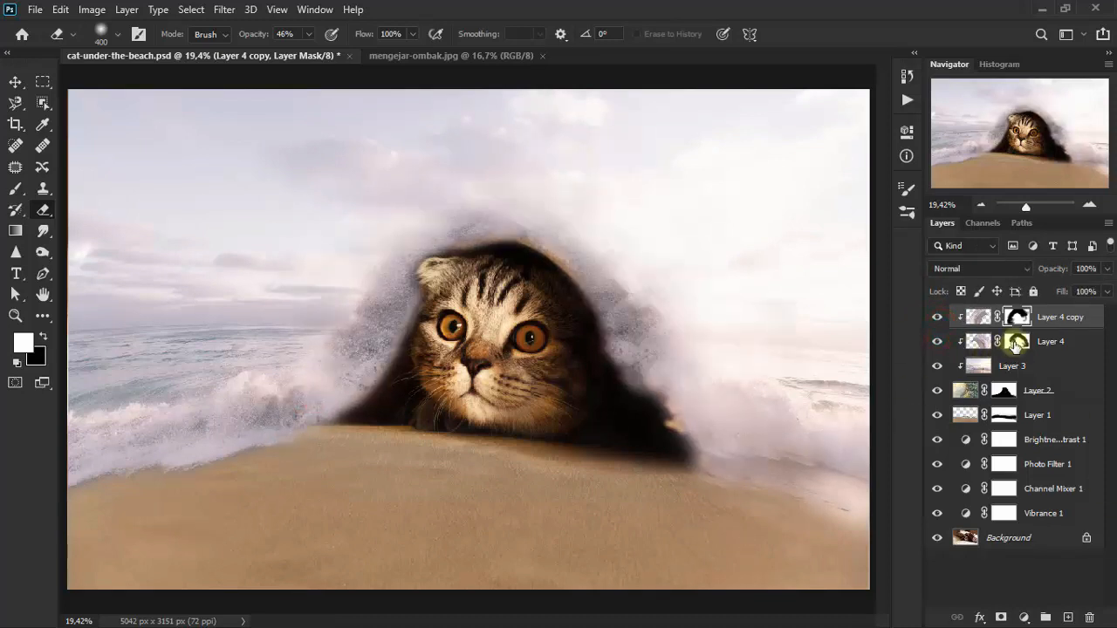
left_click(1016, 341)
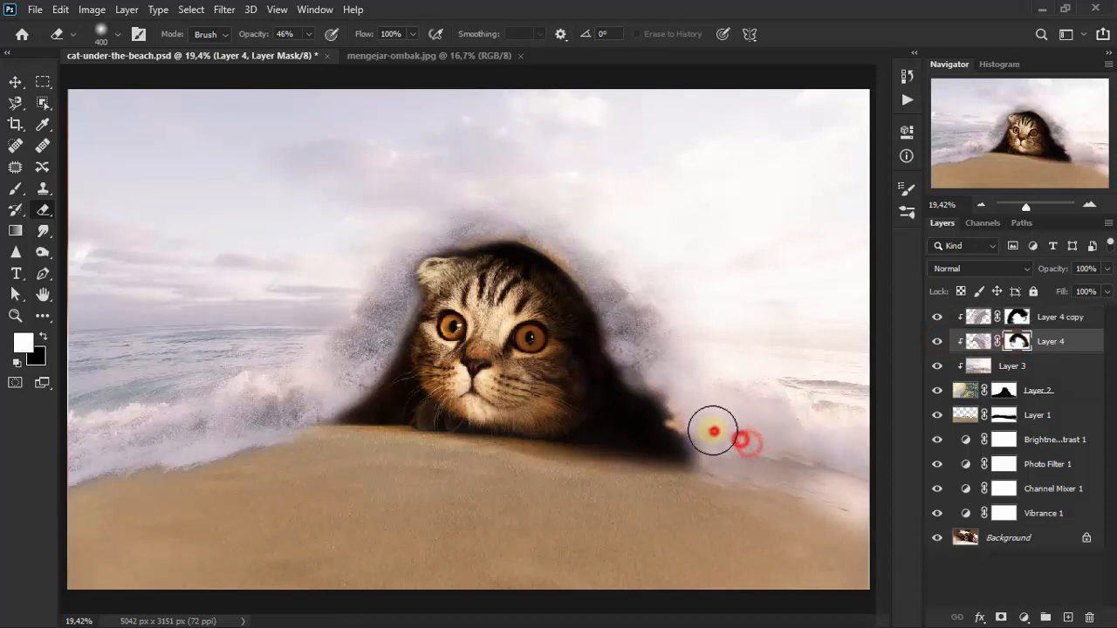
left_click(712, 436)
left_click(762, 469)
left_click(703, 472)
left_click(932, 342)
Erase Layer 4's faint remnants over the horizon, sea and sky to the left of the cat.
left_click(239, 335)
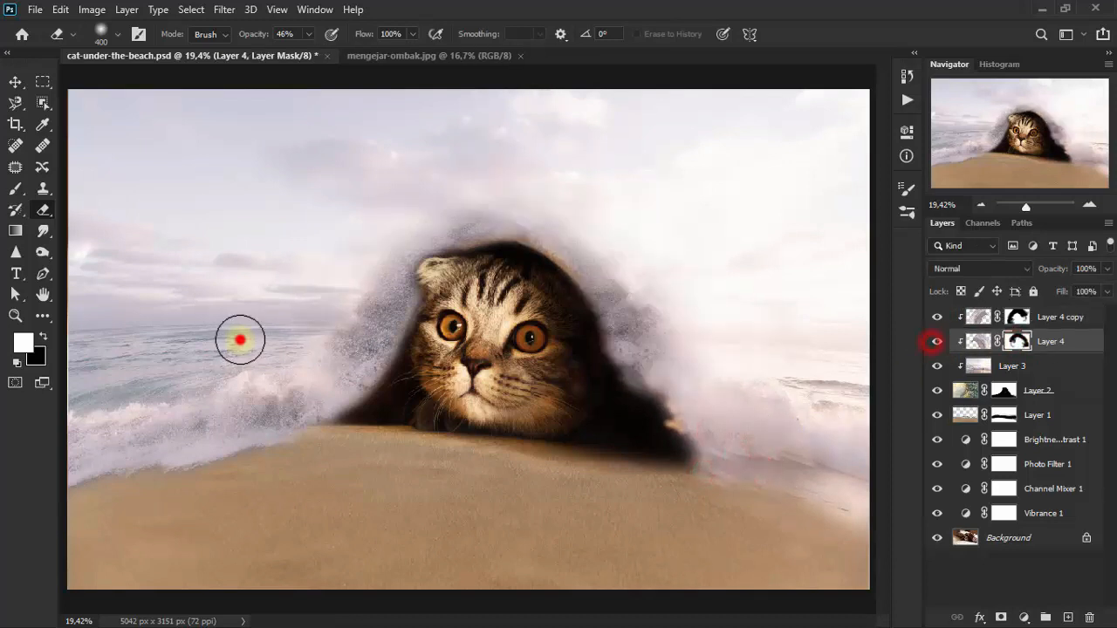
left_click(287, 277)
left_click(262, 311)
left_click(319, 267)
left_click(315, 335)
left_click(337, 286)
left_click(373, 293)
left_click(384, 274)
left_click(236, 237)
left_click(282, 282)
left_click(256, 326)
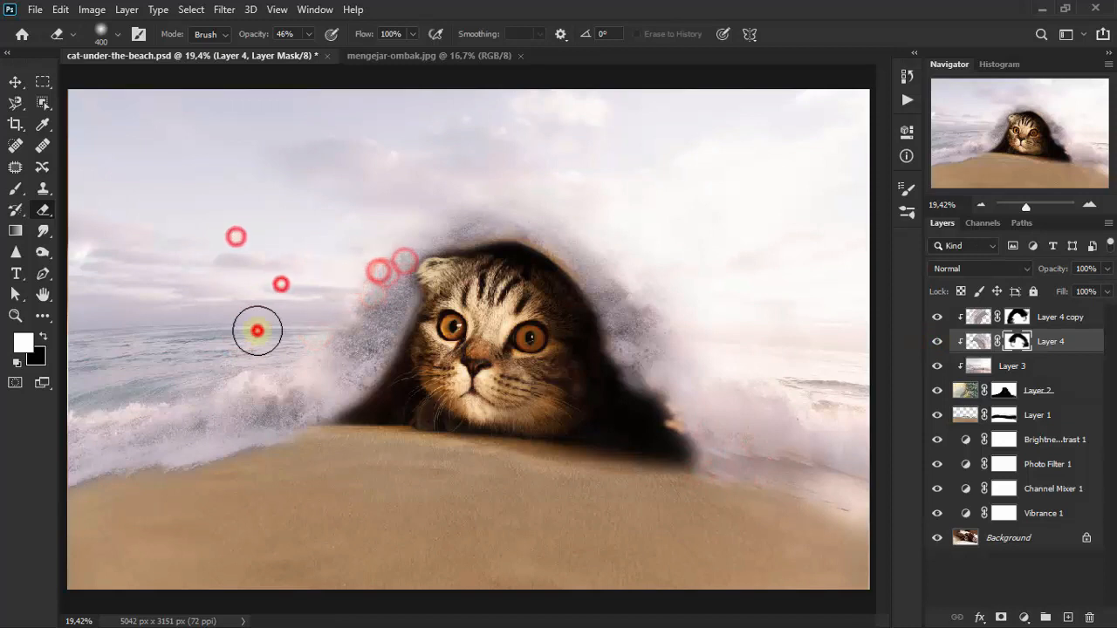
Retouch Layer 4's mask near the cat's left ear with swapped colours, and erase traces in the sky above and left of it.
left_click(439, 242)
key("x")
left_click(431, 252)
key("x")
left_click(286, 208)
left_click(317, 200)
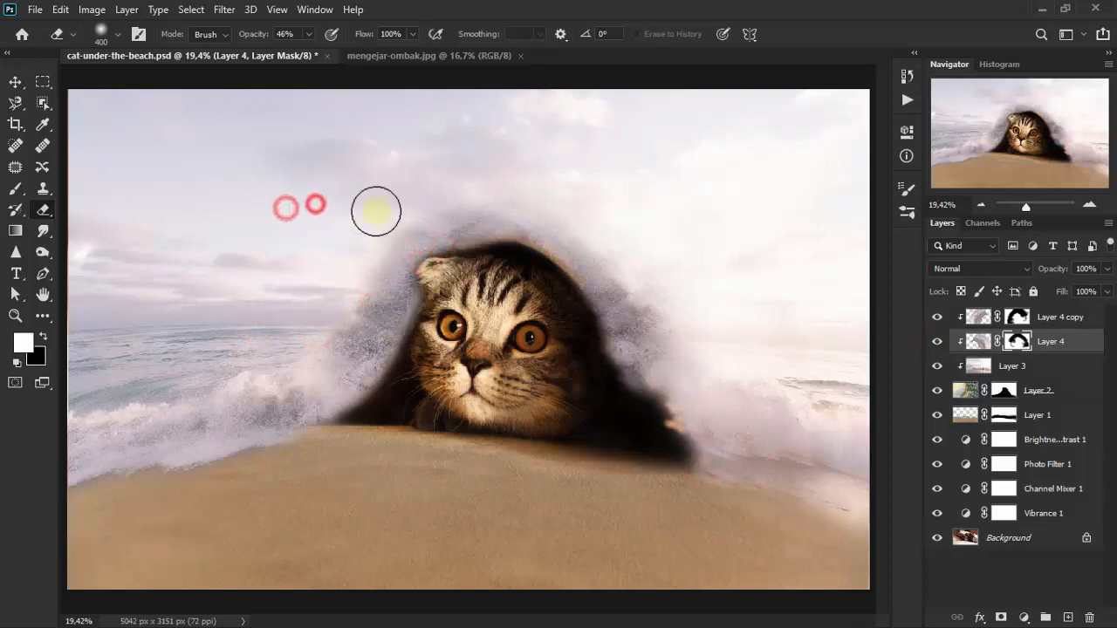
left_click(391, 222)
left_click(180, 280)
Toggle Layer 4's visibility to compare, and erase its mask beside the cat's lower right and in the sky at the right.
left_click(941, 349)
left_click(695, 408)
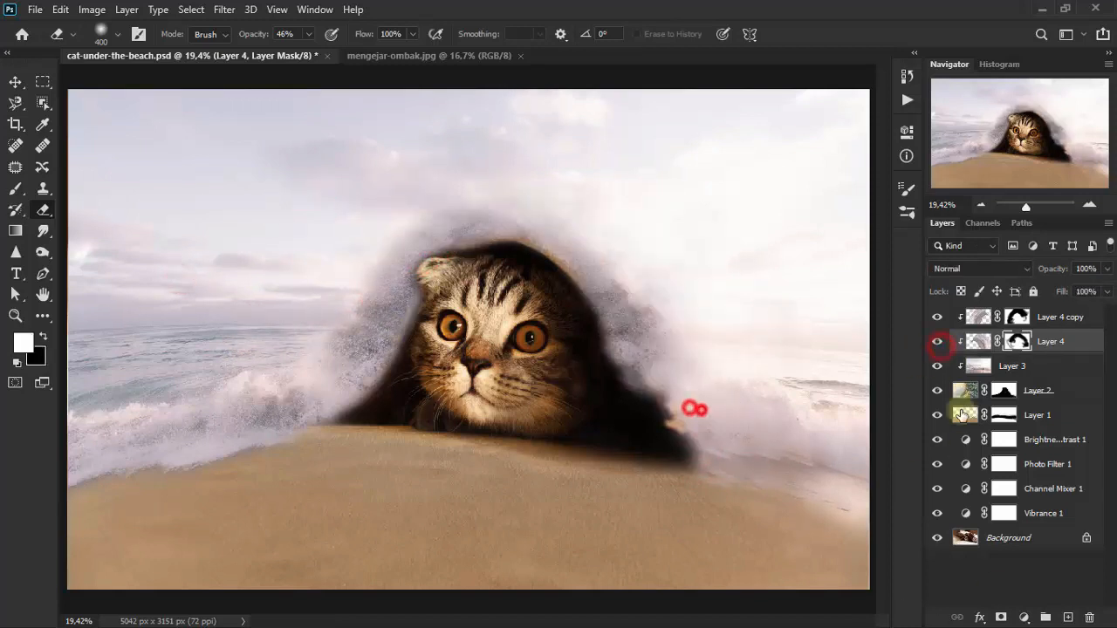
left_click(939, 341)
left_click(939, 341)
left_click(627, 157)
left_click(617, 187)
left_click(726, 295)
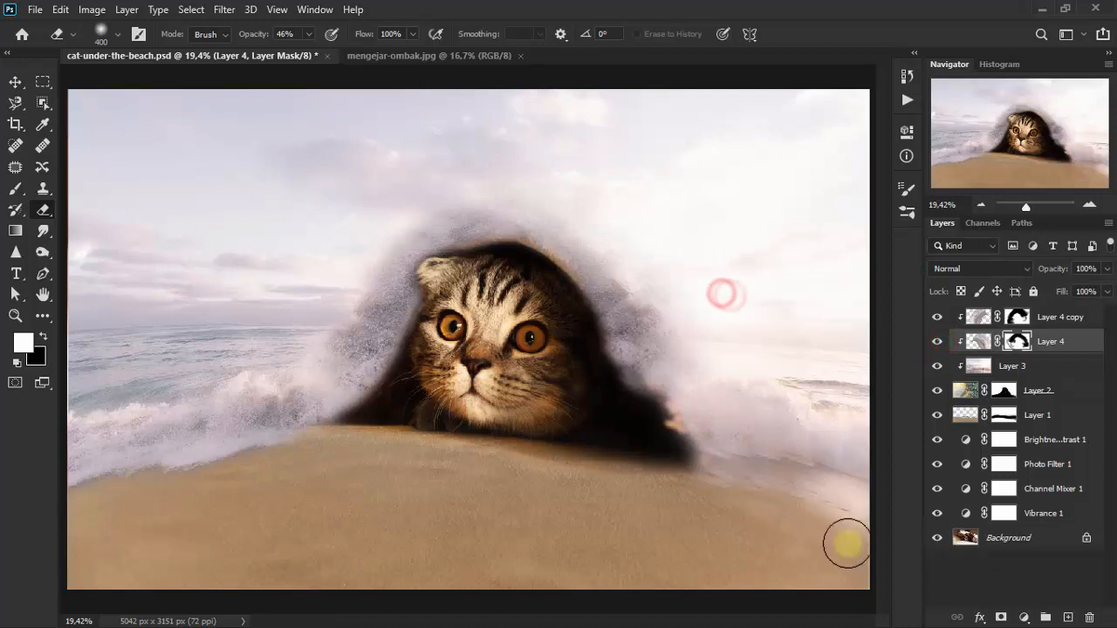
Soften Layer 4's outer edge along the upper left and top of the cat's head.
left_click(401, 235)
left_click(381, 284)
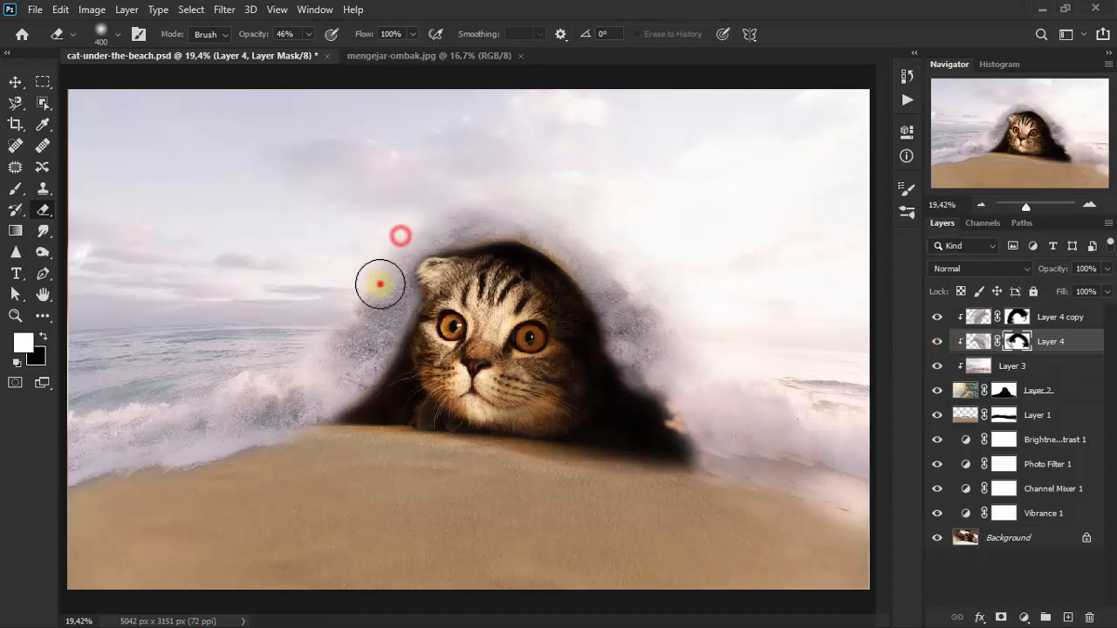
left_click(511, 192)
left_click(474, 201)
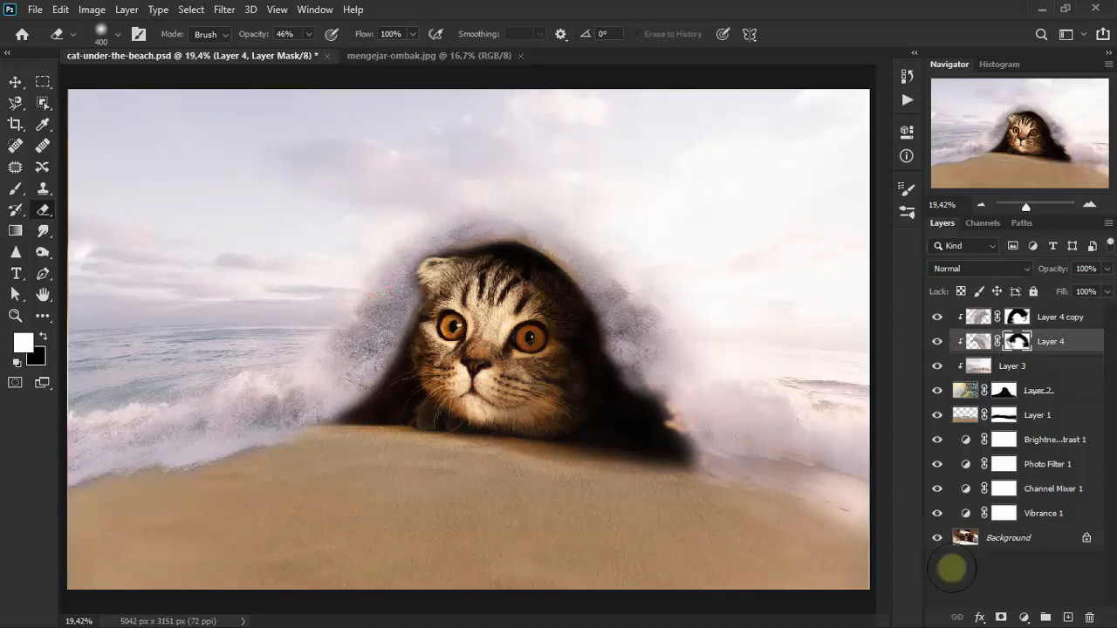
Return to Layer 4 copy's mask and erase its remaining traces over the sea and breaking waves on the left.
left_click(1052, 319)
key("x")
left_click(939, 318)
left_click(941, 318)
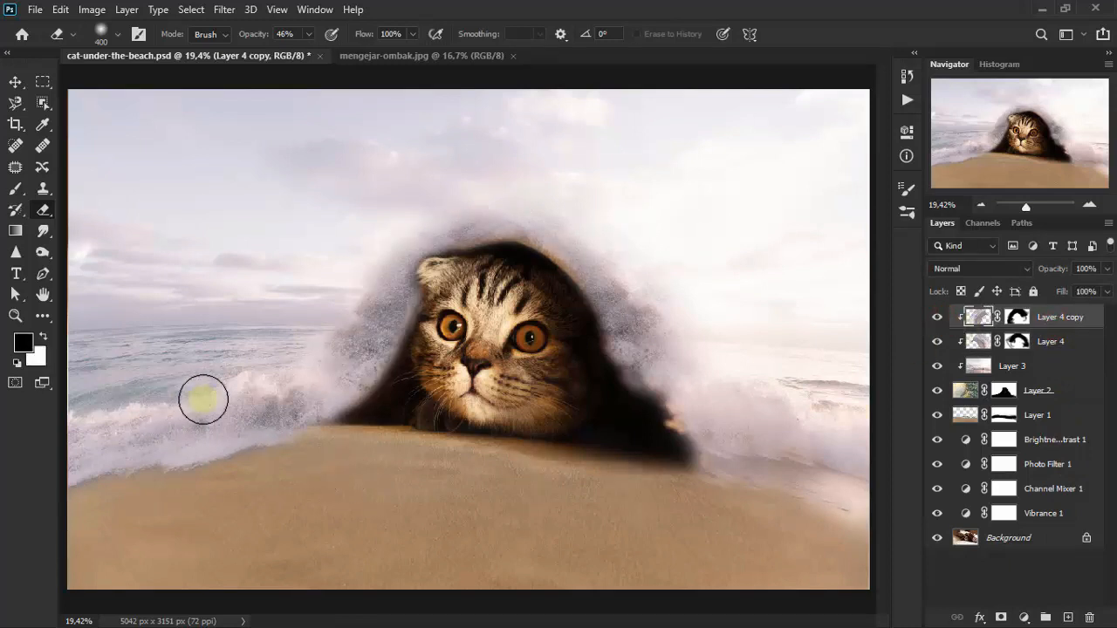
left_click(1013, 321)
key("x")
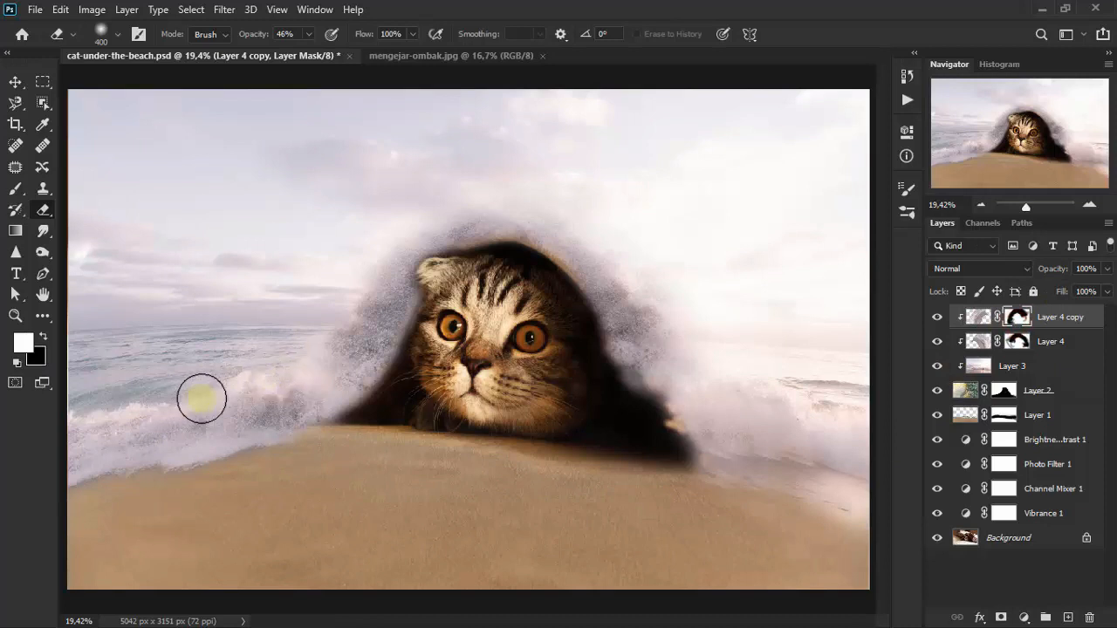
left_click(233, 387)
left_click(264, 314)
left_click(214, 378)
left_click(180, 392)
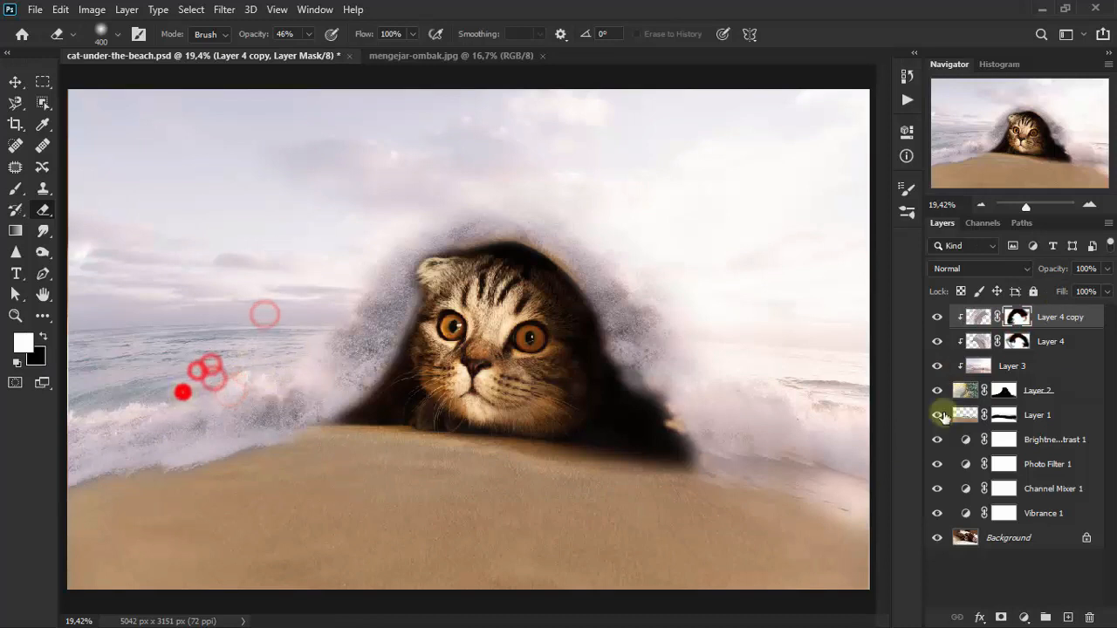
Soften Layer 4 copy's outer foam edge around the cat's left side and top, toggling the layer's visibility to compare.
double_click(936, 316)
left_click(333, 317)
left_click(352, 253)
left_click(381, 220)
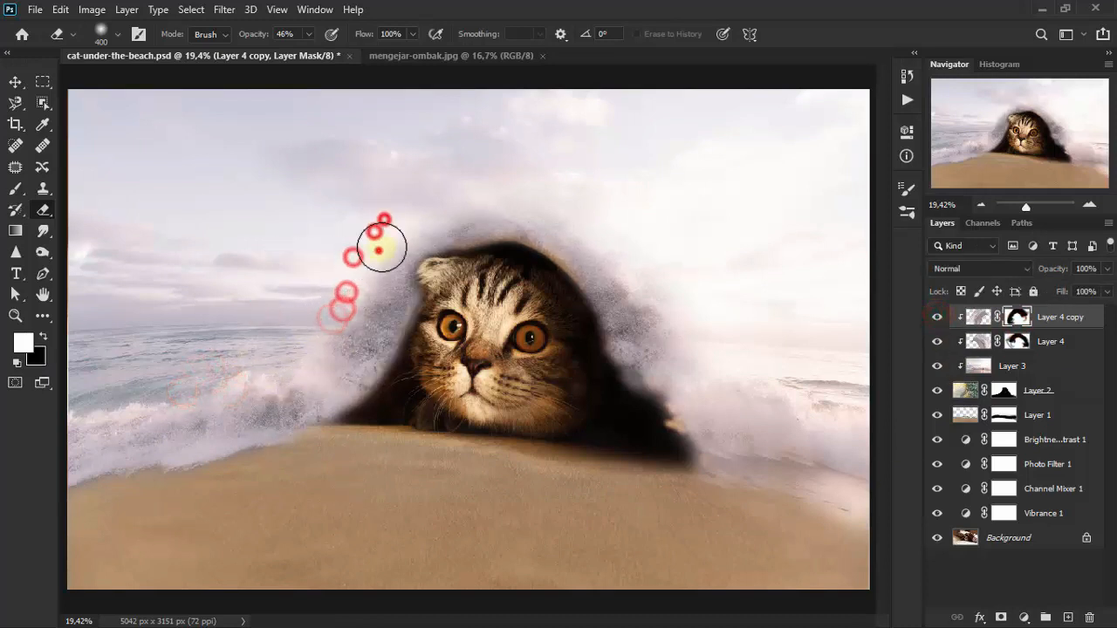
left_click(476, 173)
left_click(936, 317)
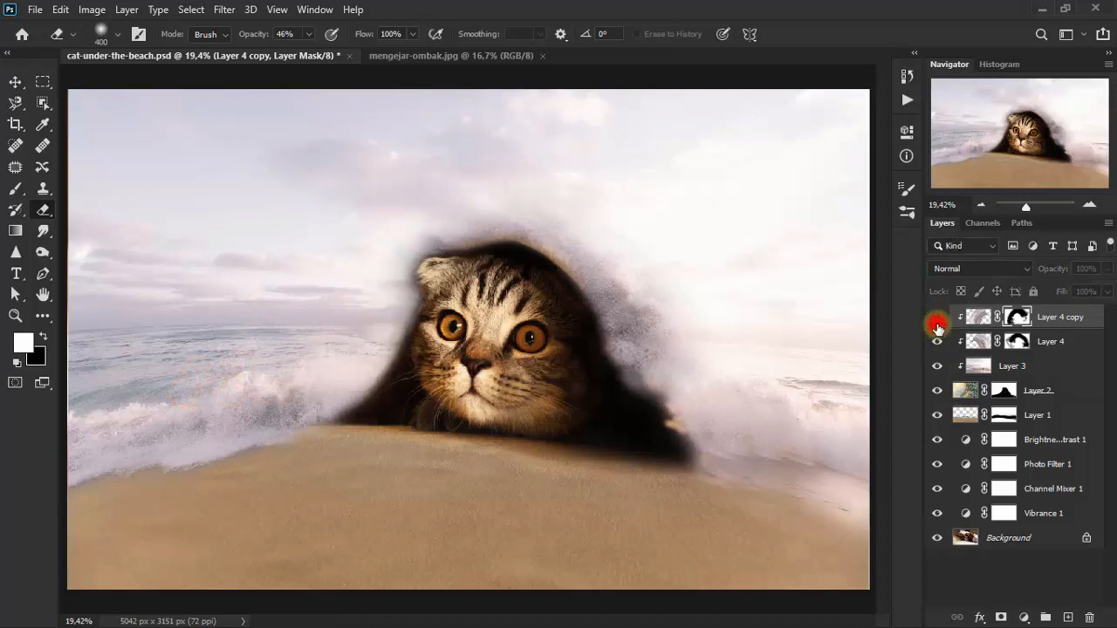
left_click(937, 316)
left_click(591, 248)
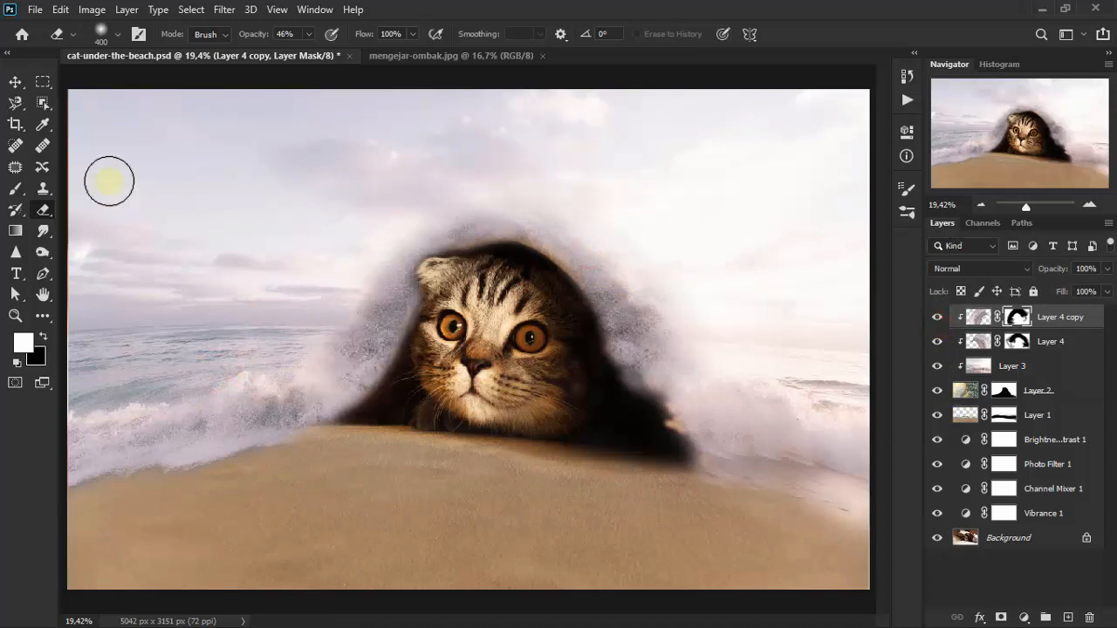
Switch to the mengejar-ombak.jpg document and close it.
left_click(19, 84)
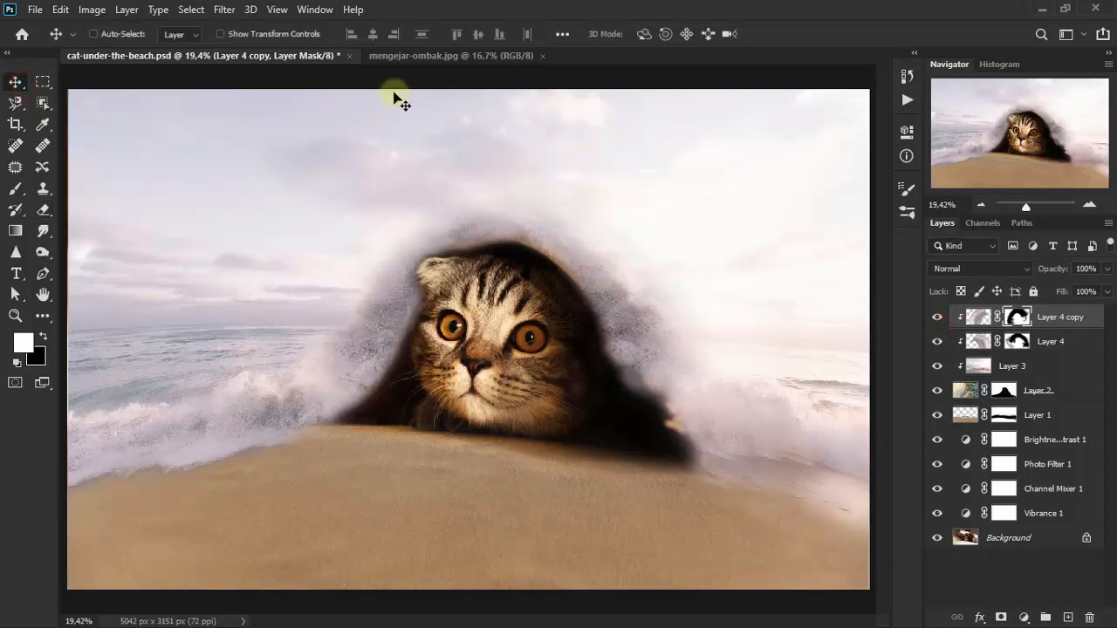
left_click(428, 58)
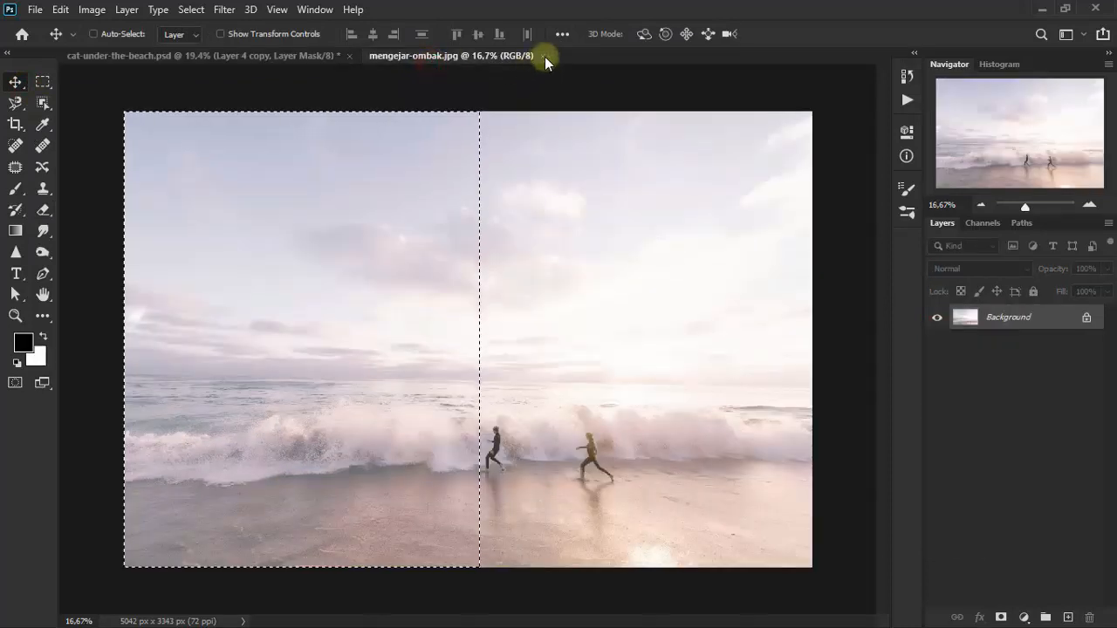
left_click(542, 56)
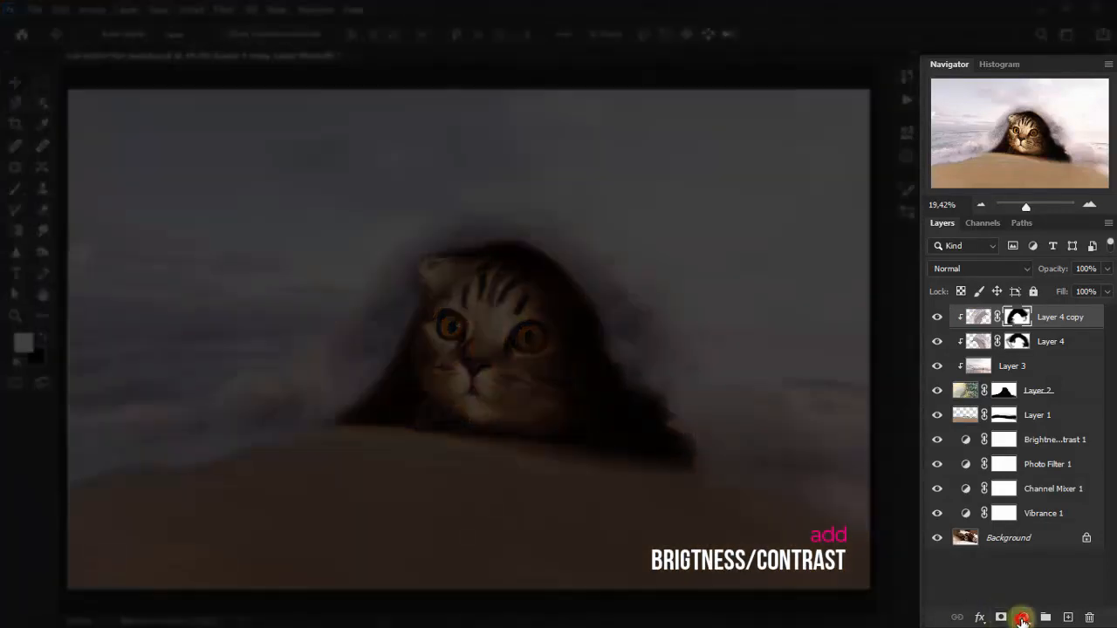
Add a Brightness/Contrast adjustment layer above Layer 4 copy and clip it to the layers below.
left_click(1022, 619)
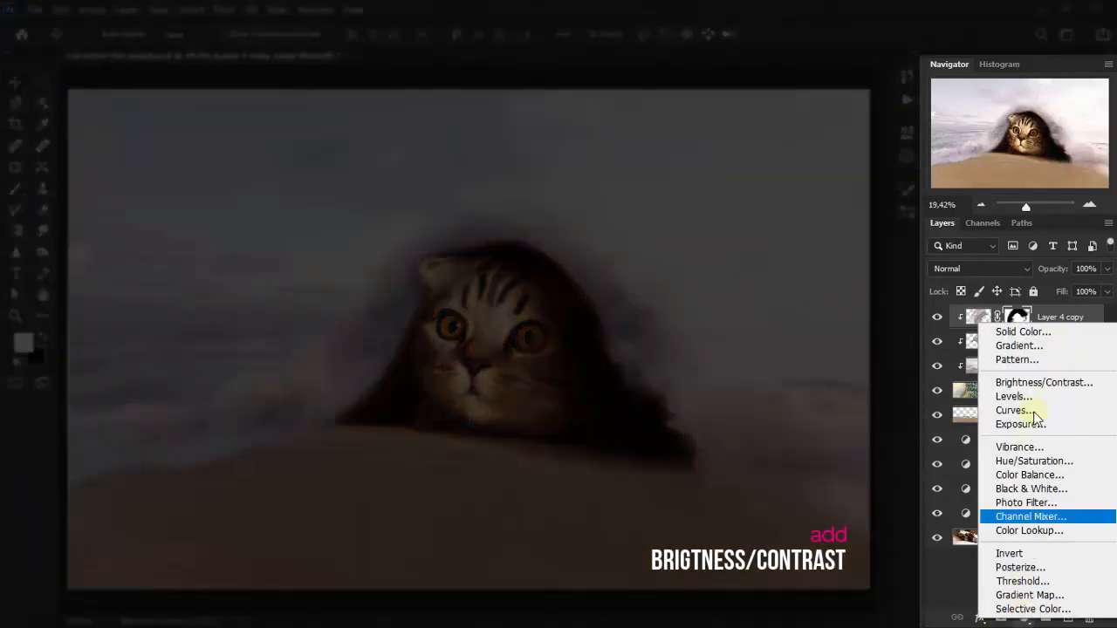
left_click(1034, 382)
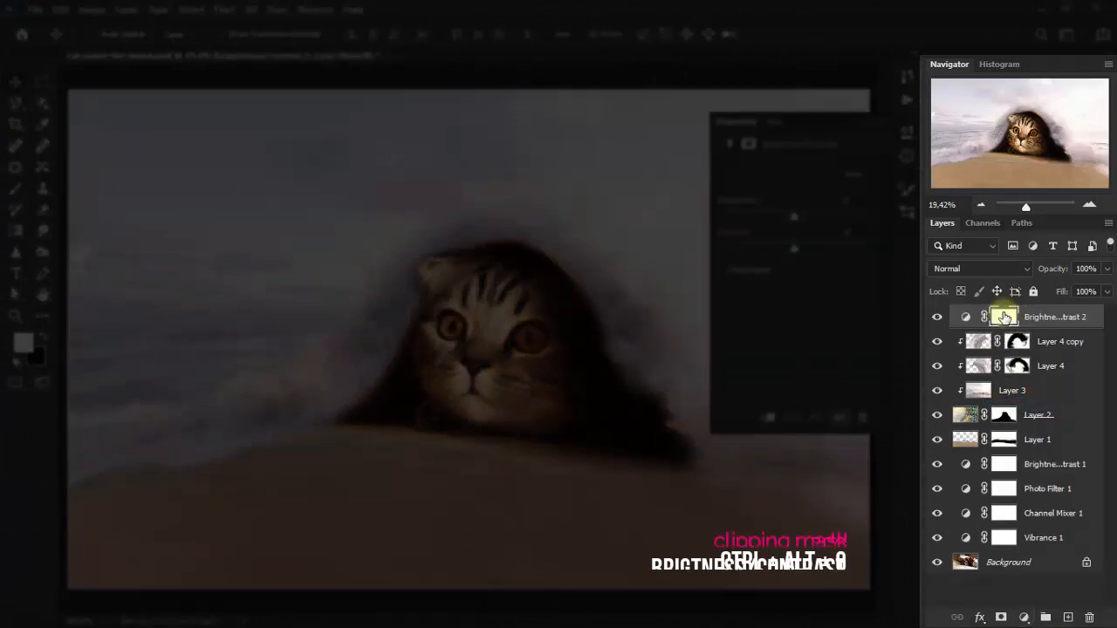
key("ctrl+alt+g")
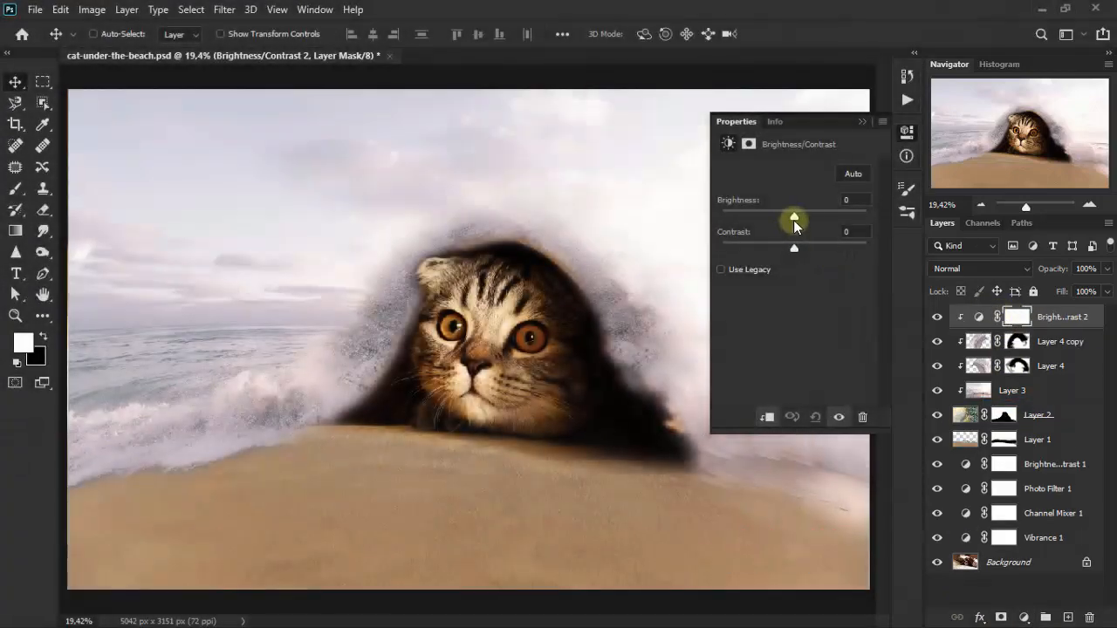
Set the clipped Brightness/Contrast 2 adjustment to brightness -22 and contrast -50.
left_click_drag(793, 220, 781, 220)
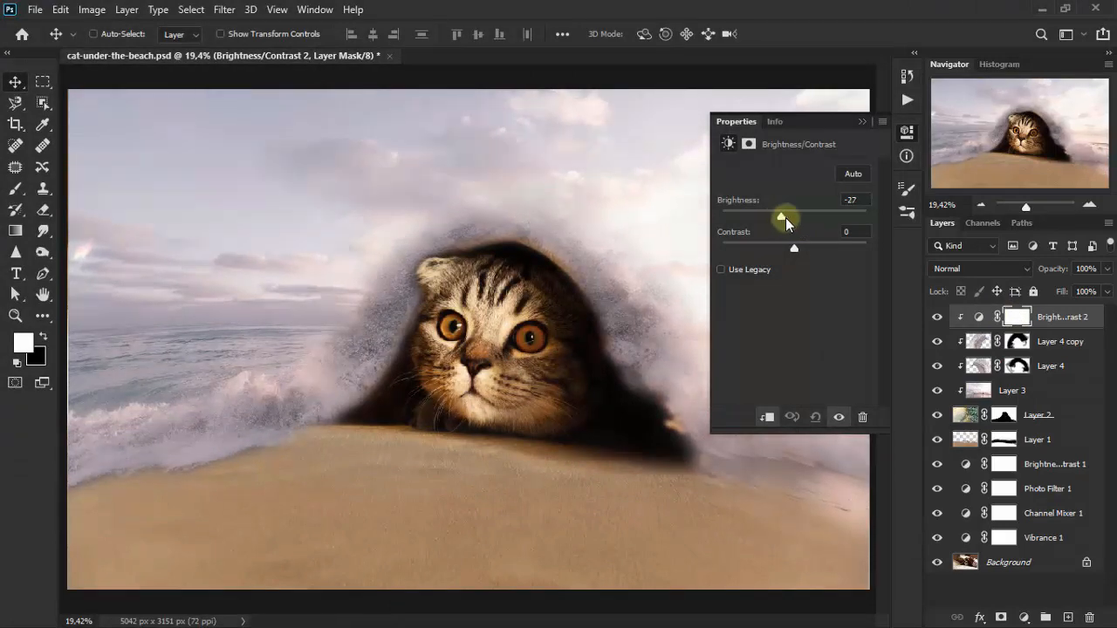
left_click(850, 201)
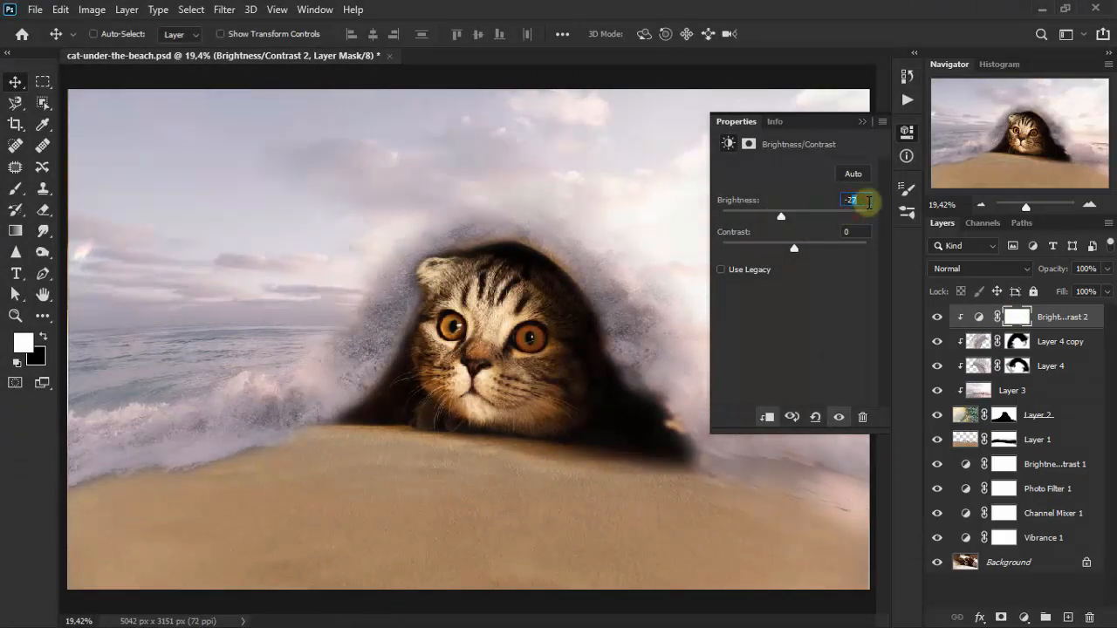
type("-22")
left_click_drag(794, 252, 755, 248)
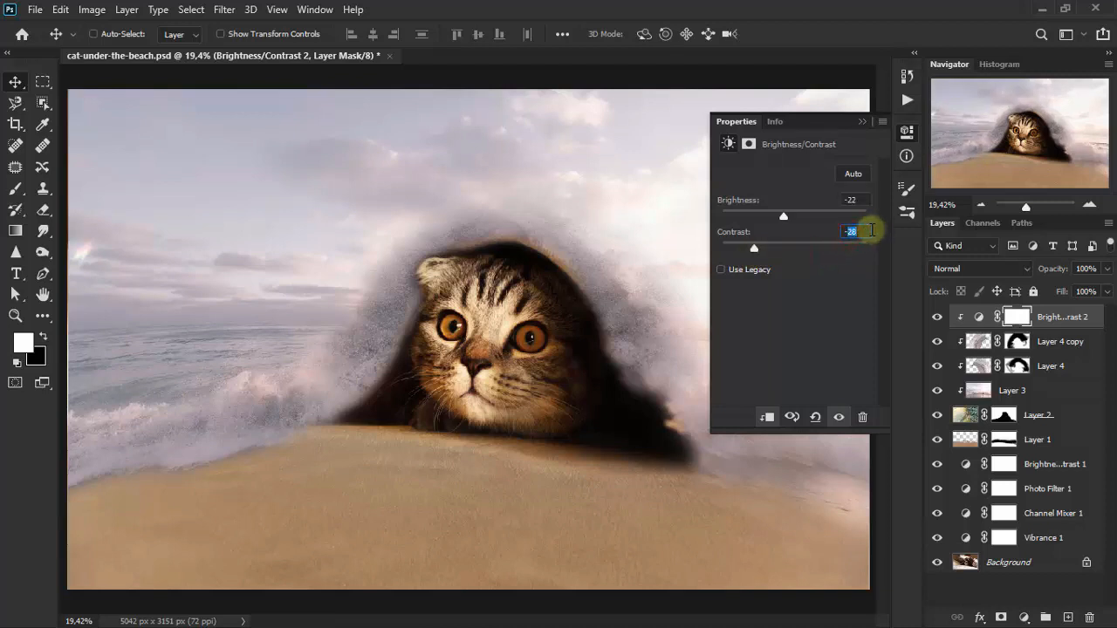
left_click(871, 230)
type("-50")
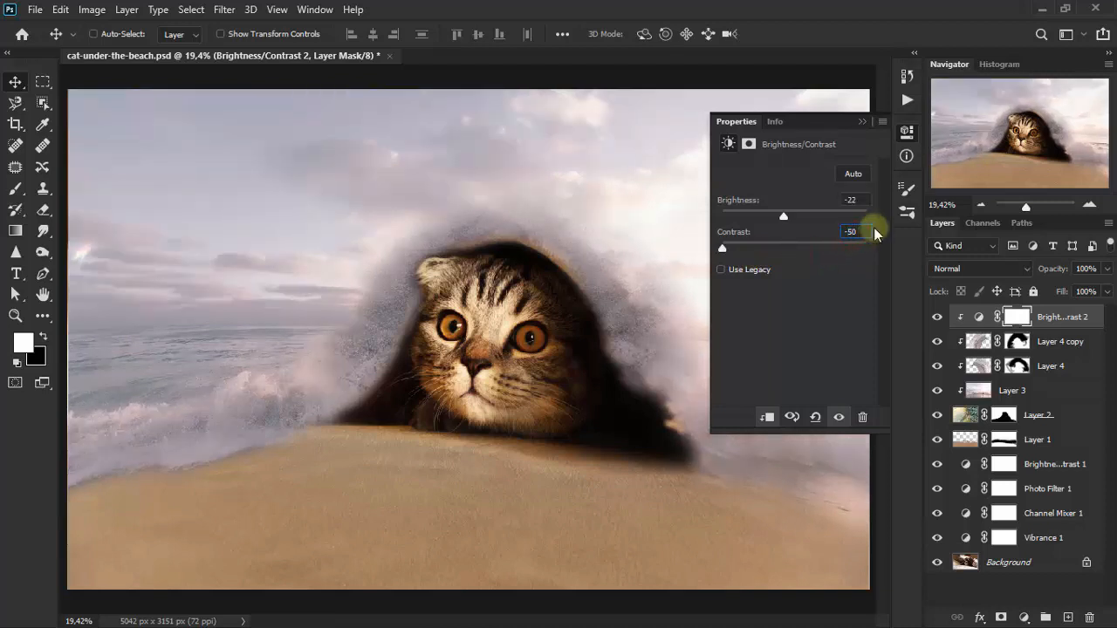
left_click(863, 124)
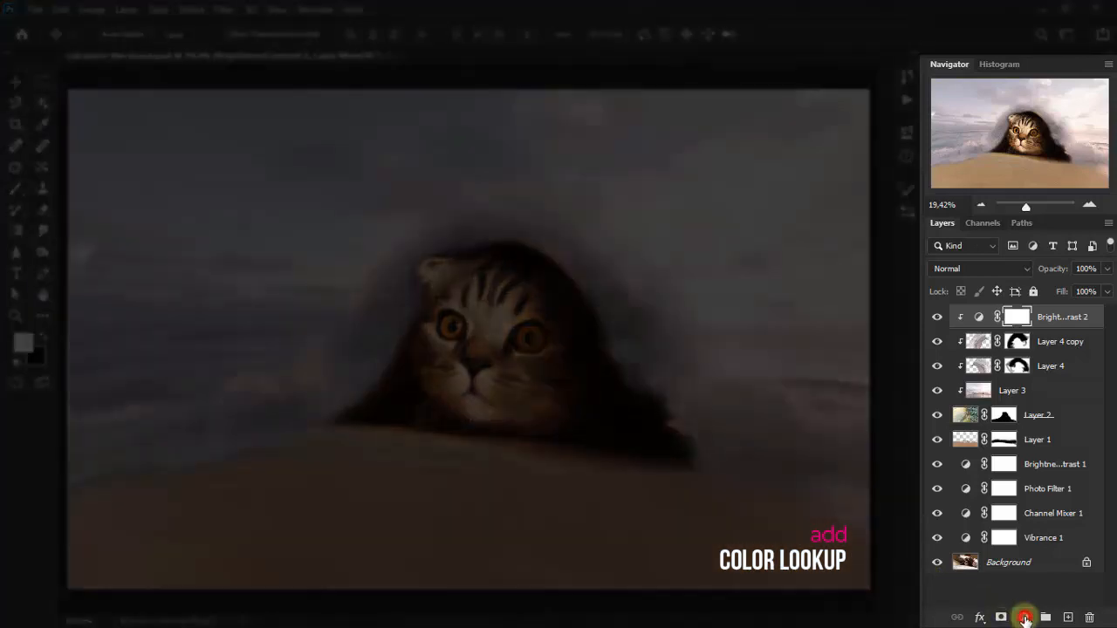
Add a Color Lookup adjustment layer clipped above Brightness/Contrast 2, using the TealOrangePlusContrast.3DL 3D LUT.
left_click(1024, 616)
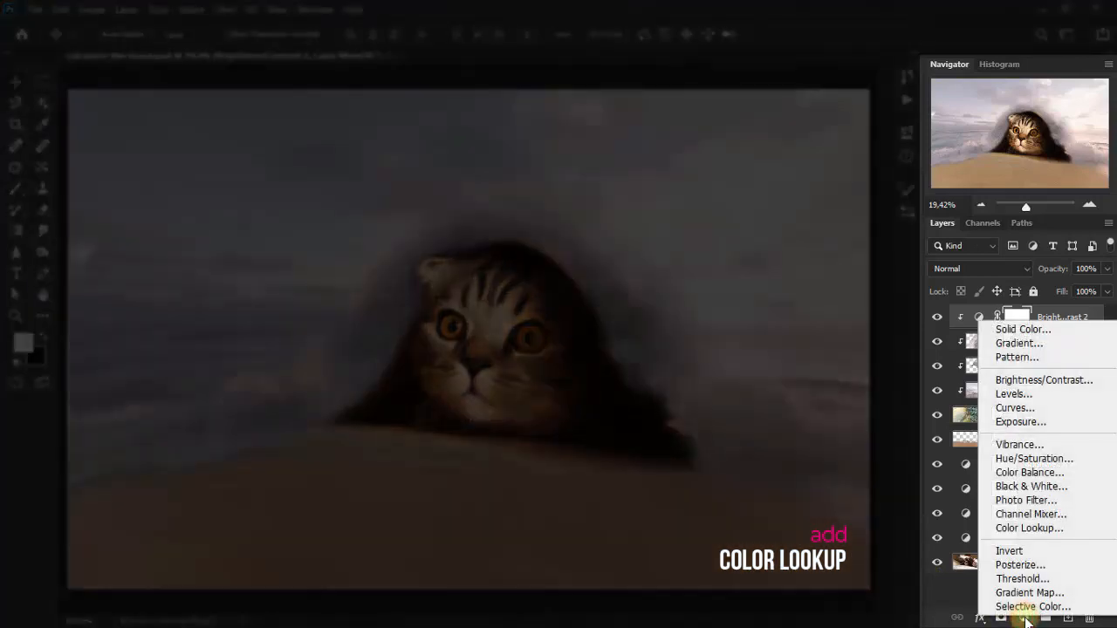
left_click(1056, 526)
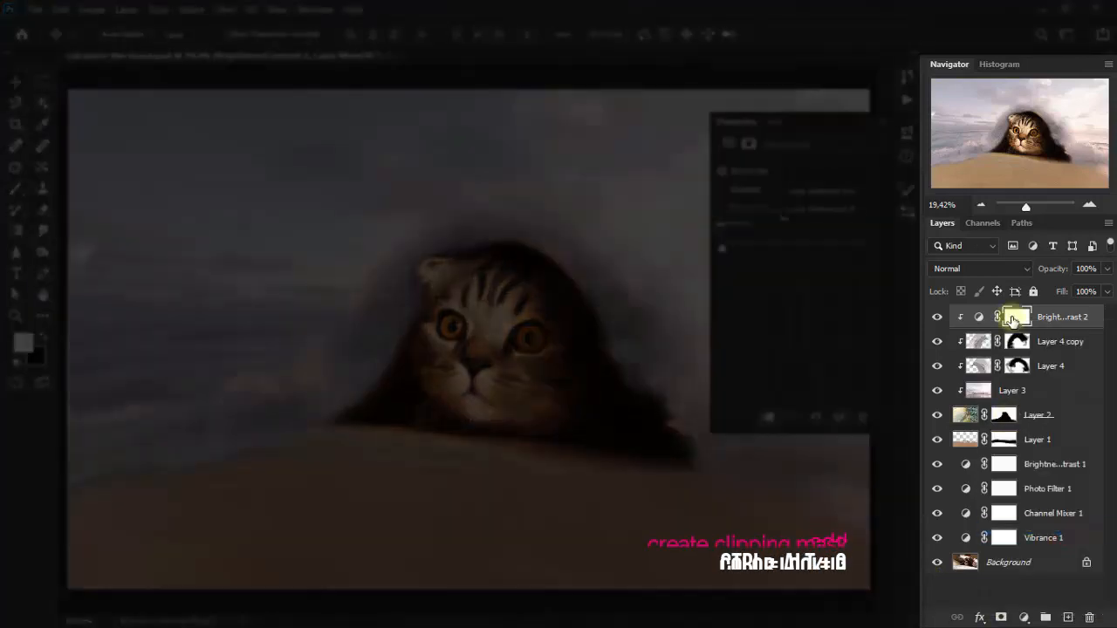
key("ctrl+alt+g")
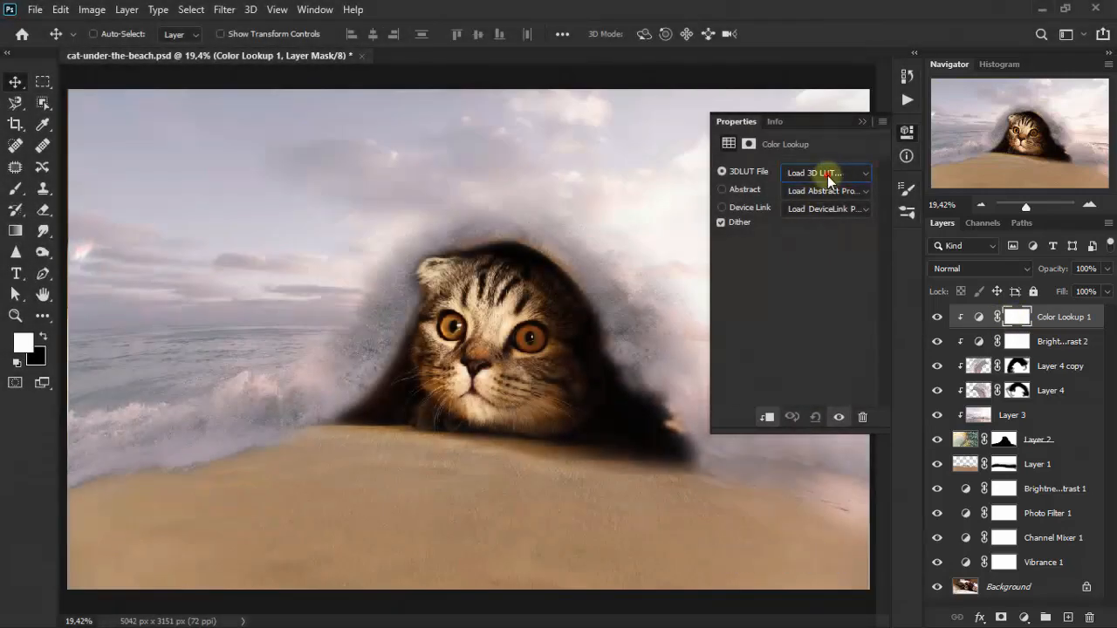
left_click(824, 172)
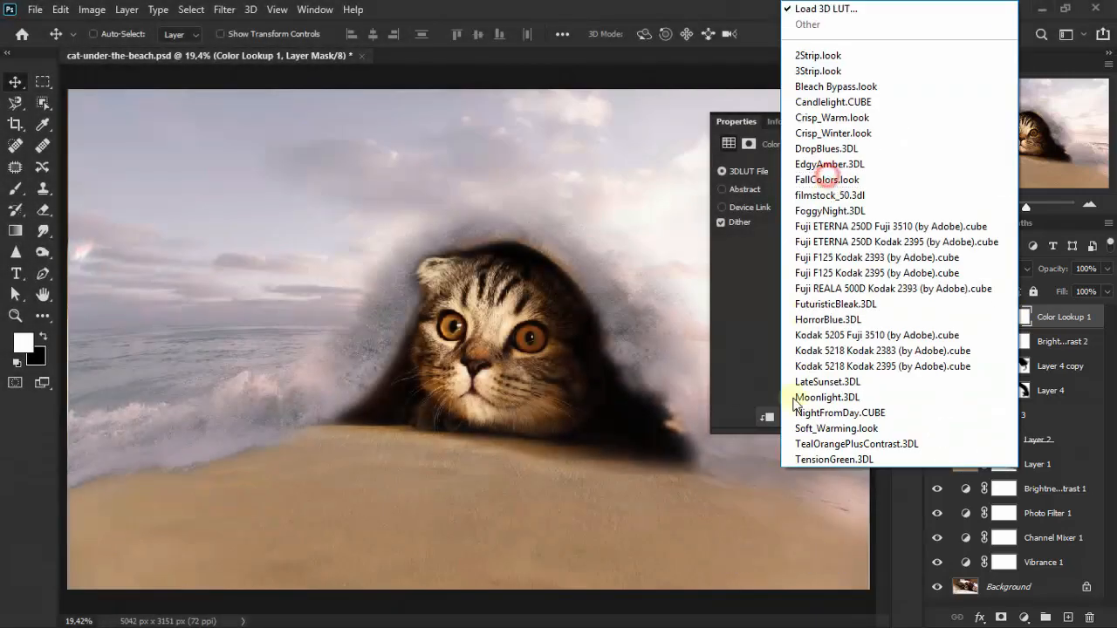
left_click(938, 446)
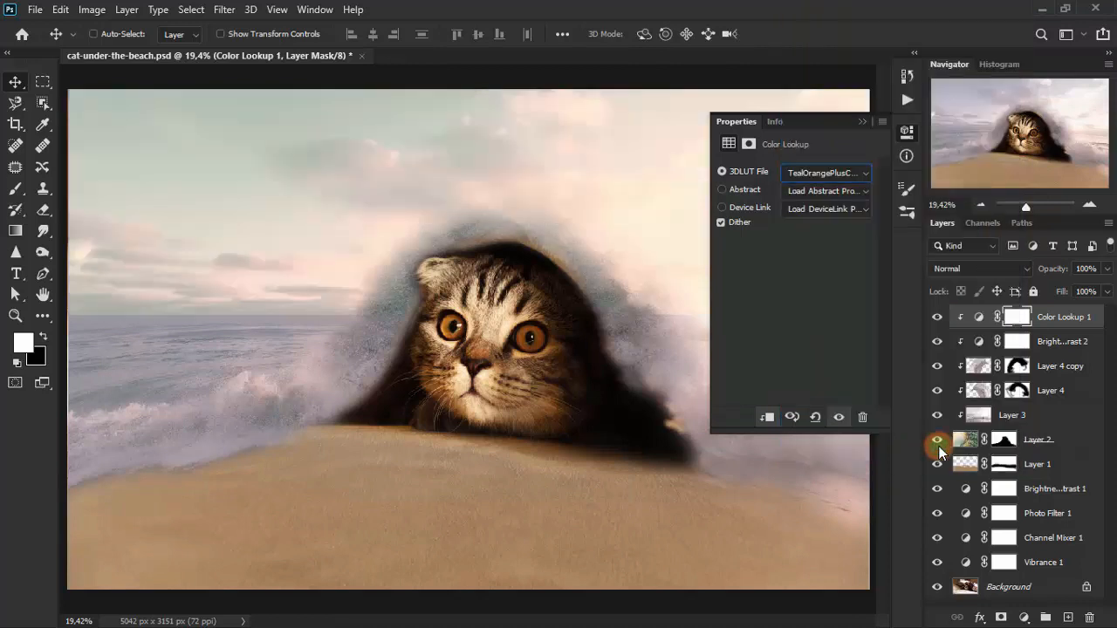
left_click(863, 125)
Set the Color Lookup 1 layer to Linear Burn blending at 55% opacity, toggling its visibility to compare.
left_click(963, 270)
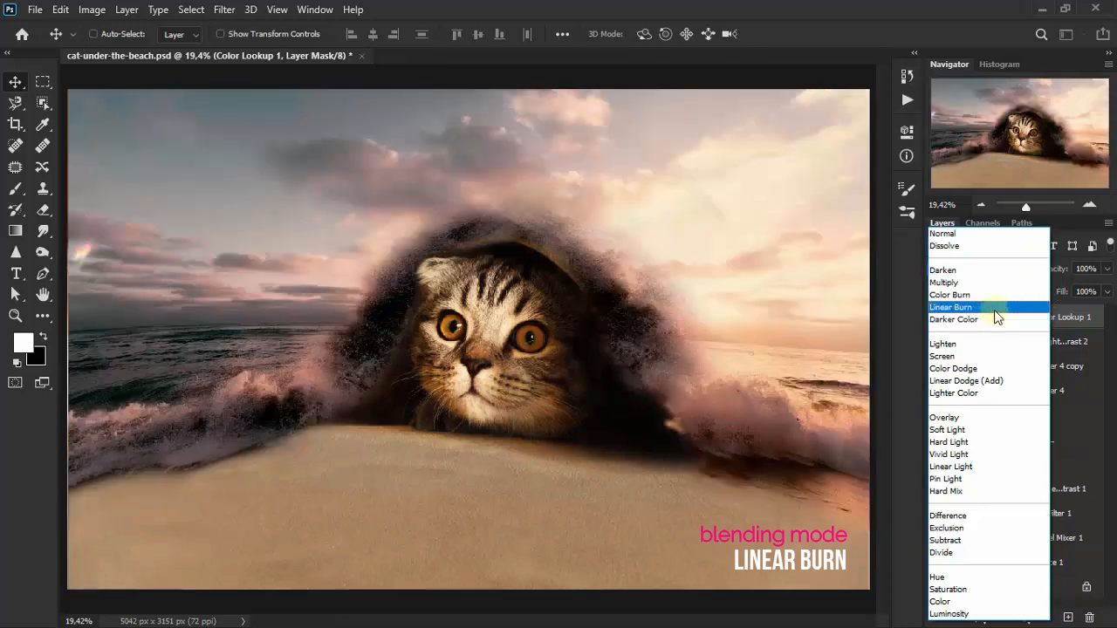
left_click(995, 308)
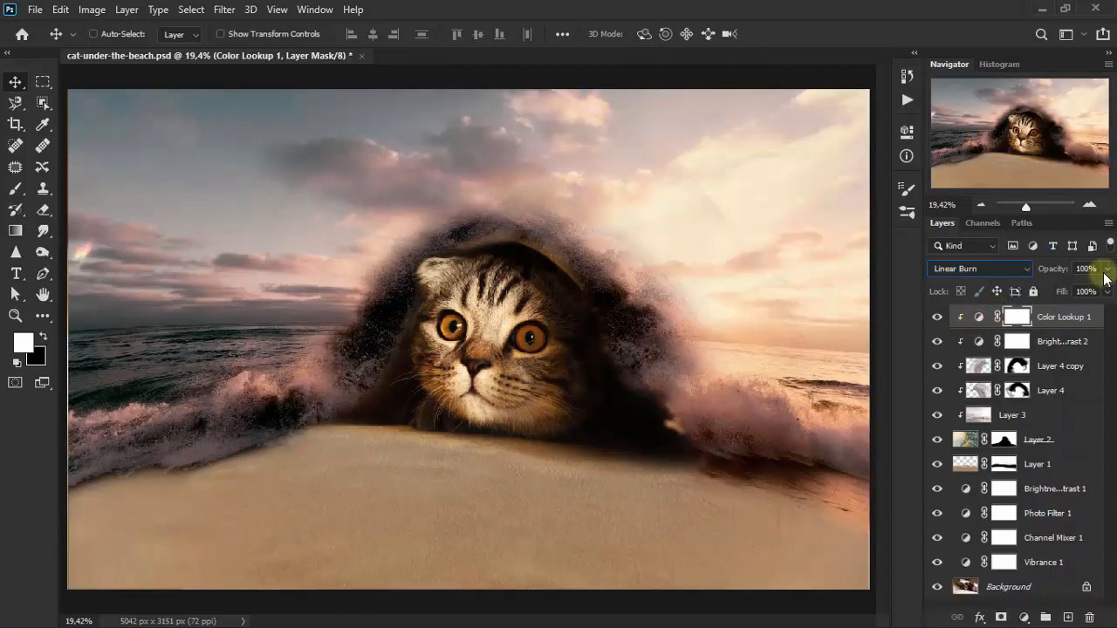
left_click(1103, 270)
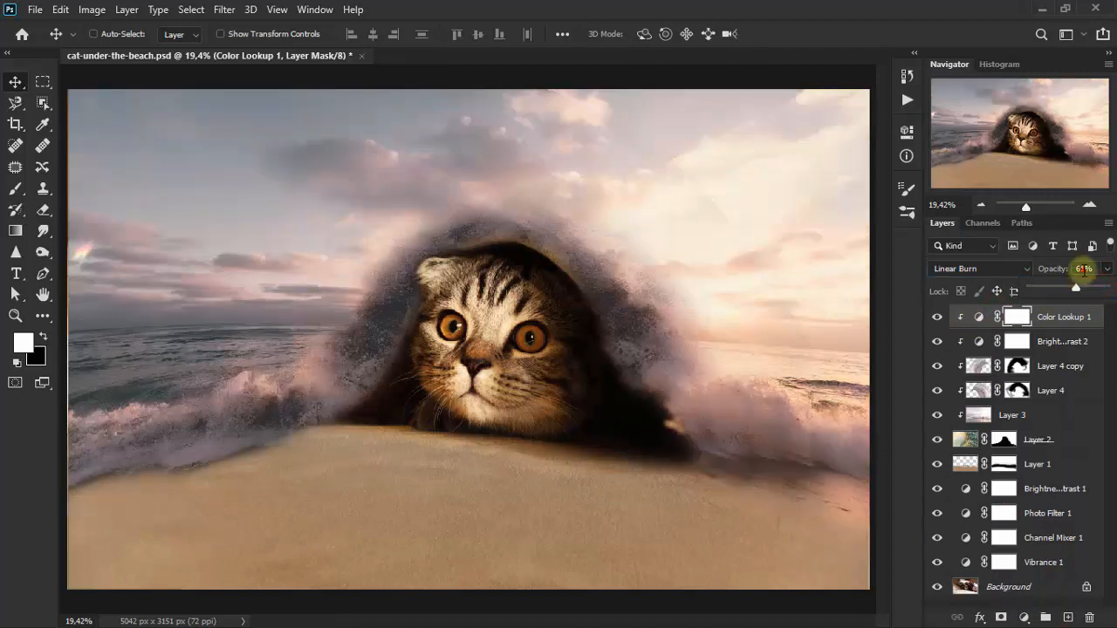
left_click_drag(1083, 270, 1058, 269)
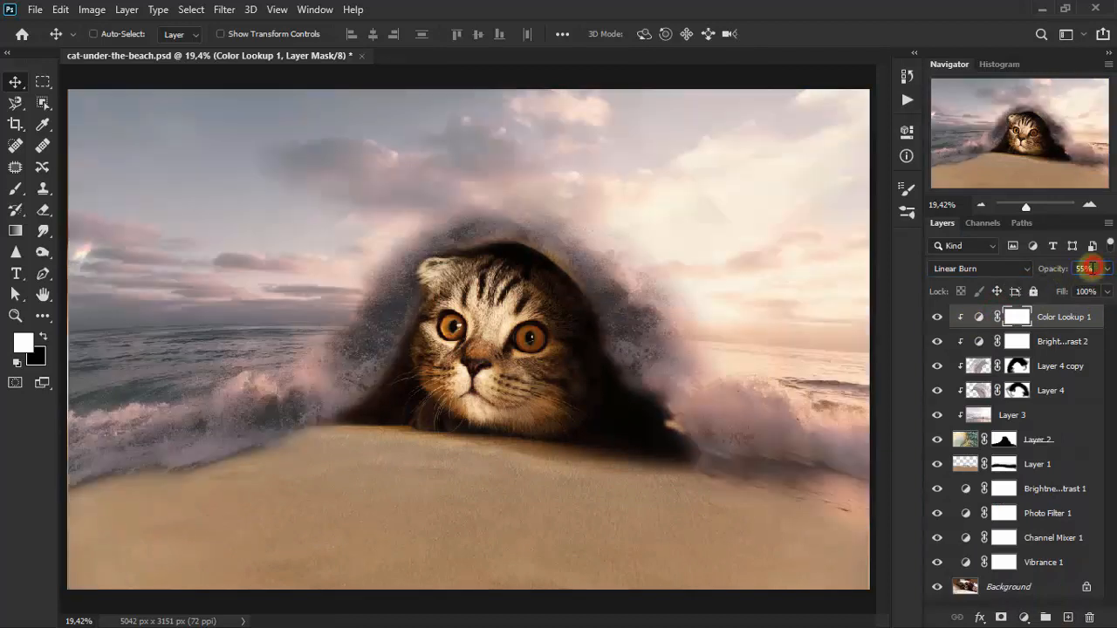
left_click(1091, 268)
left_click(935, 316)
left_click(934, 316)
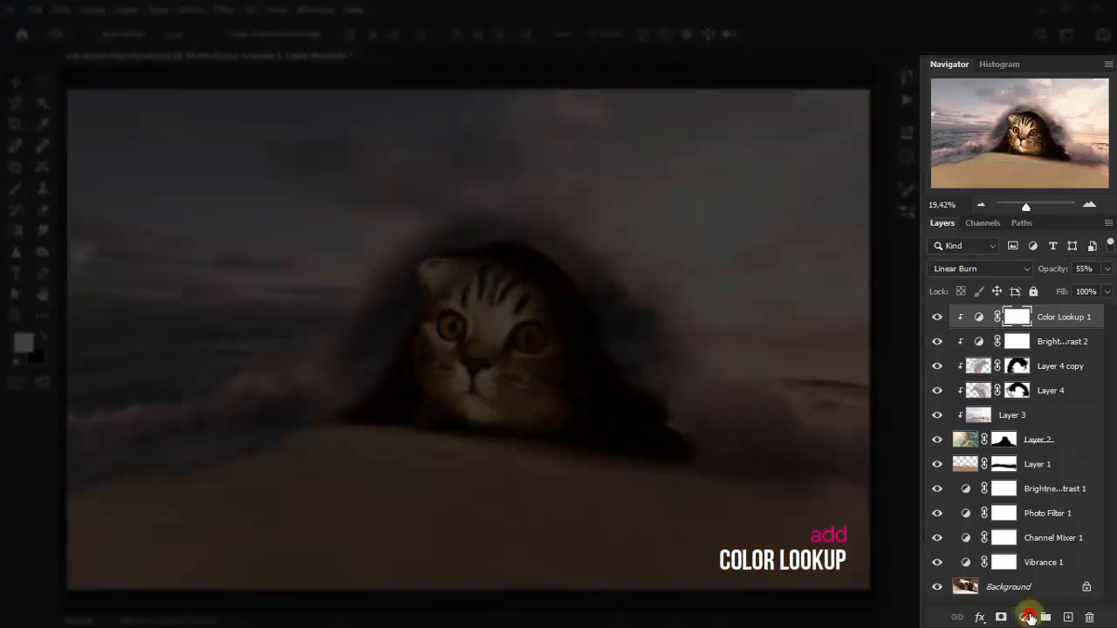
Add a second clipped Color Lookup adjustment layer above Color Lookup 1, also using the TealOrangePlusContrast.3DL 3D LUT.
left_click(1027, 617)
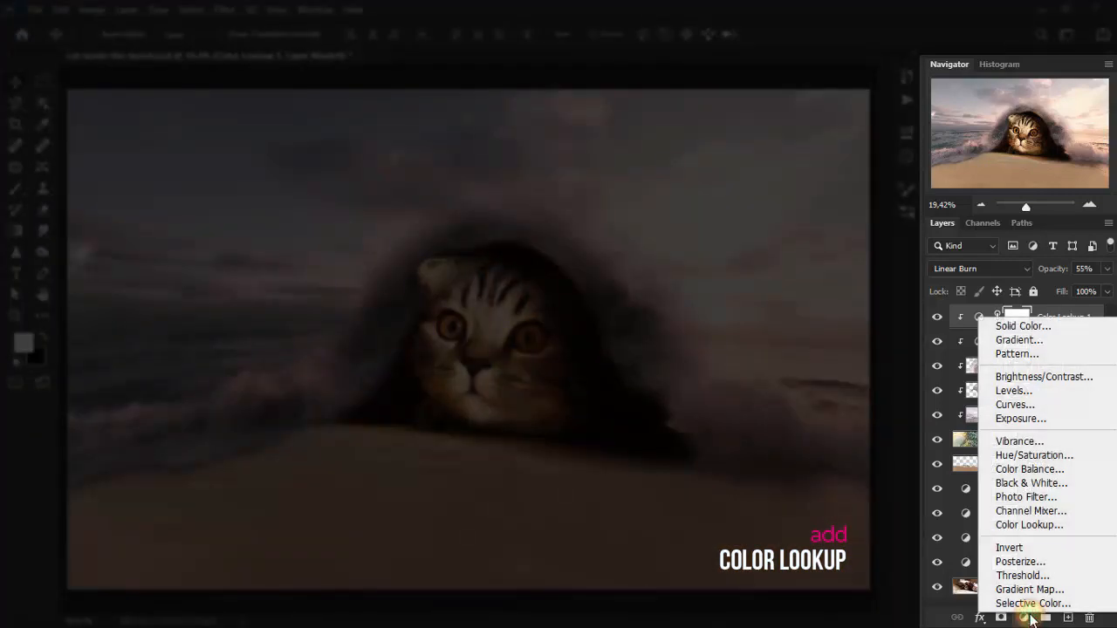
left_click(1030, 525)
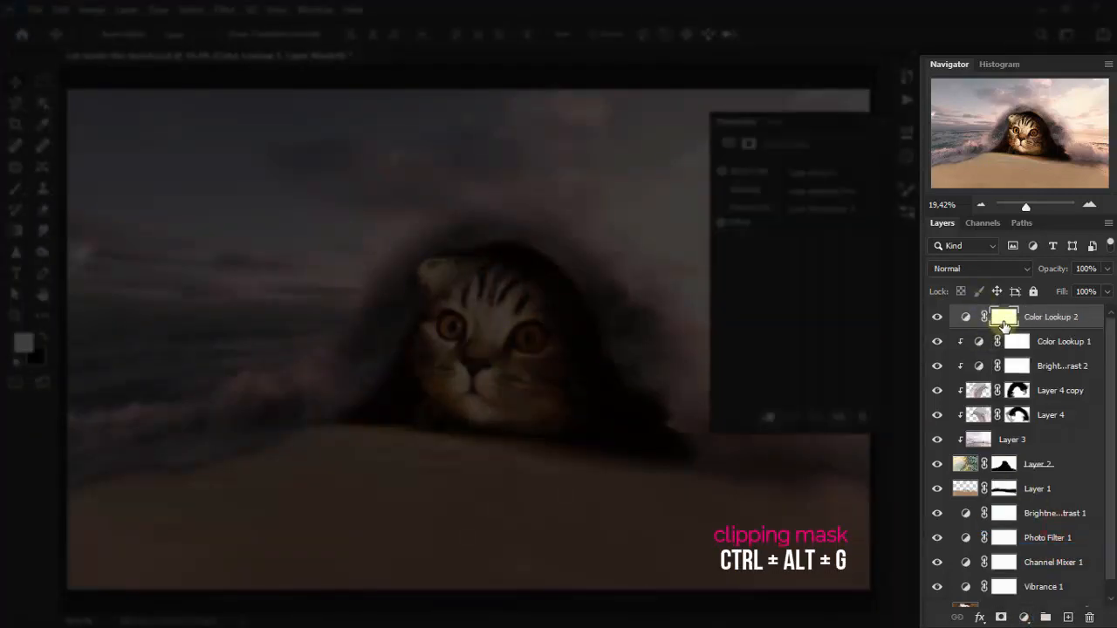
key("ctrl+alt+g")
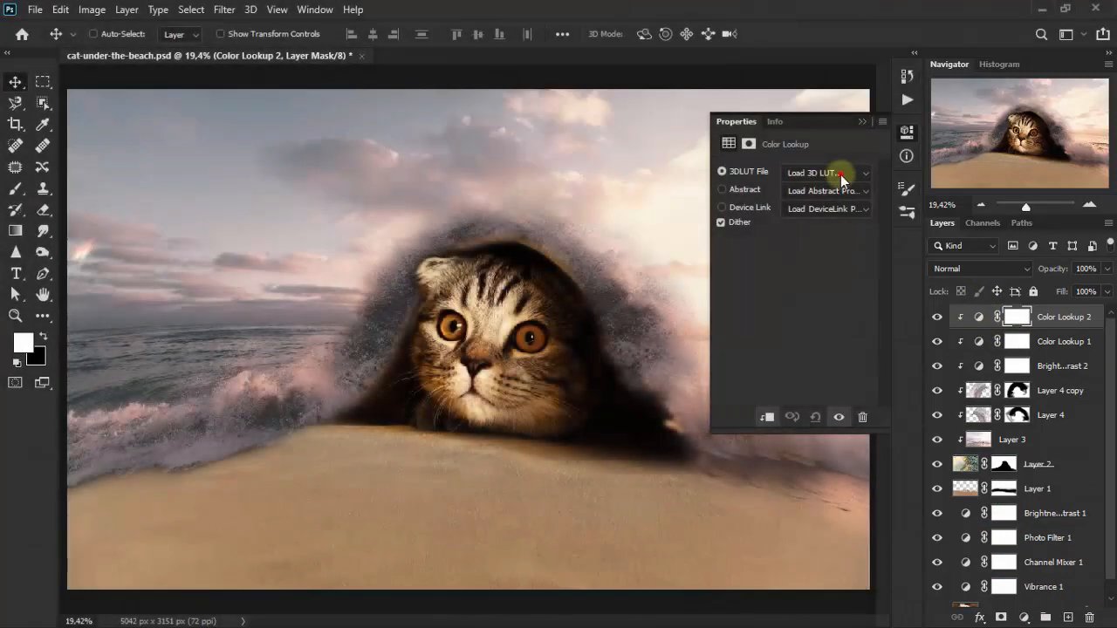
left_click(841, 175)
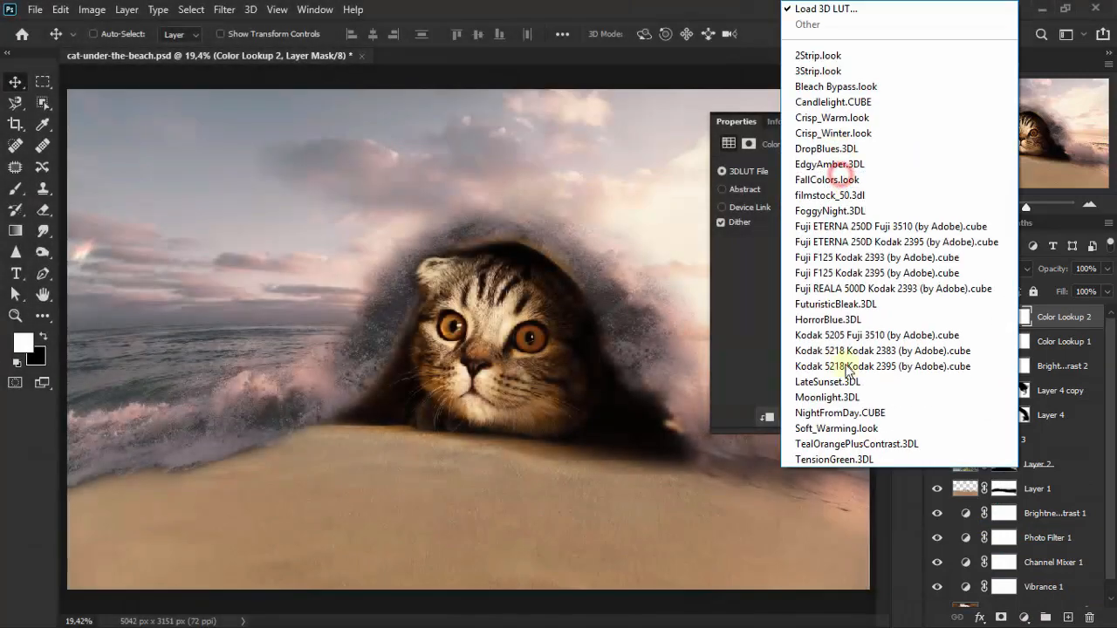
left_click(941, 445)
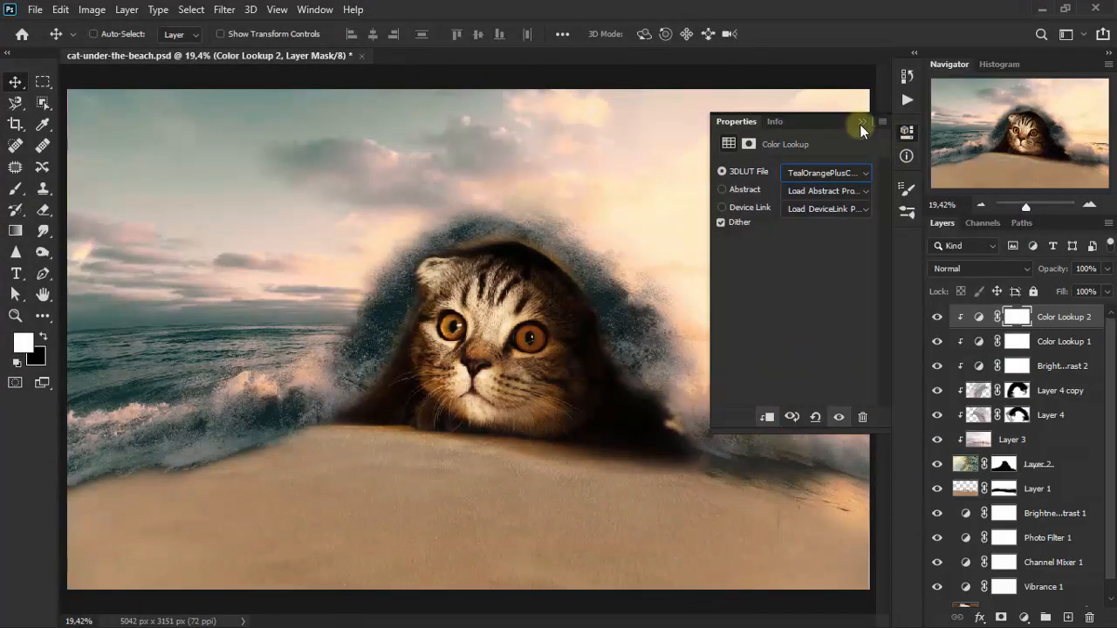
left_click(860, 124)
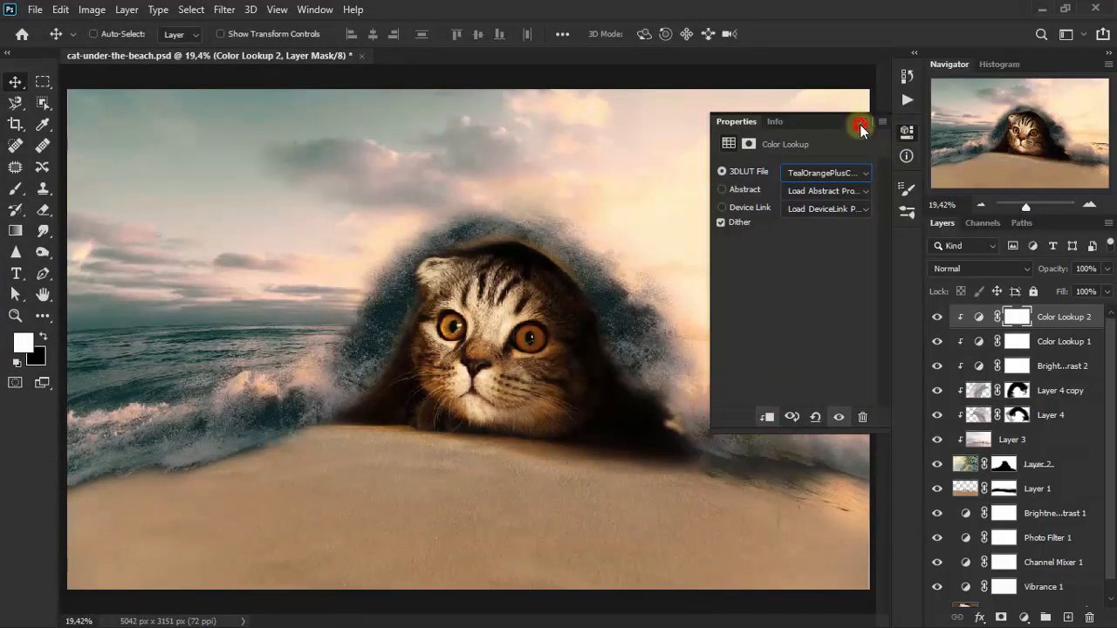
Set the Color Lookup 2 layer's blend mode to Color and toggle its visibility to compare.
left_click(948, 273)
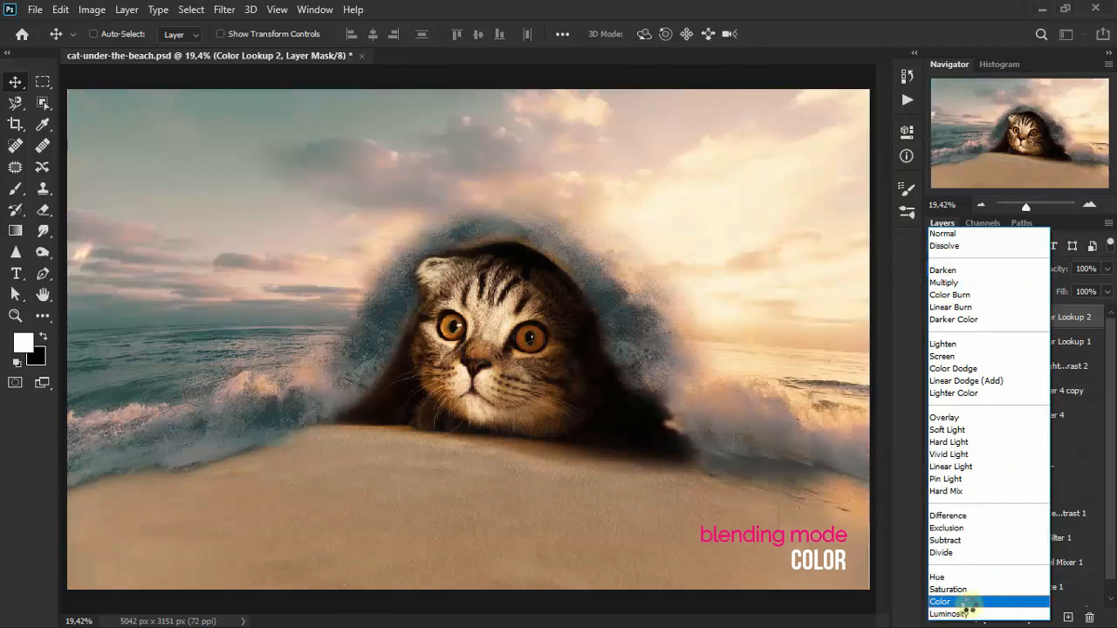
left_click(970, 611)
left_click(937, 318)
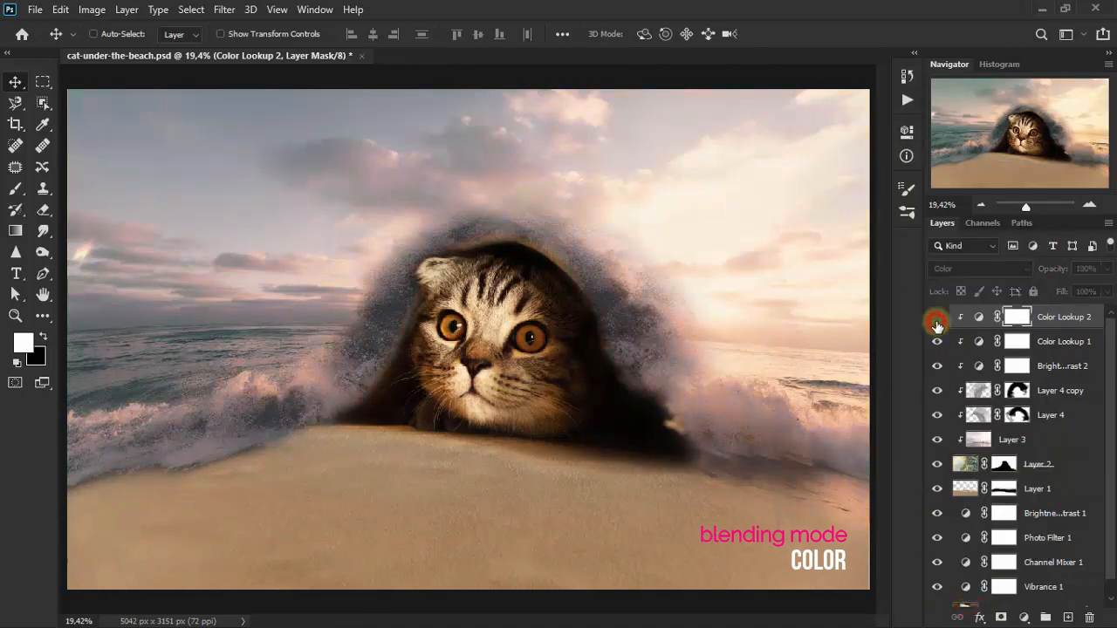
left_click(937, 317)
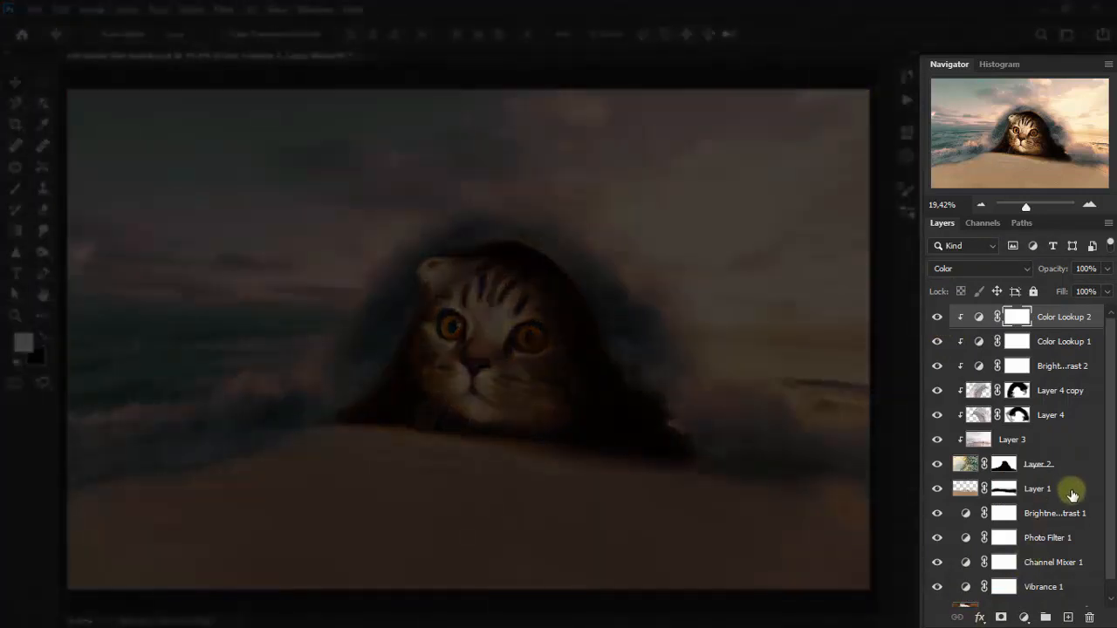
Group the layers from Color Lookup 2 down to Layer 1 and name the group beach.
left_click(1072, 495, "shift")
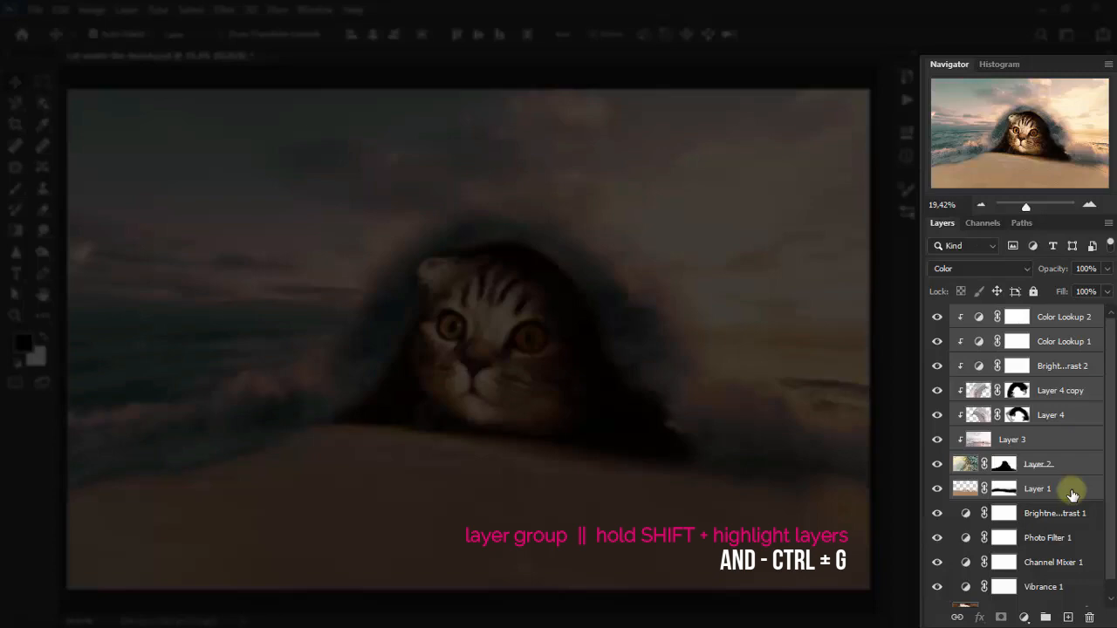
key("ctrl+g")
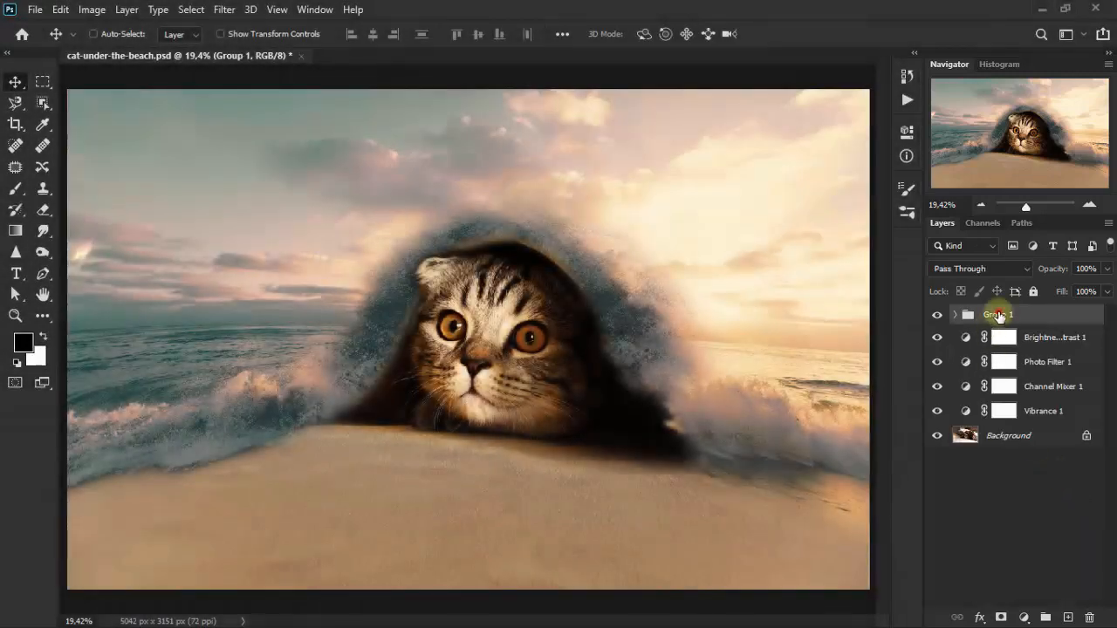
double_click(998, 314)
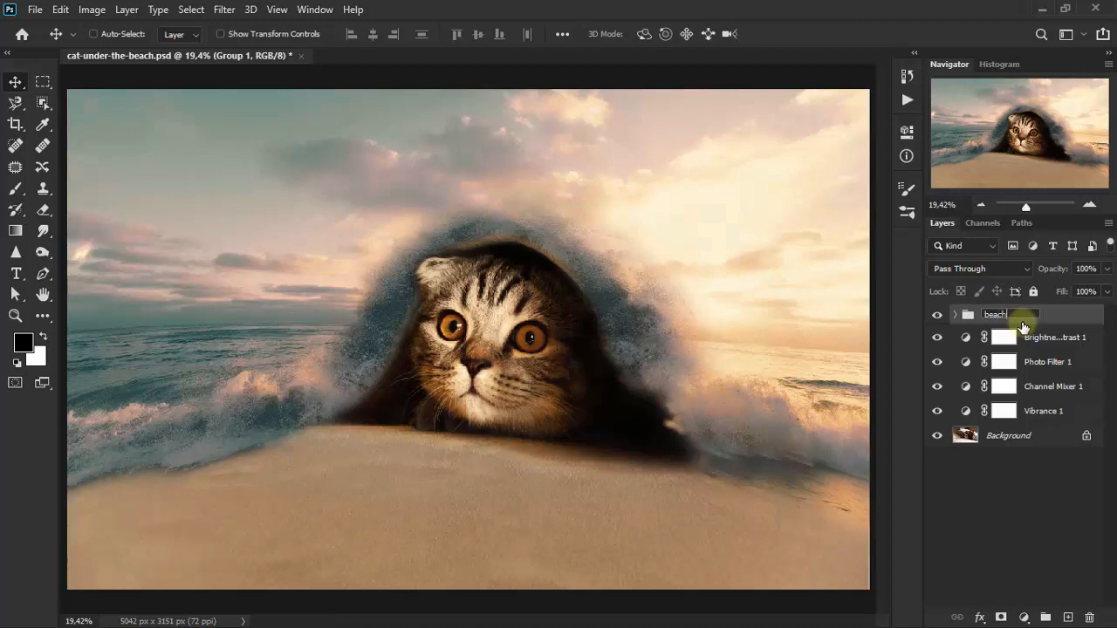
key("Return")
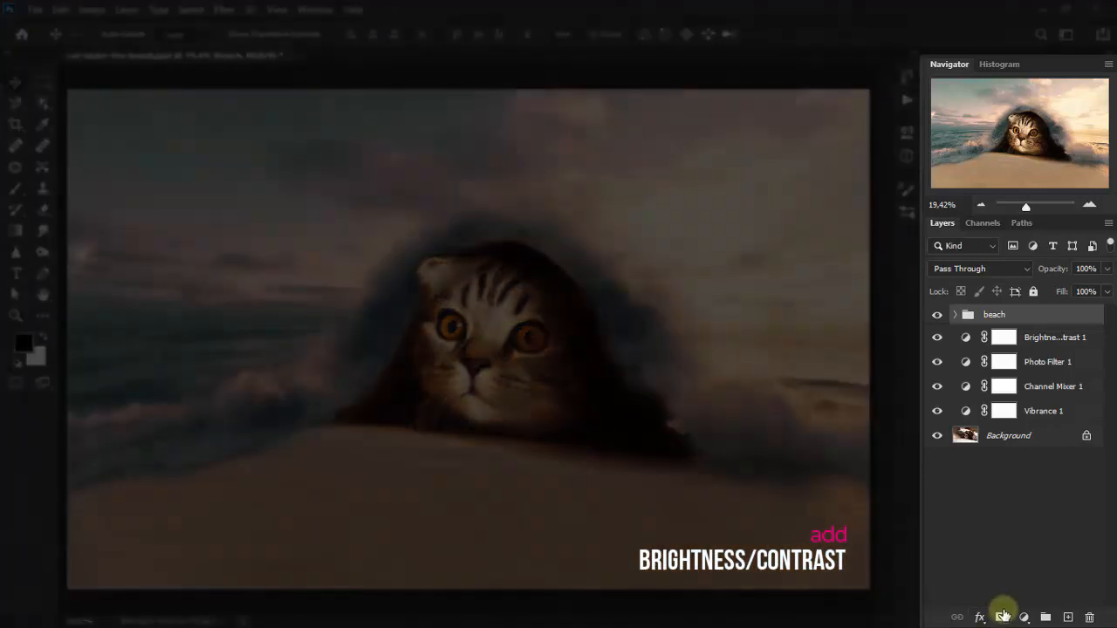
Add a Brightness/Contrast adjustment layer clipped to the beach group with contrast 57, toggling its visibility to compare.
left_click(1023, 617)
left_click(1058, 378)
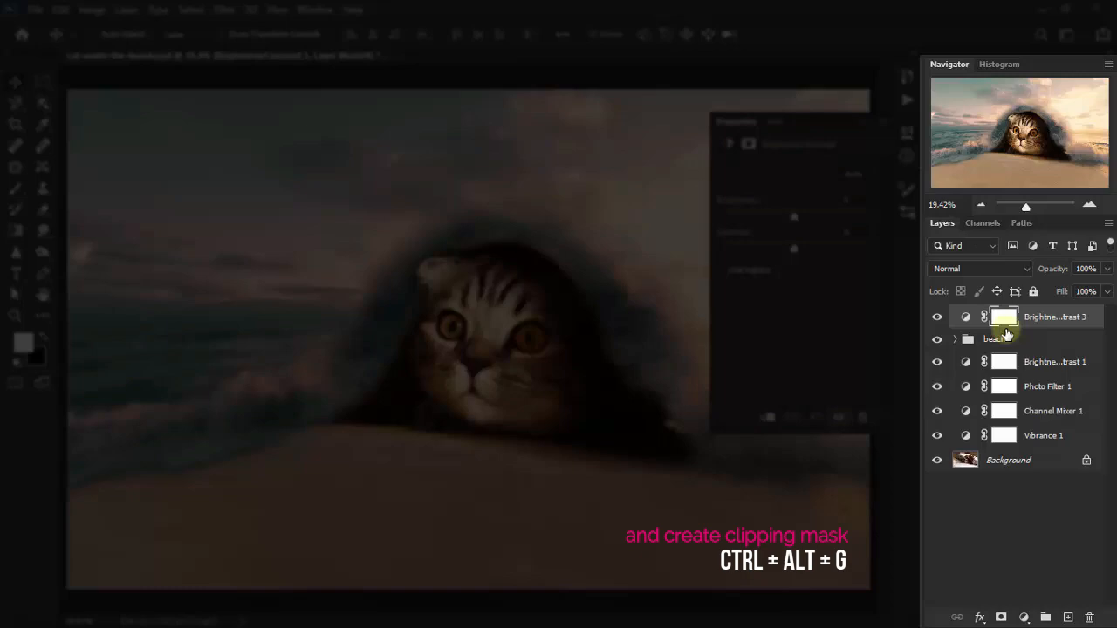
key("ctrl+alt+g")
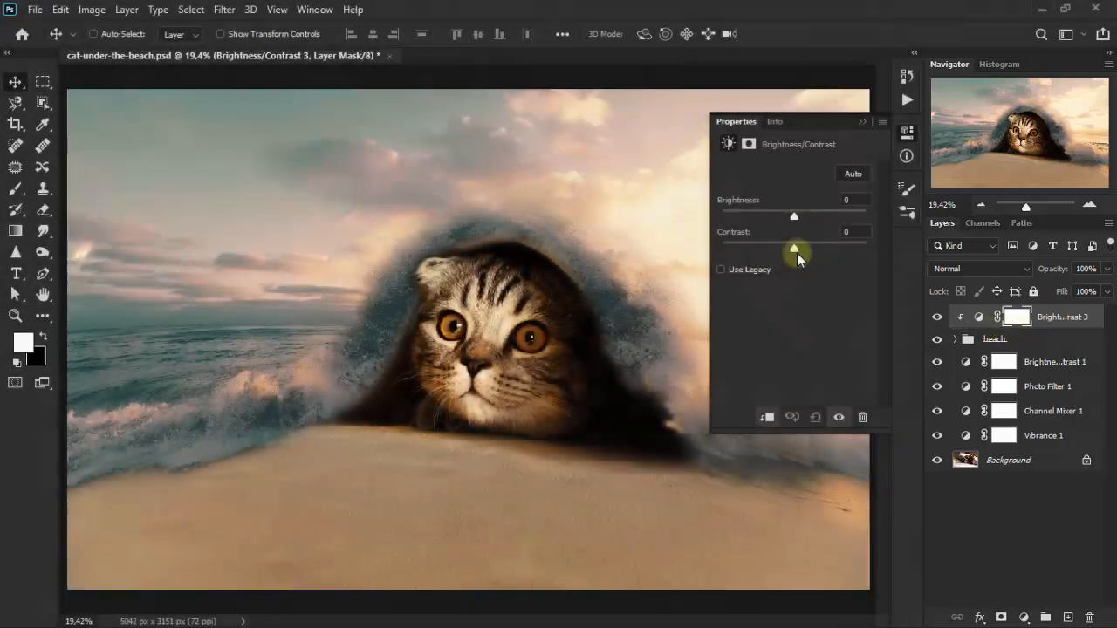
left_click_drag(812, 247, 813, 247)
left_click(855, 233)
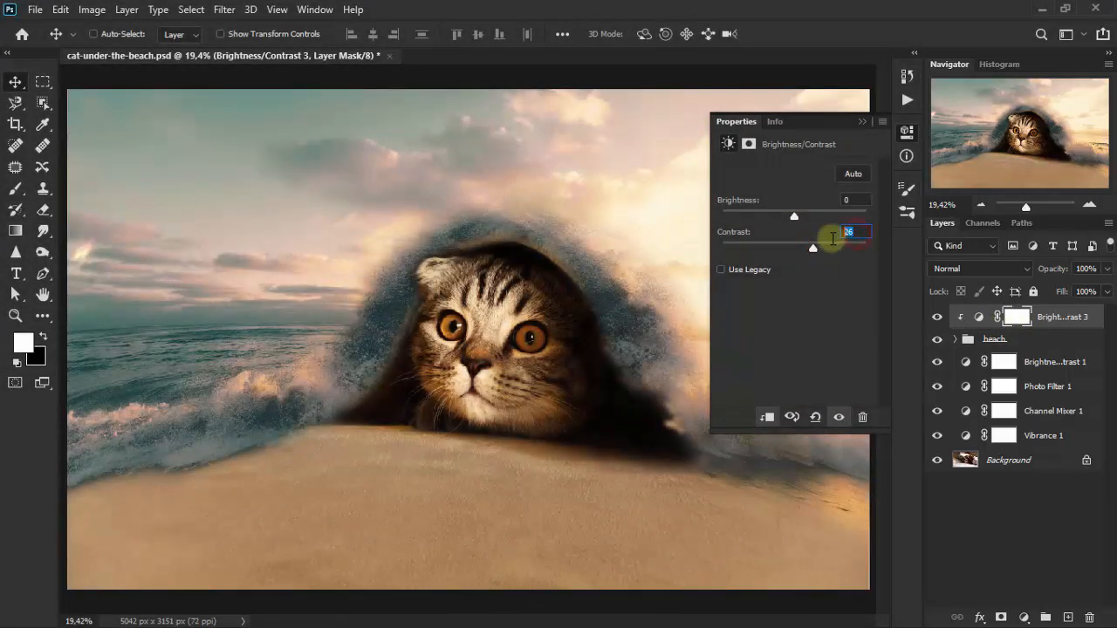
type("57")
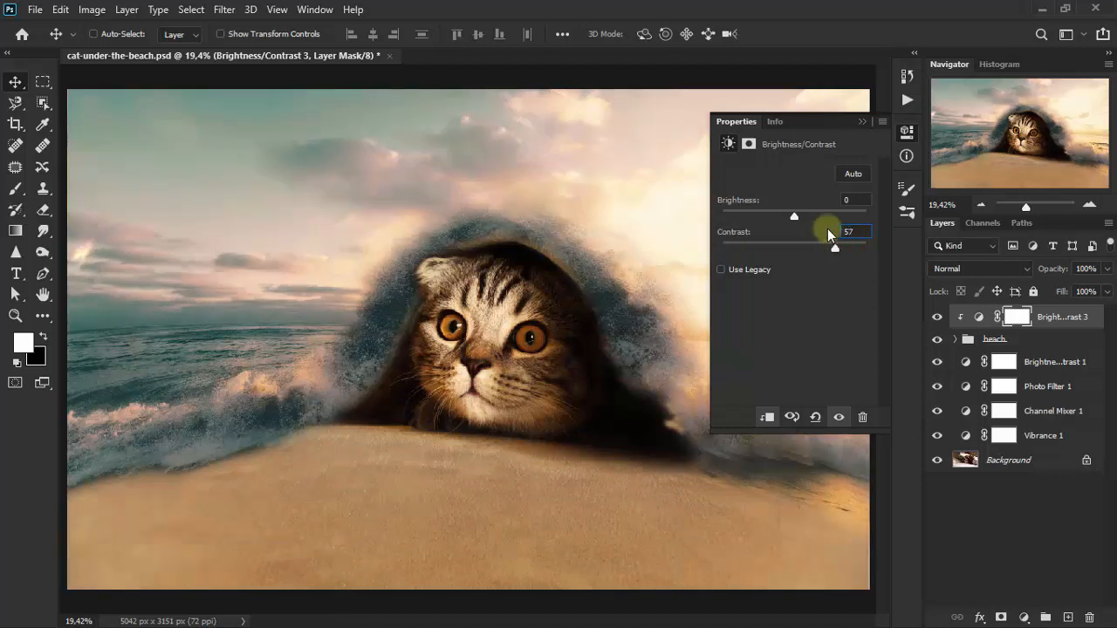
left_click(862, 123)
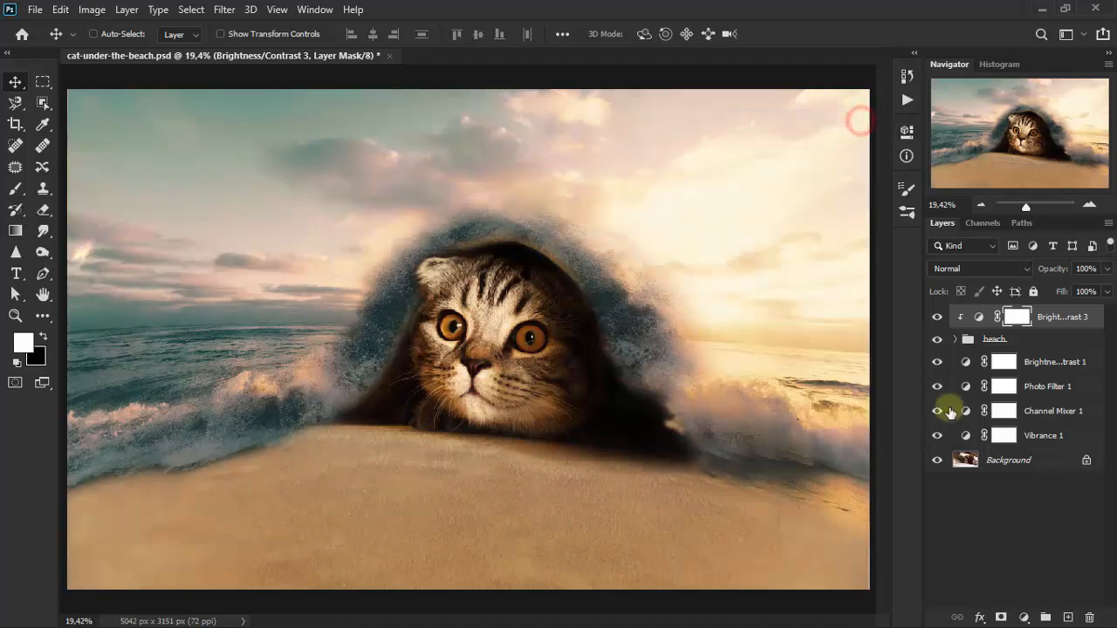
left_click(937, 318)
left_click(937, 318)
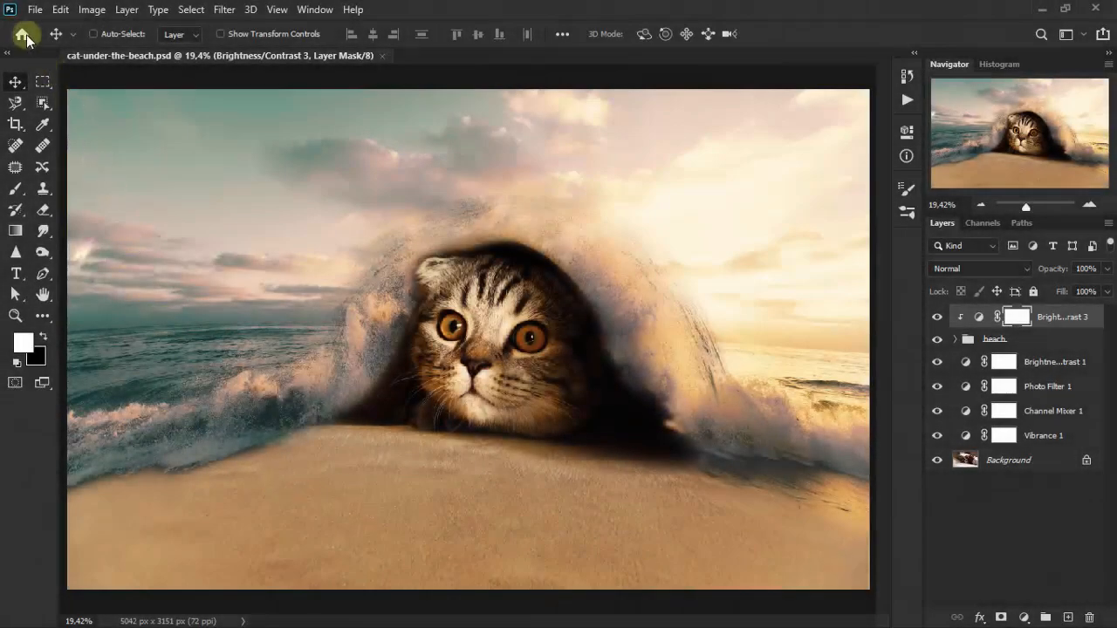
Open wanita-berbaju-kuning.png, copy the woman into cat-under-the-beach.psd as a new top layer, and close the source image.
left_click(26, 35)
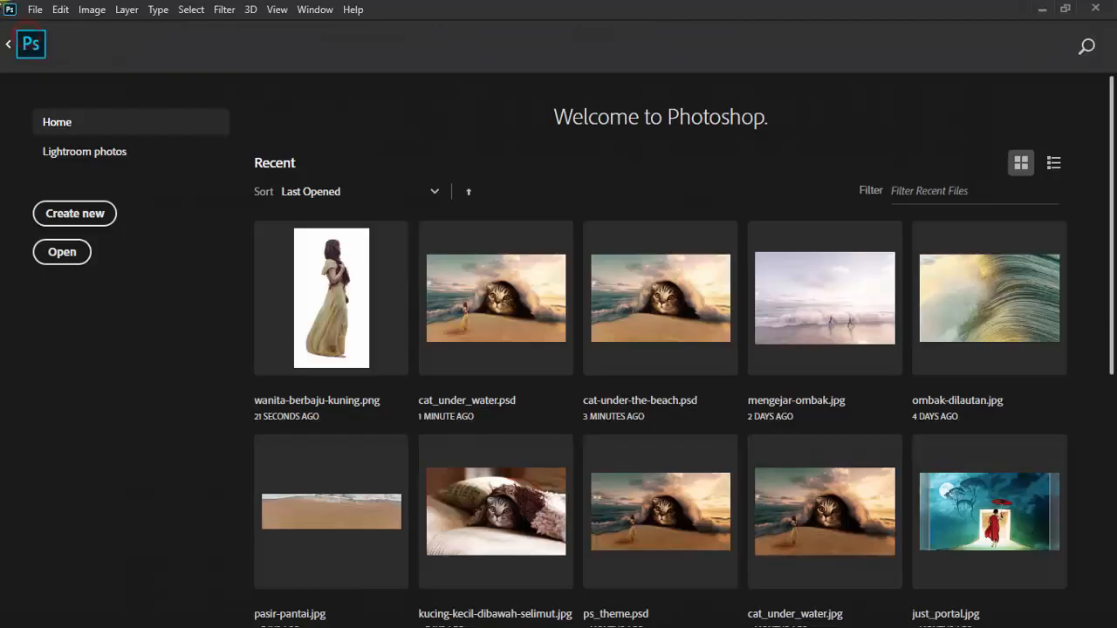
left_click(346, 318)
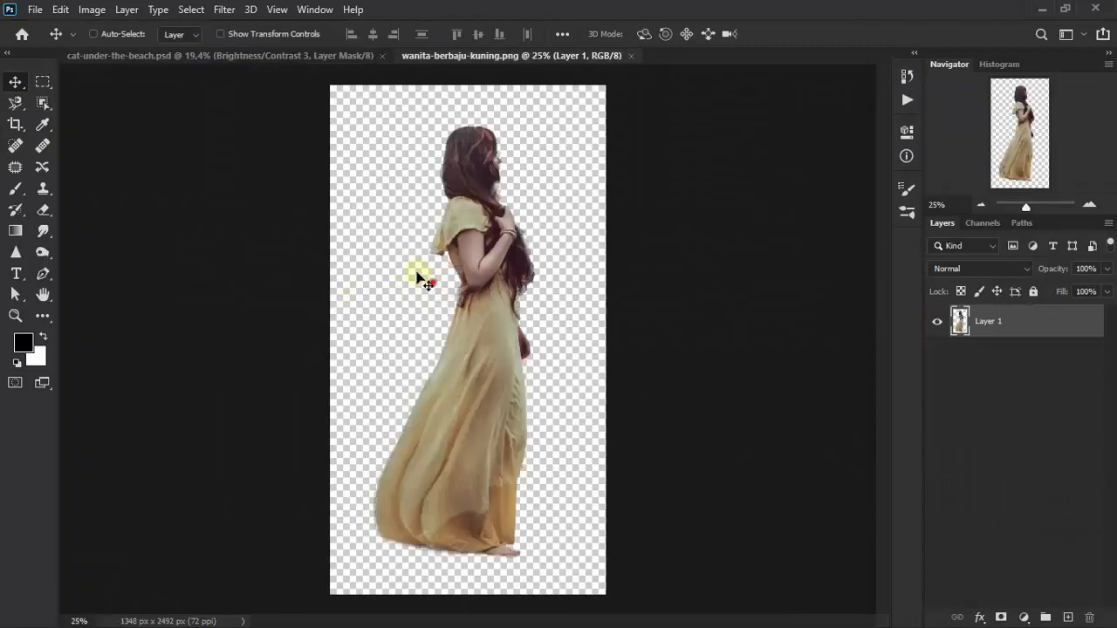
left_click_drag(426, 281, 247, 65)
left_click_drag(301, 196, 329, 270)
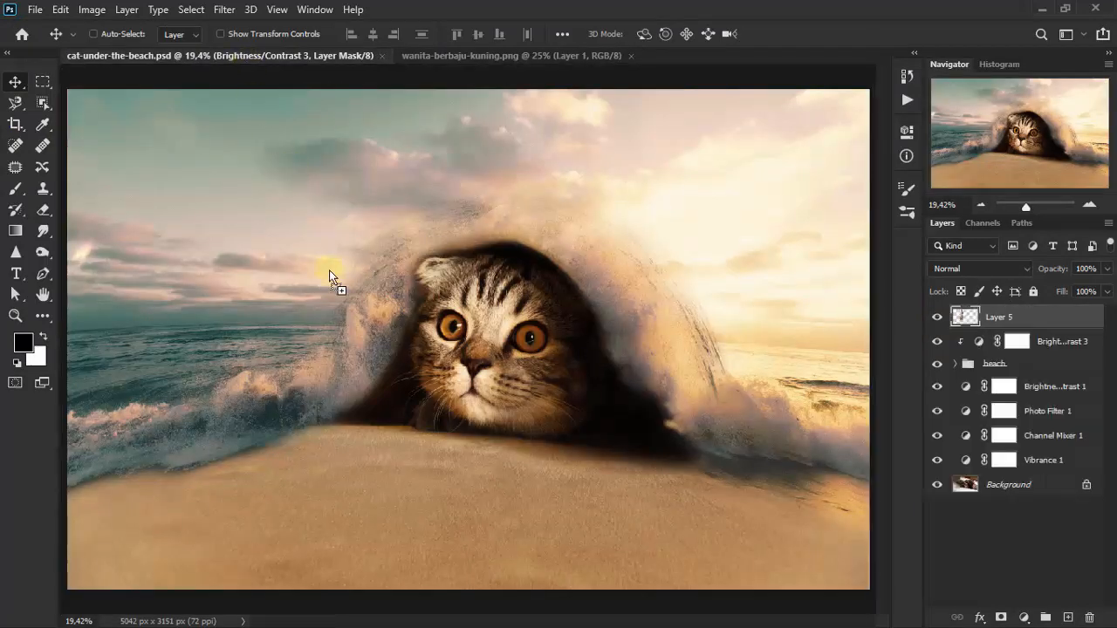
left_click(460, 56)
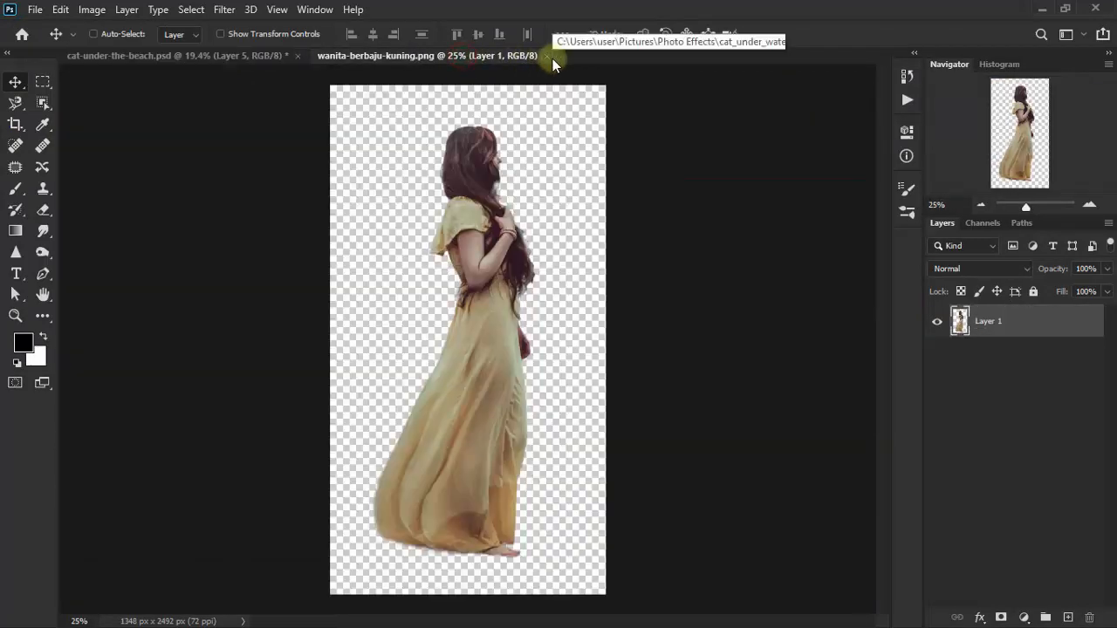
left_click(546, 55)
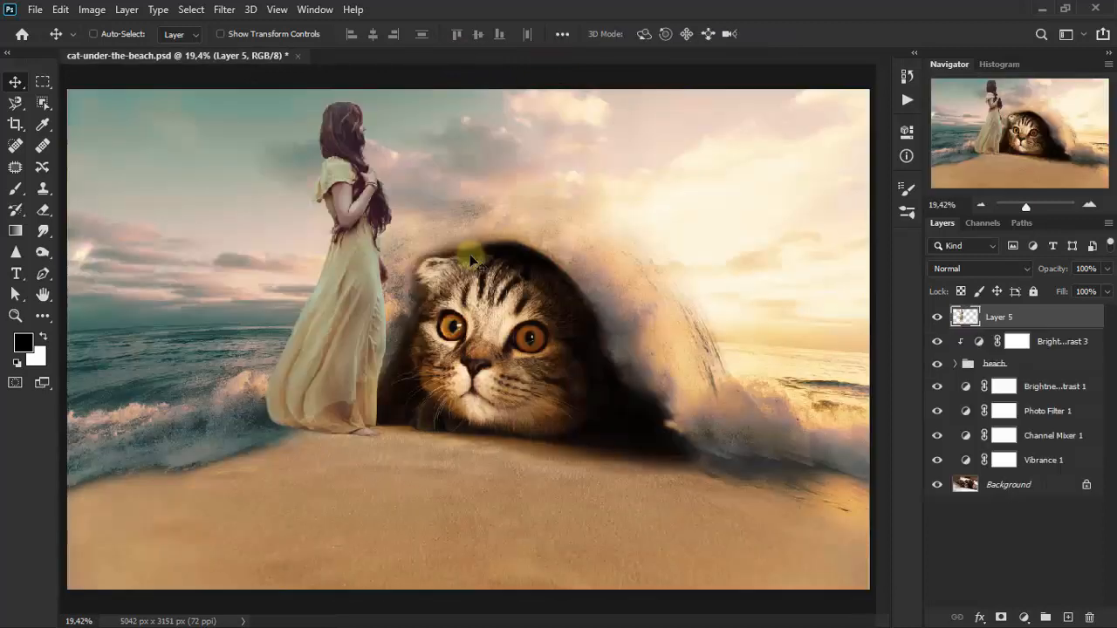
Scale the woman down proportionally to about 45.7% and stand her on the sand to the left of the cat.
key("ctrl+t")
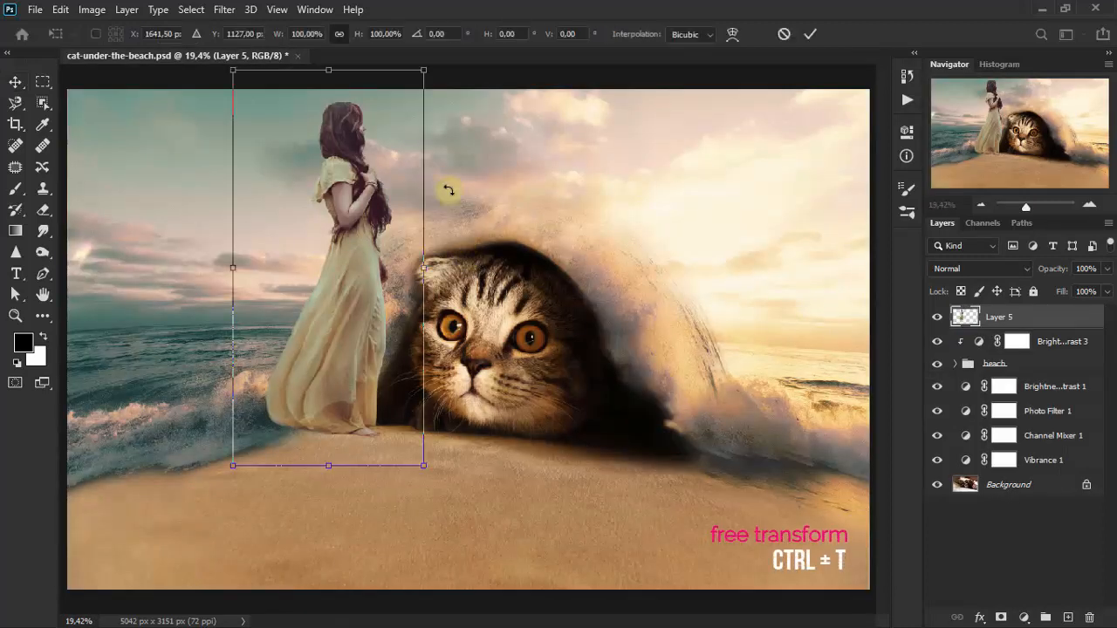
left_click_drag(425, 69, 256, 269)
left_click_drag(268, 403, 254, 458)
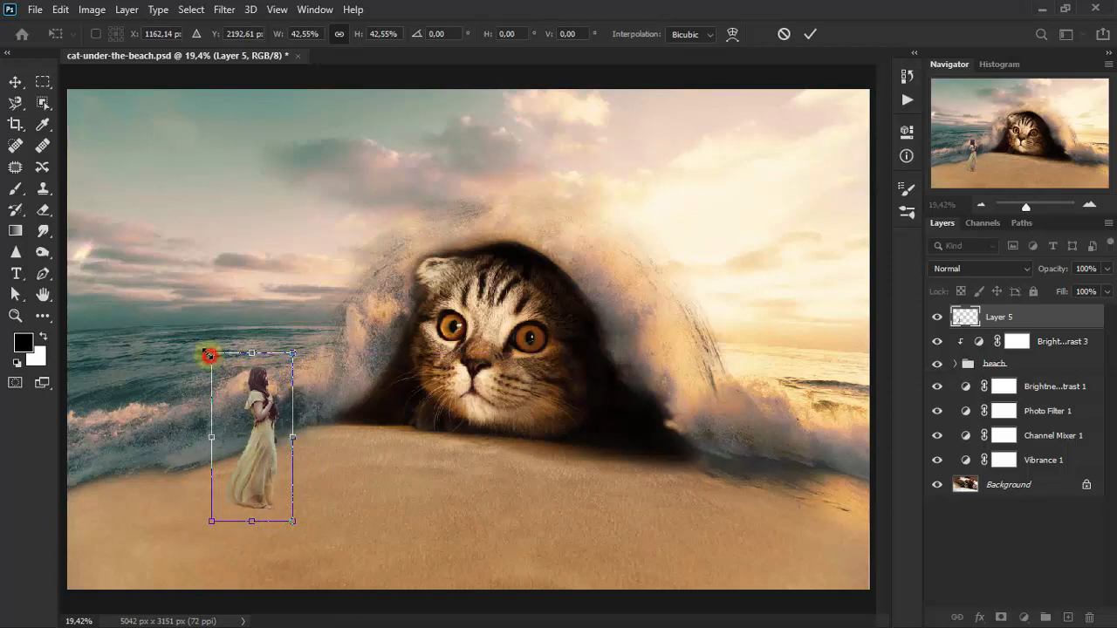
left_click_drag(209, 355, 204, 342)
left_click_drag(257, 439, 259, 445)
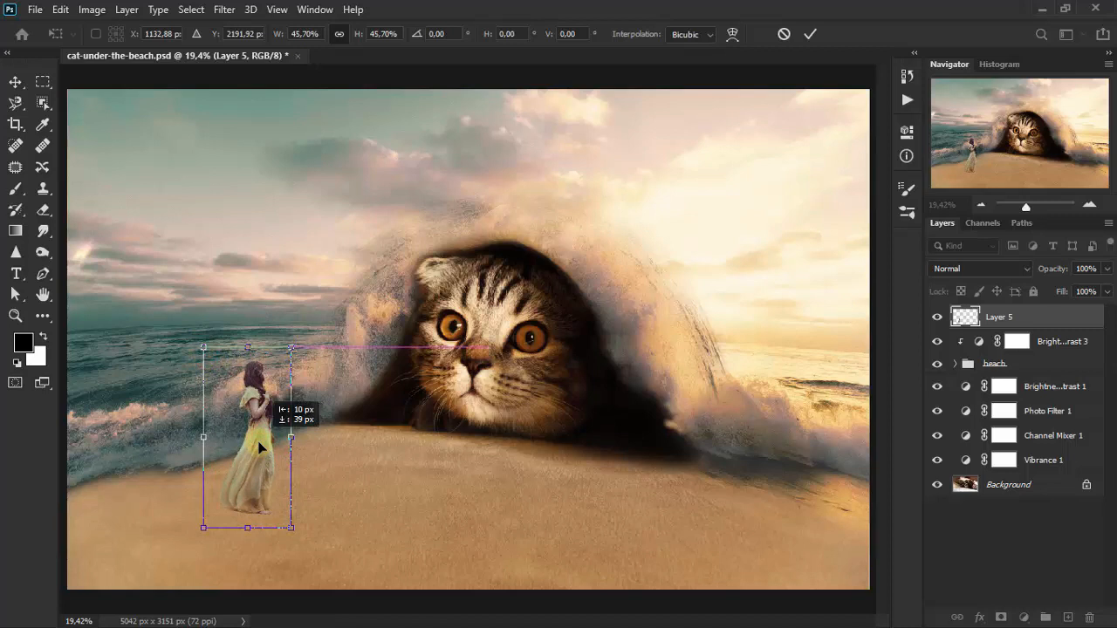
left_click_drag(259, 447, 260, 446)
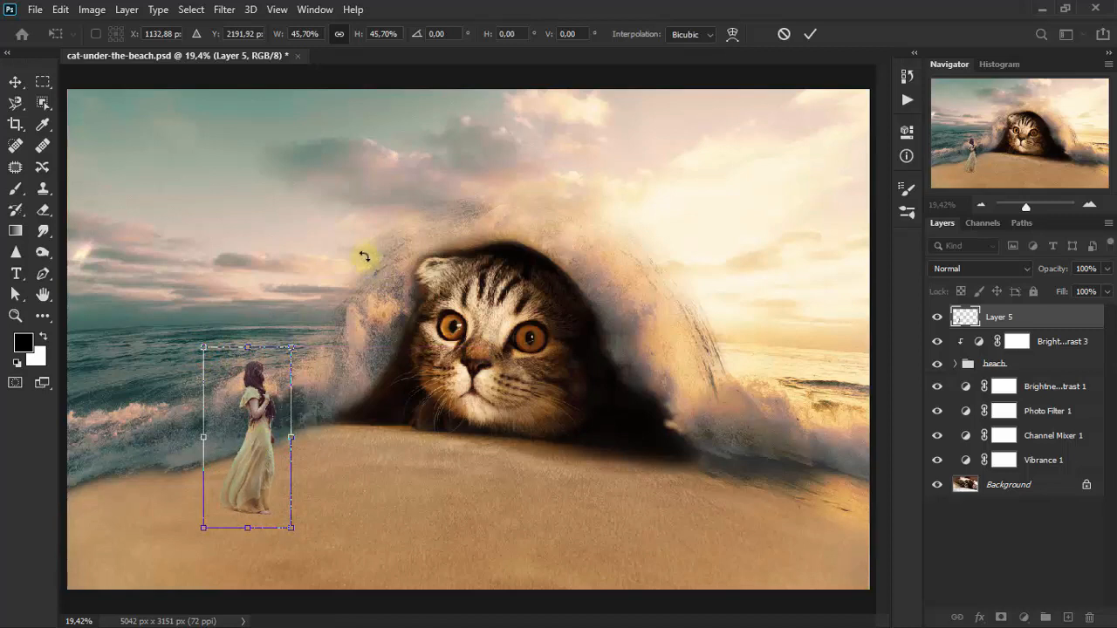
mouse_move(254, 450)
left_mouse_down()
mouse_move(223, 471)
mouse_move(256, 469)
mouse_move(251, 461)
left_mouse_up()
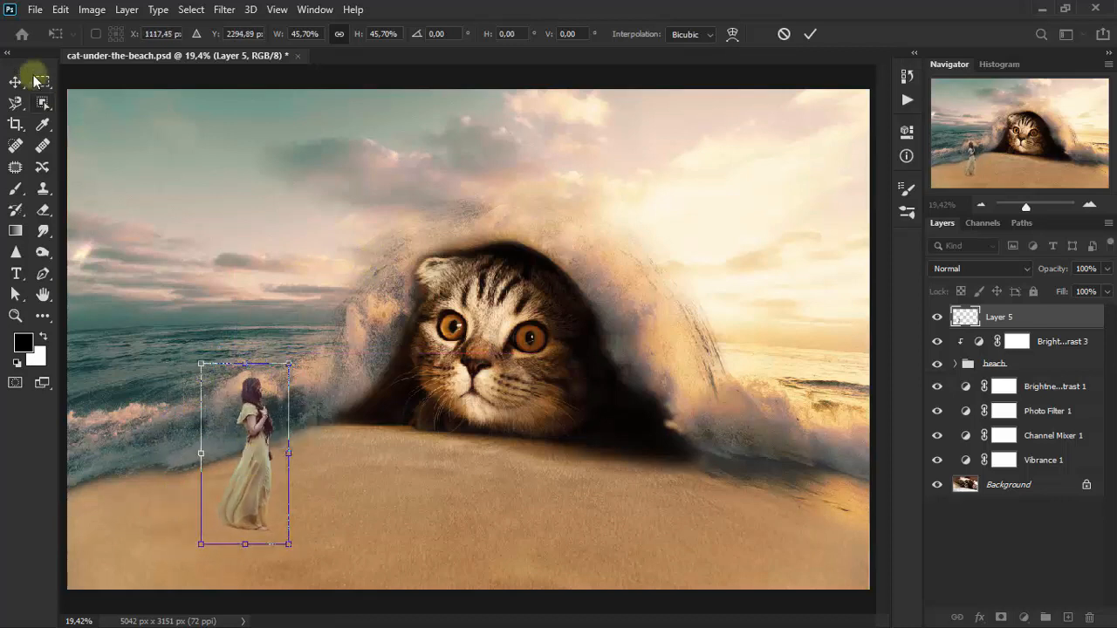
left_click(382, 464)
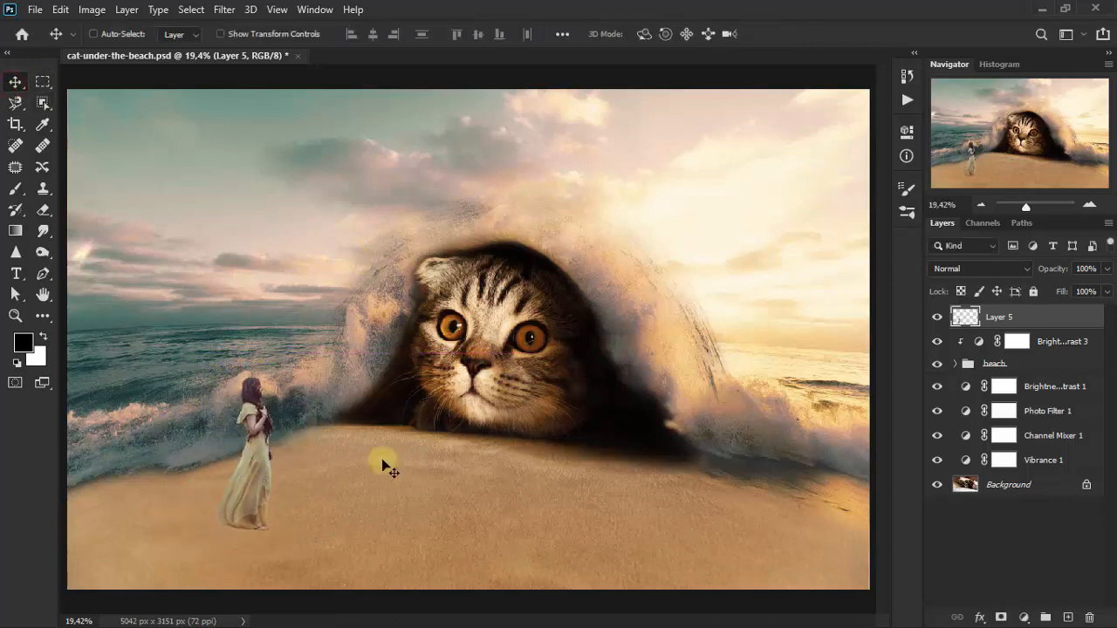
Move the woman slightly up and closer to the cat, and enlarge her proportionally to about 105%.
left_click_drag(258, 462, 287, 443)
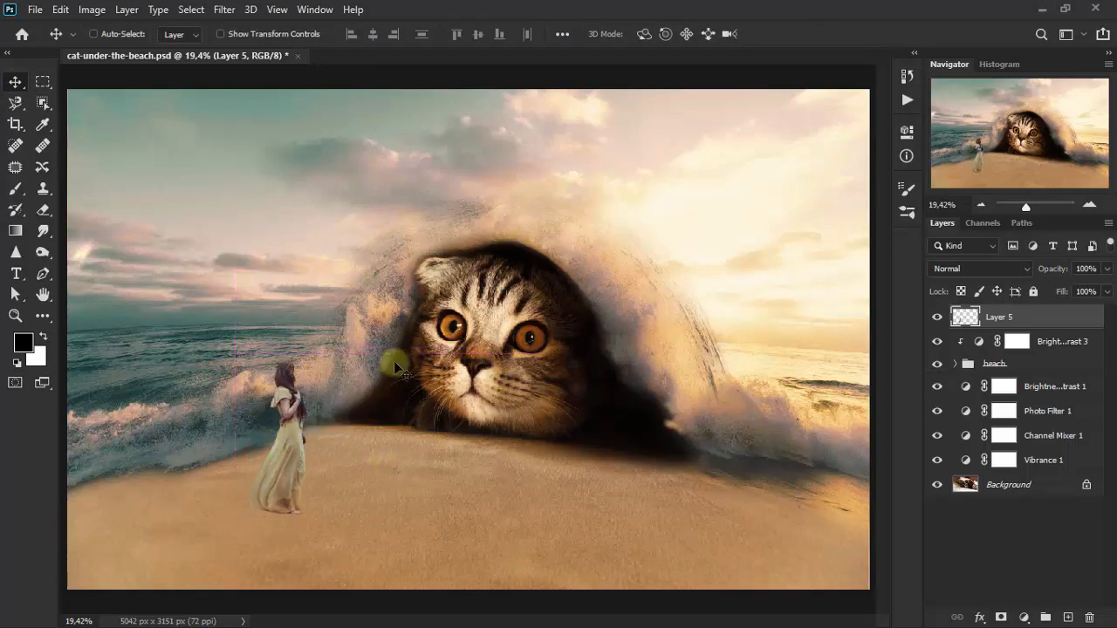
key("ctrl+t")
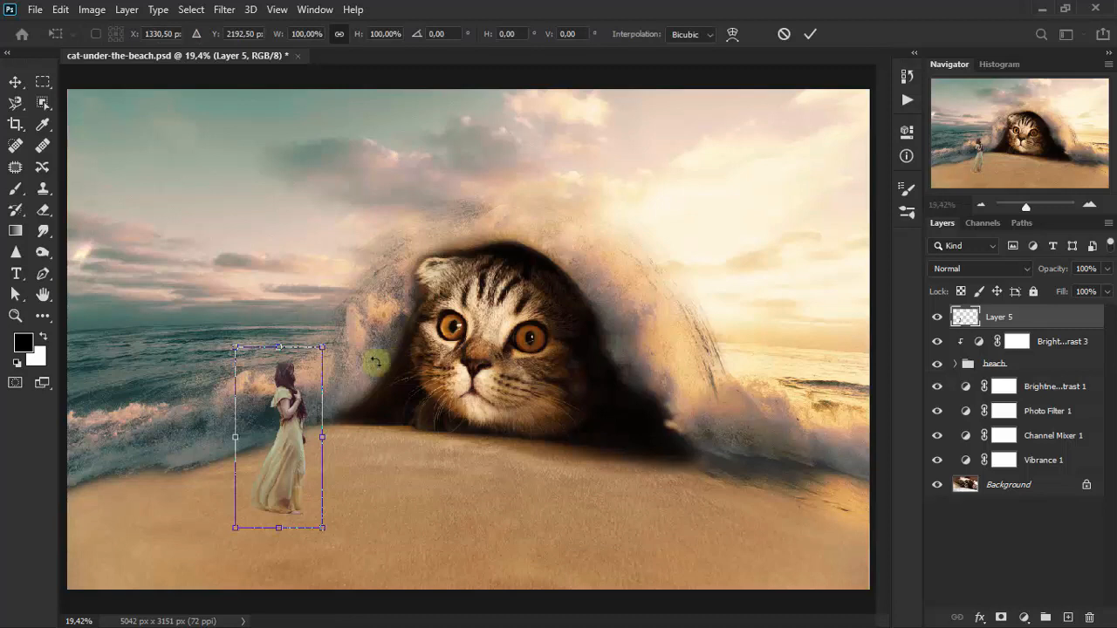
mouse_move(324, 346)
left_mouse_down()
mouse_move(348, 332)
mouse_move(328, 339)
left_mouse_up()
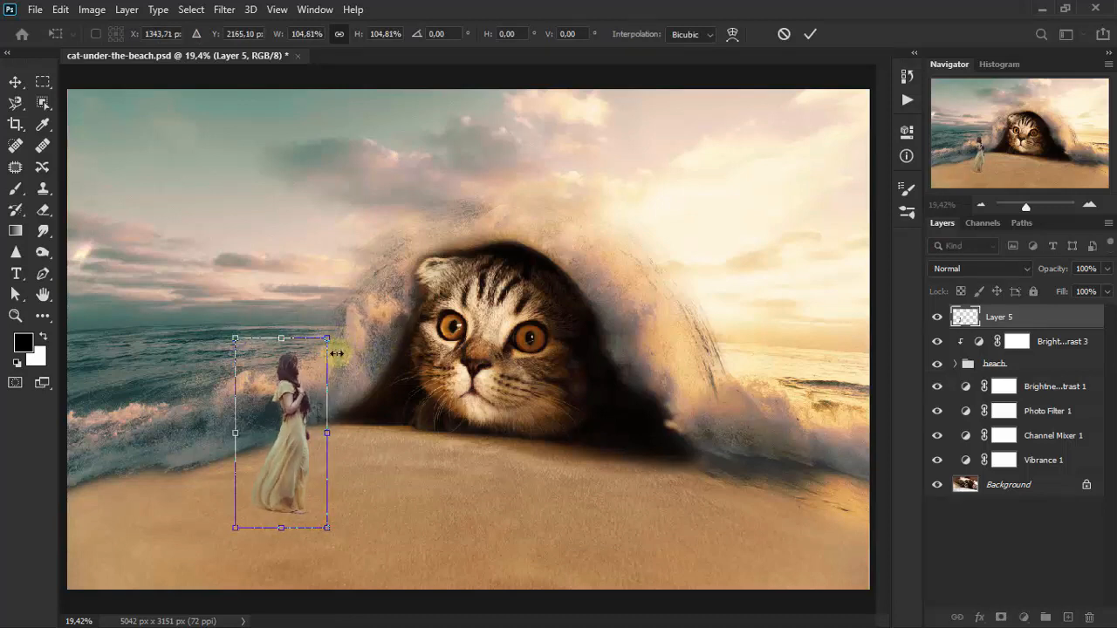
left_click(14, 88)
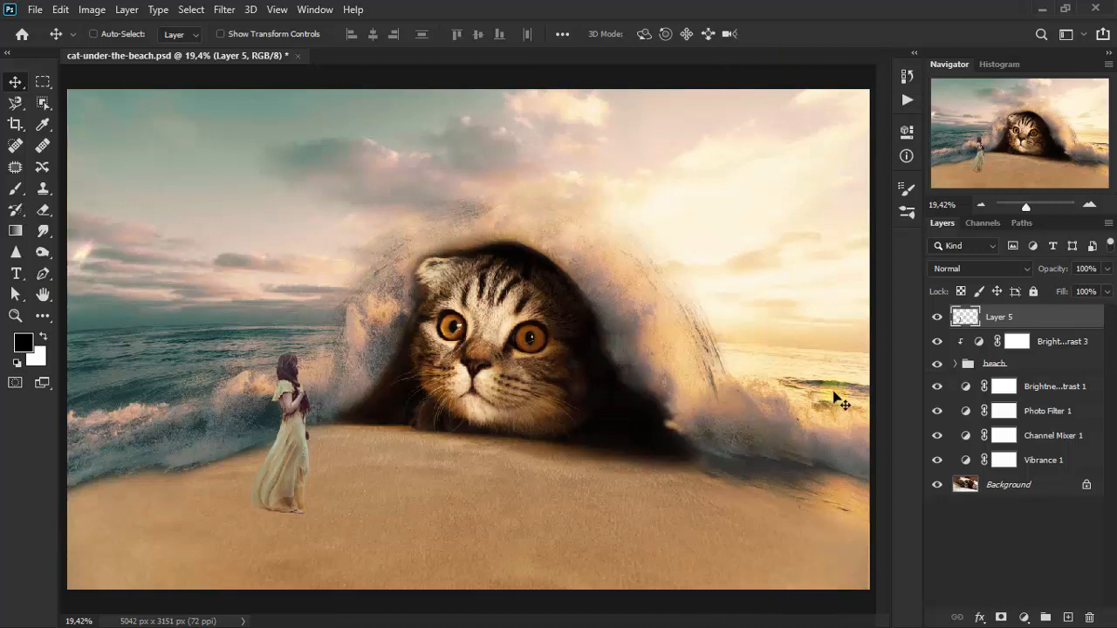
Rename the woman's layer as women in yellow and toggle its visibility to compare.
double_click(997, 317)
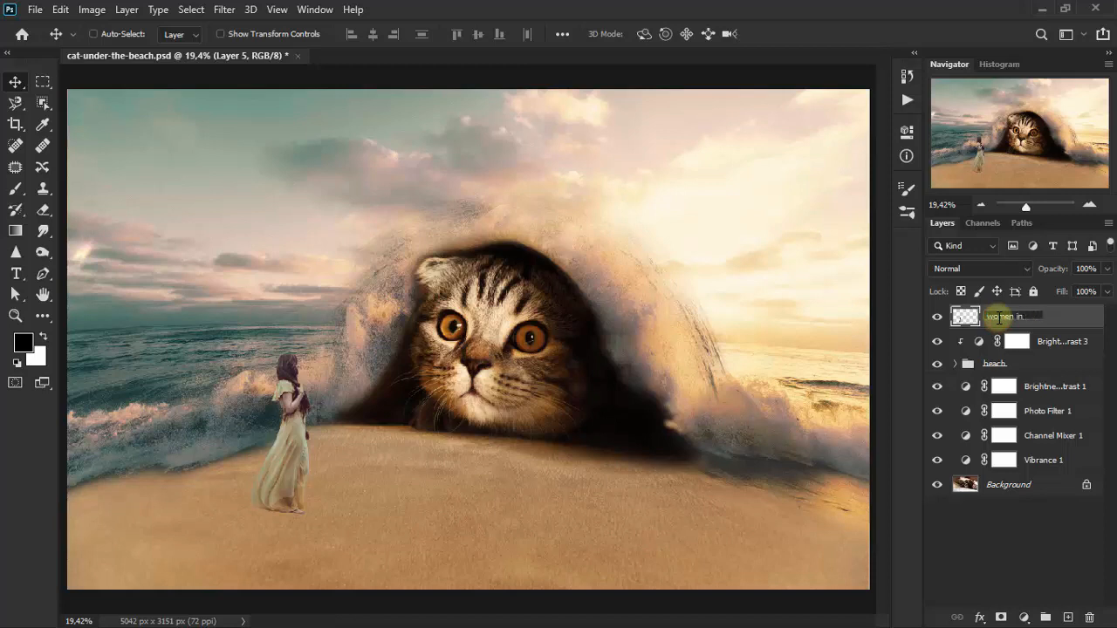
left_click(1064, 317)
left_click(939, 319)
left_click(940, 319)
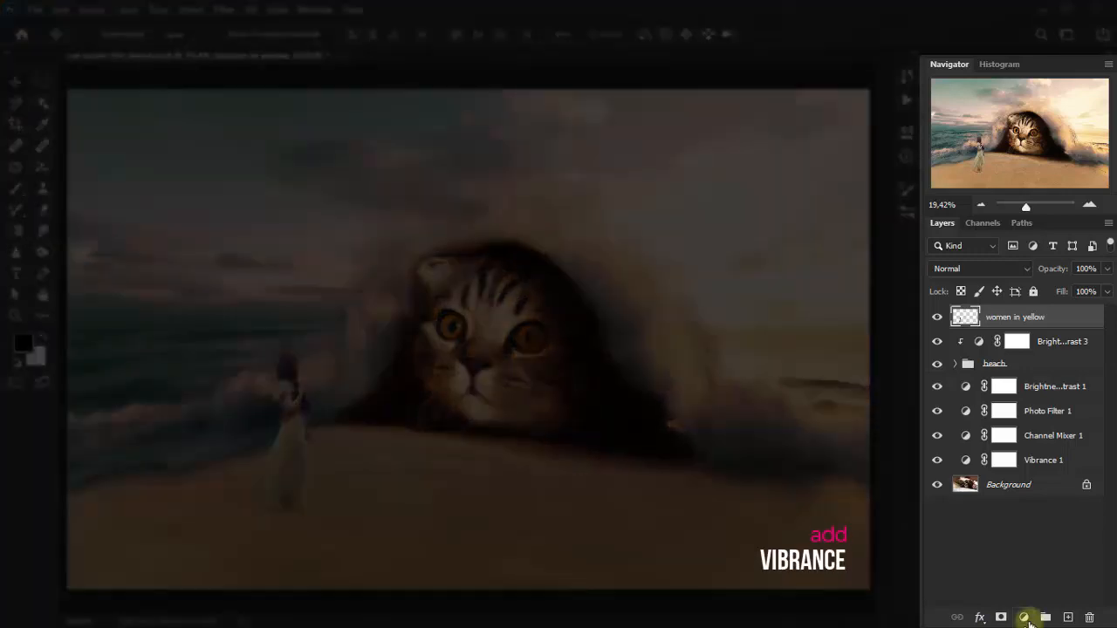
Add a Vibrance adjustment layer clipped to the women in yellow layer, with vibrance -22 and saturation +47.
left_click(1025, 617)
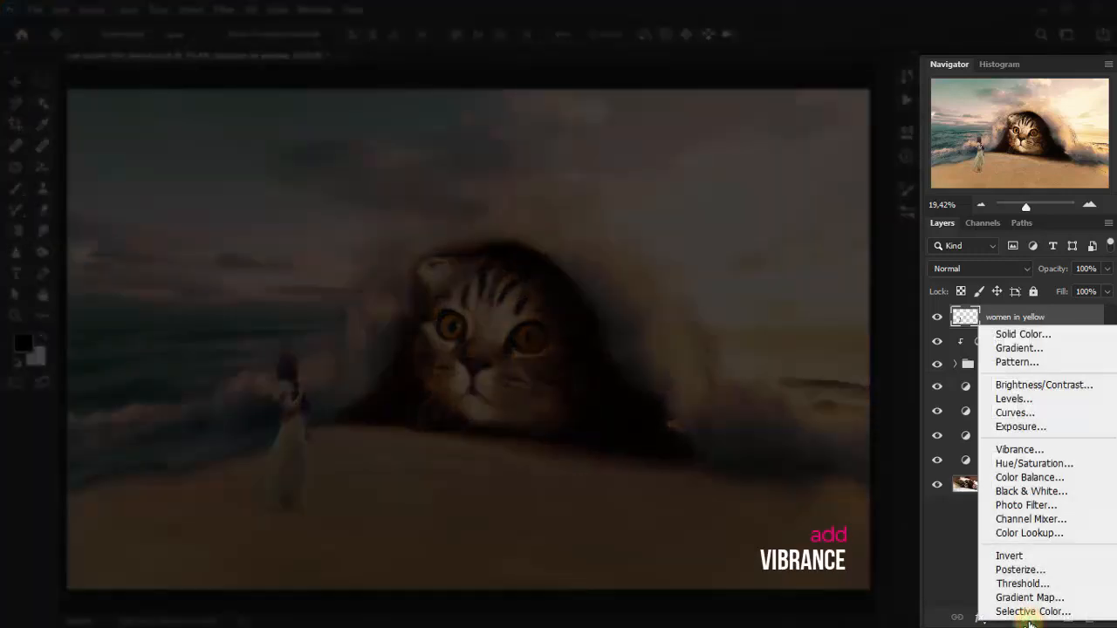
left_click(1055, 449)
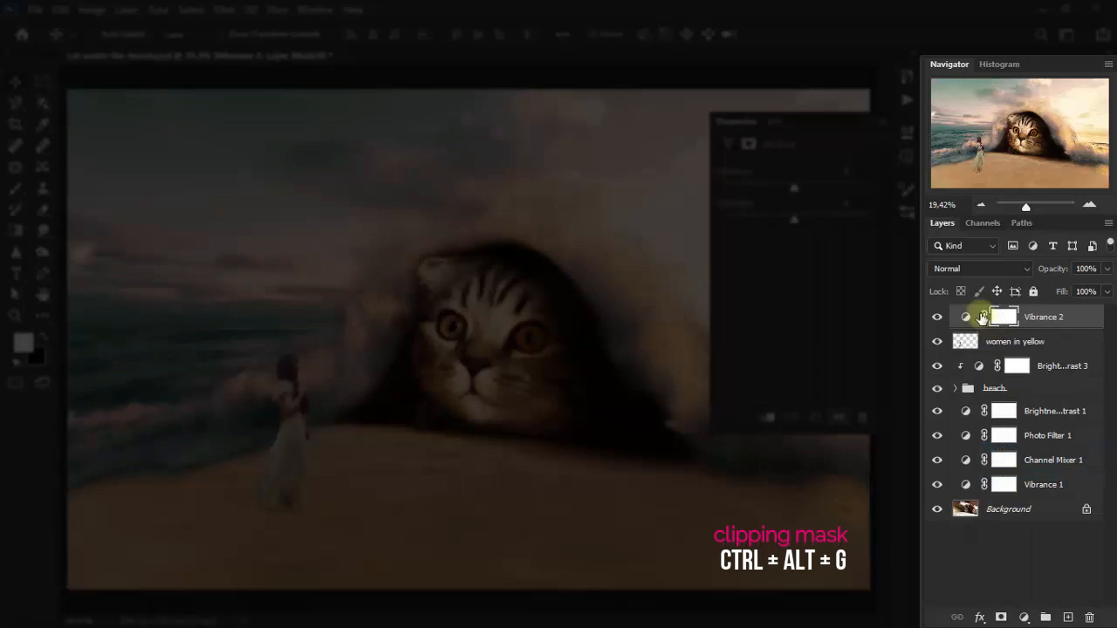
key("ctrl+alt+g")
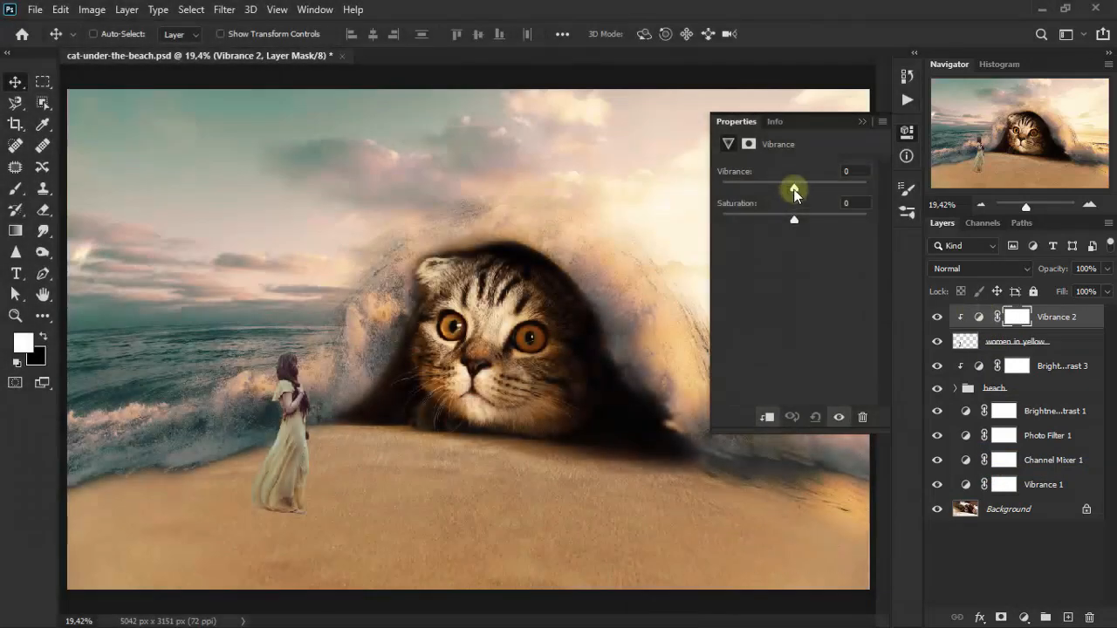
left_click_drag(795, 191, 777, 189)
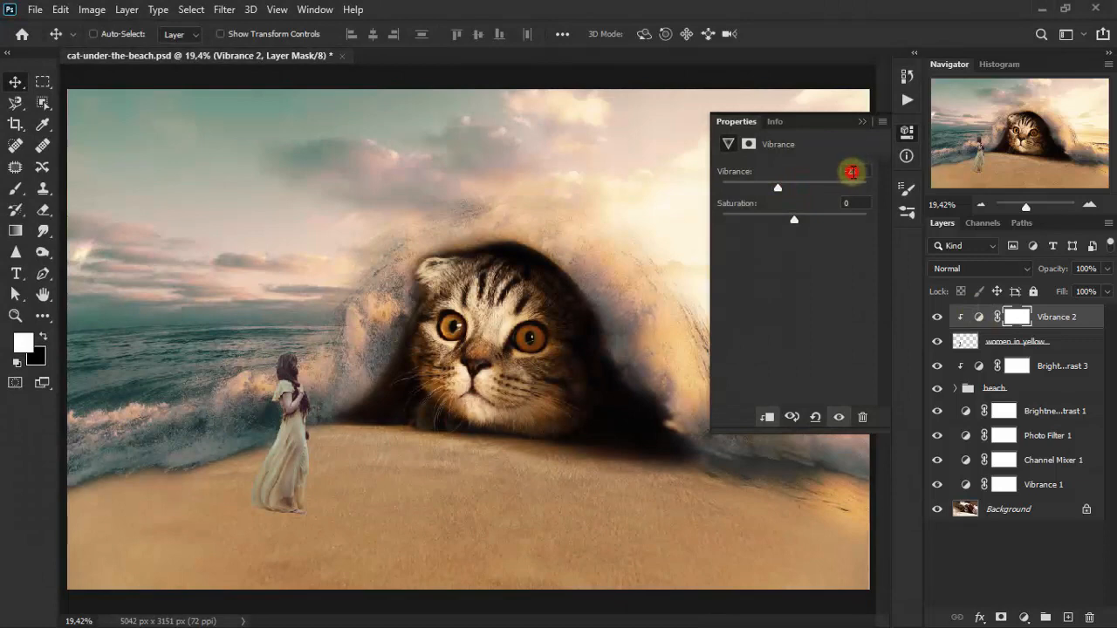
left_click(851, 172)
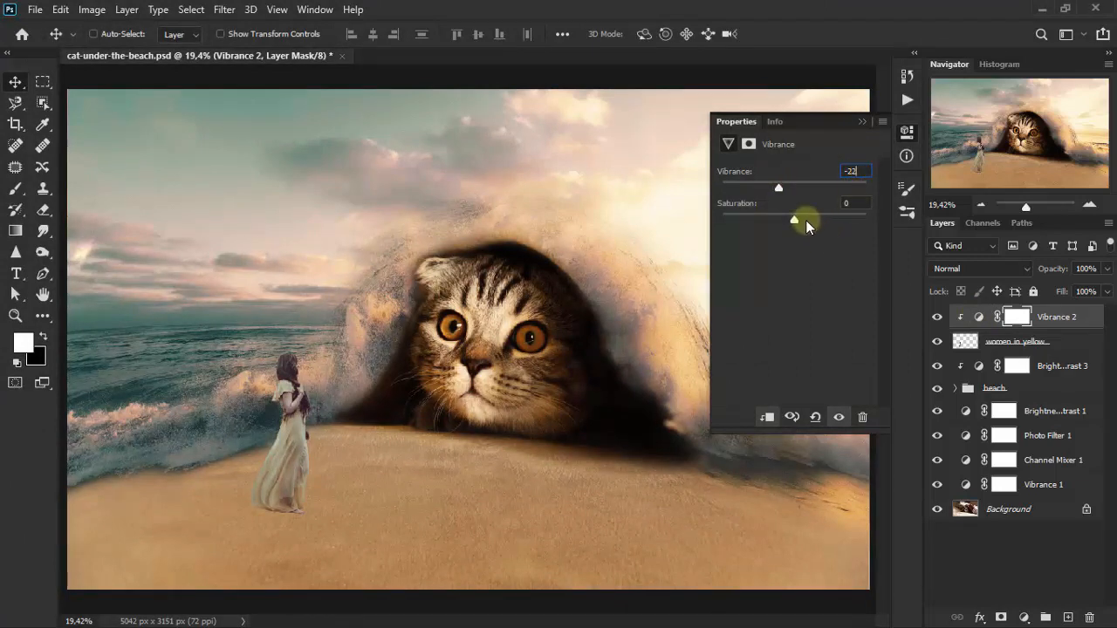
left_click_drag(793, 223, 810, 212)
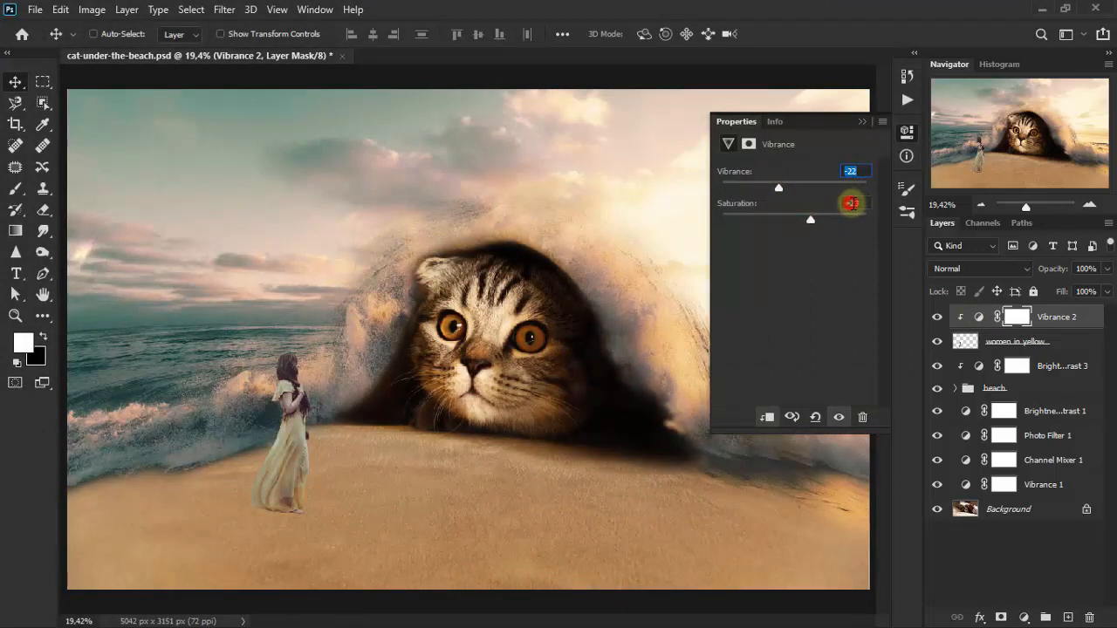
left_click(852, 202)
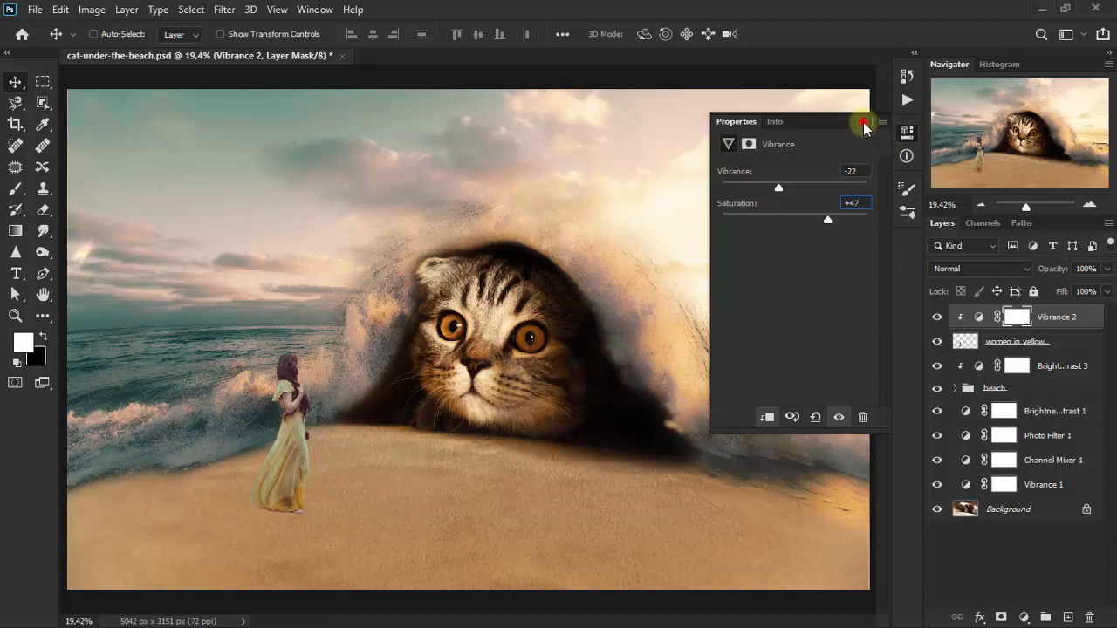
left_click(862, 123)
Set the Vibrance 2 layer's blend mode to Saturation and toggle its visibility to compare.
left_click(966, 273)
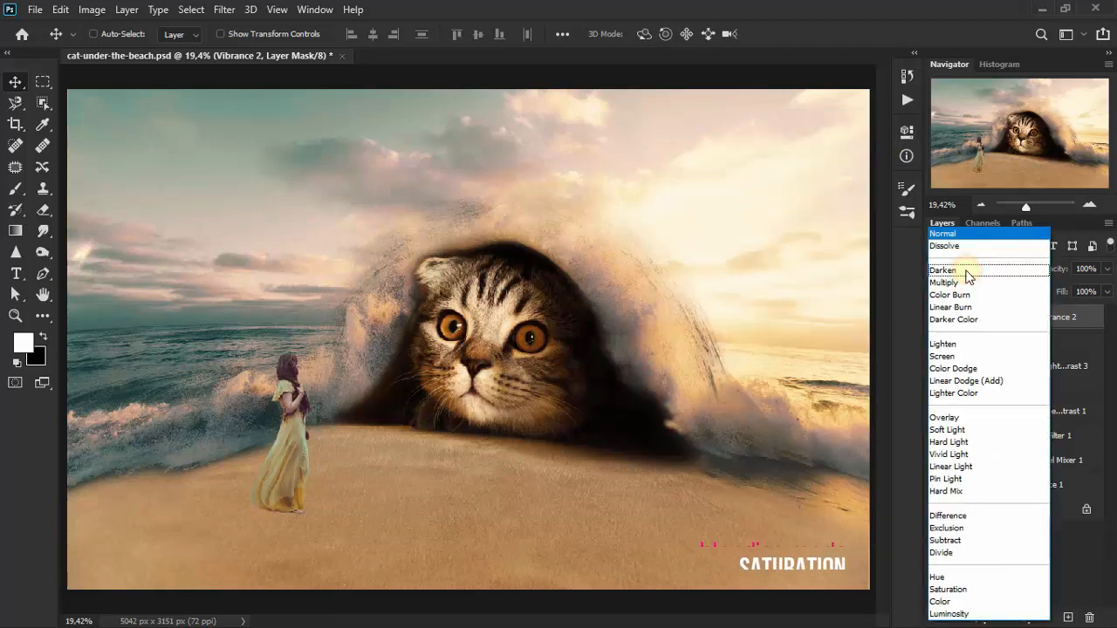
left_click(965, 591)
left_click(936, 319)
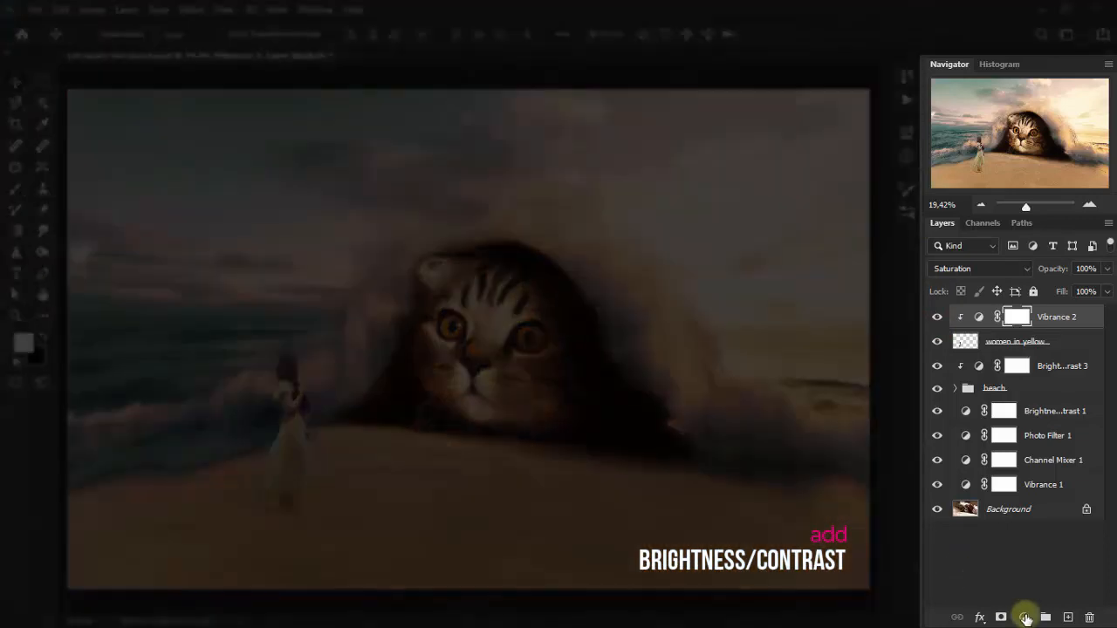
Add a Brightness/Contrast adjustment layer above Vibrance 2, clipped to the women in yellow layer, with brightness 3 and contrast 24.
left_click(1025, 617)
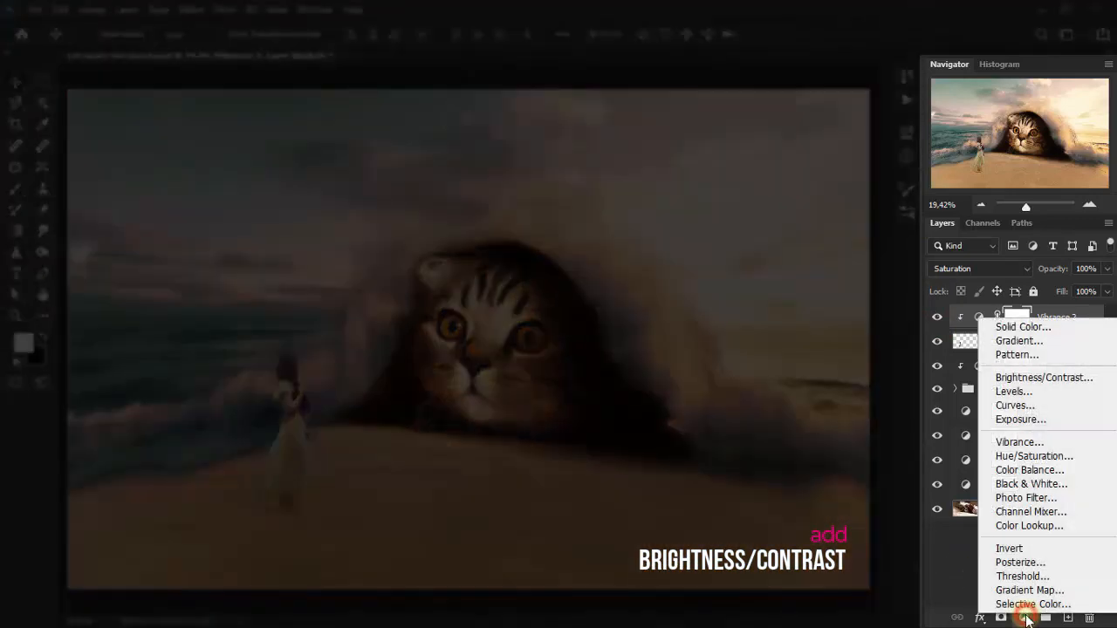
left_click(1043, 378)
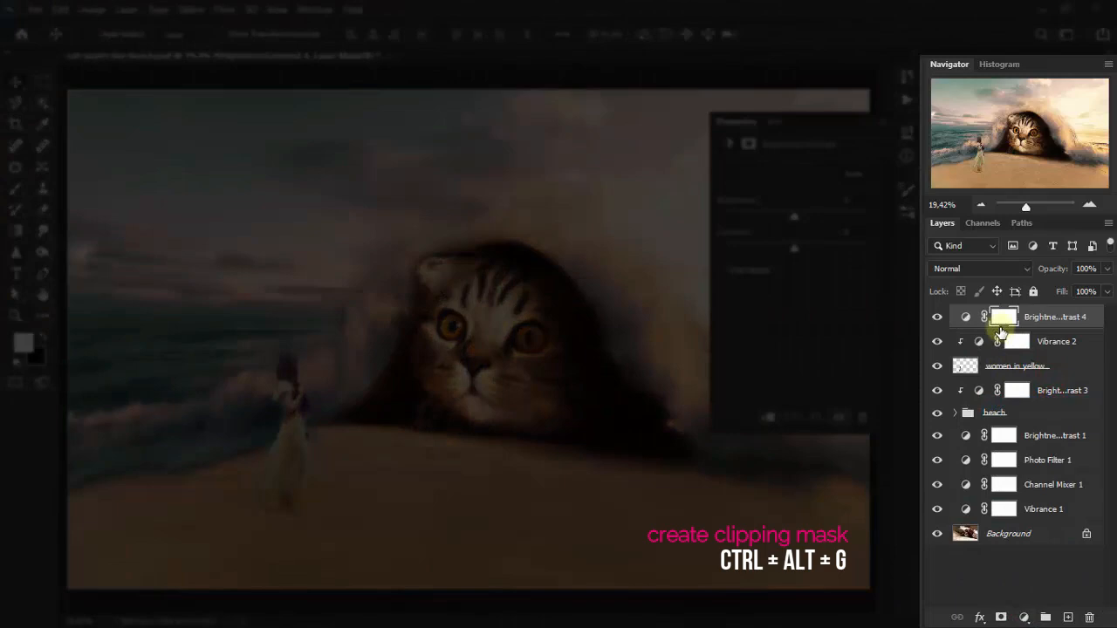
key("ctrl+alt+g")
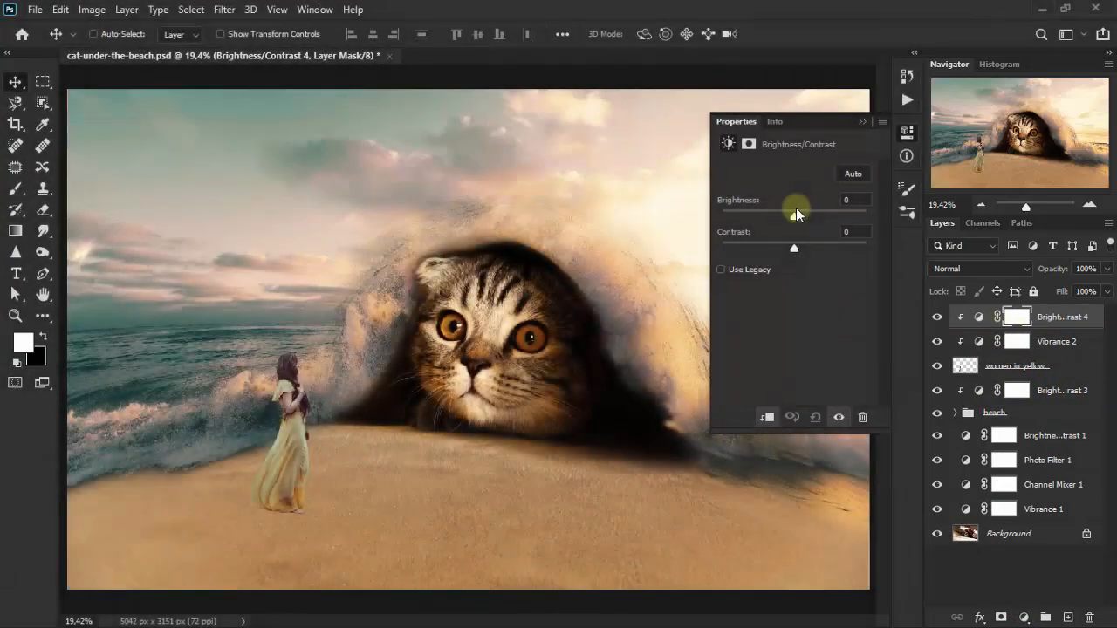
left_click_drag(792, 219, 798, 216)
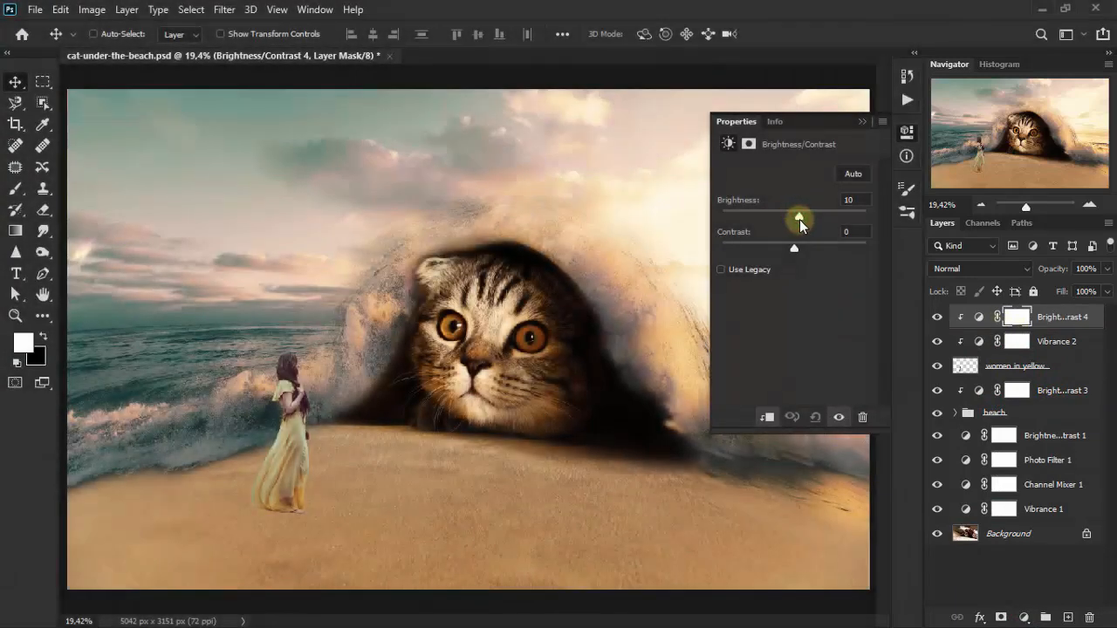
left_click(847, 201)
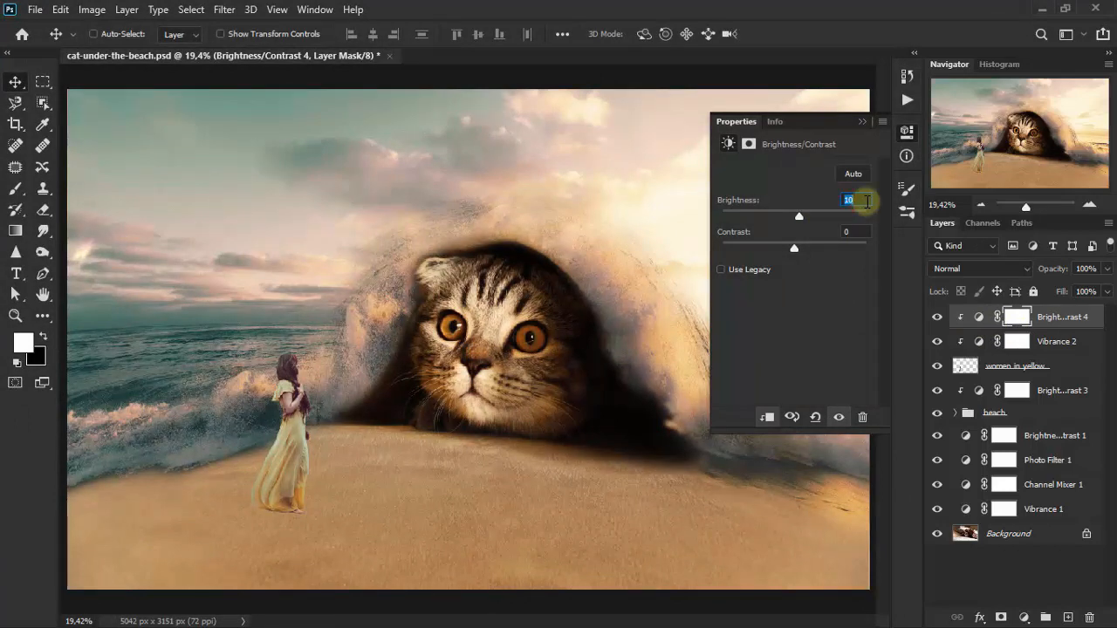
type("3")
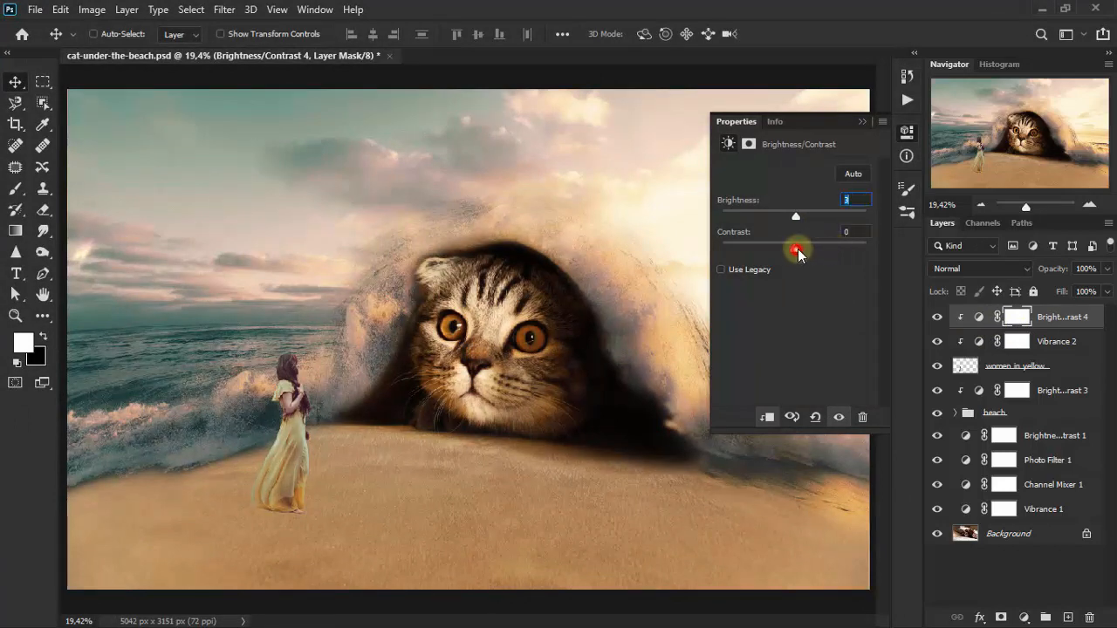
left_click_drag(798, 250, 807, 249)
left_click(848, 233)
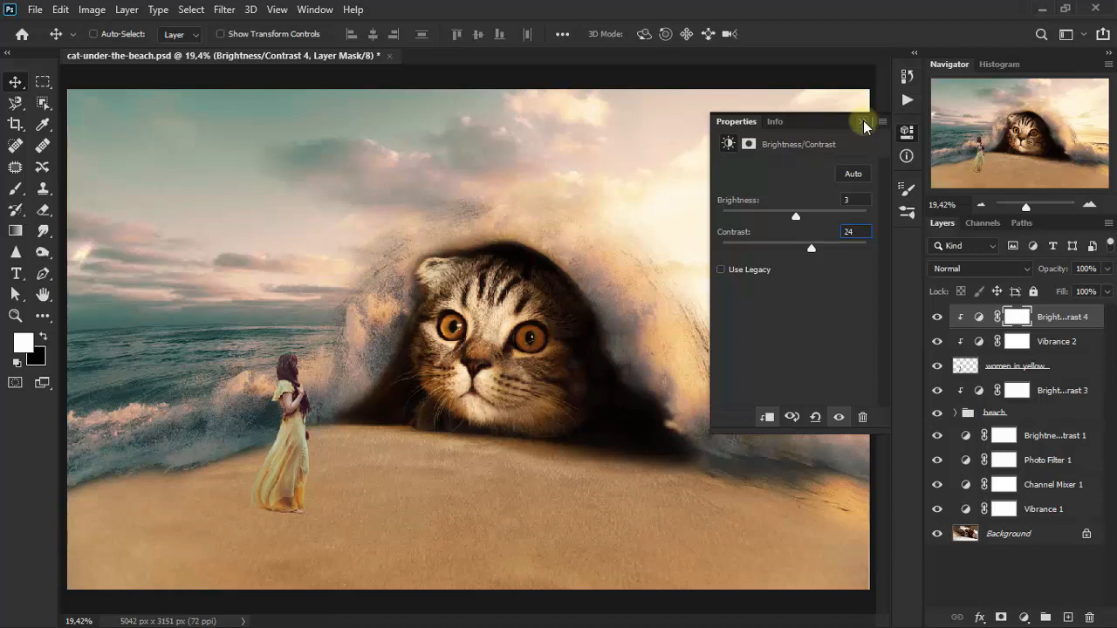
left_click(863, 122)
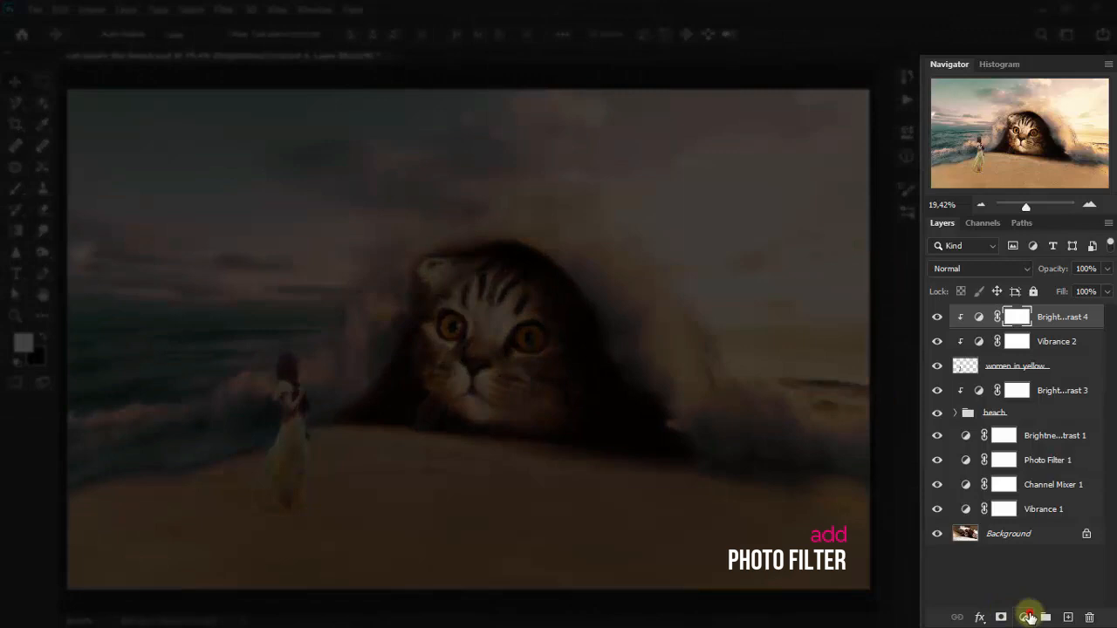
Add a Photo Filter adjustment layer clipped to the women in yellow layer, using Warming Filter (LBA) at 54% density.
left_click(1028, 617)
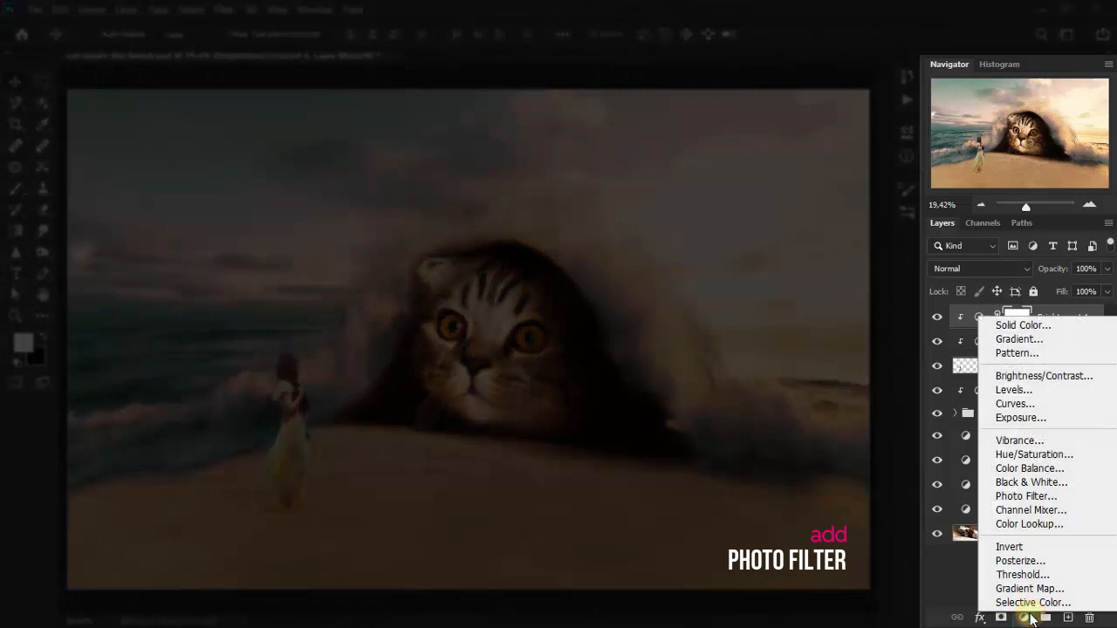
left_click(1065, 496)
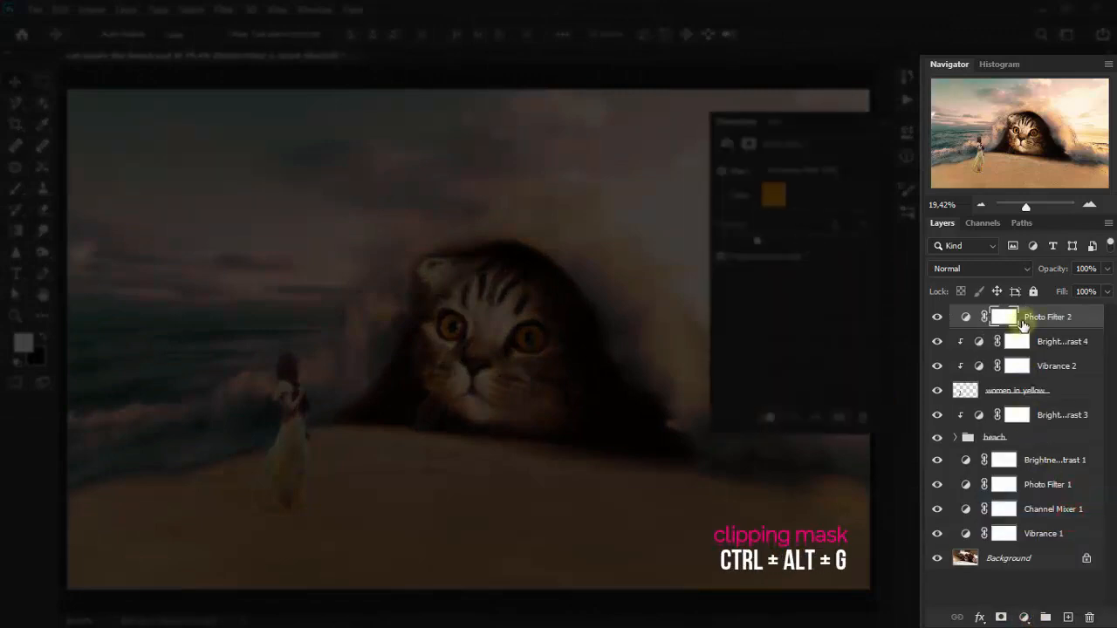
key("ctrl+alt+g")
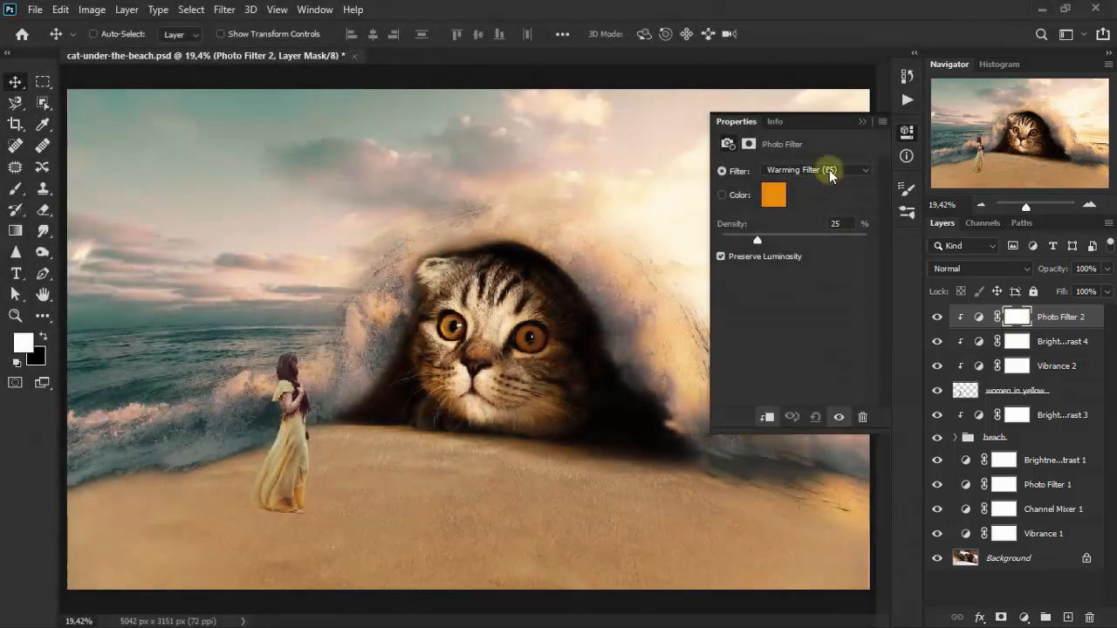
left_click(829, 172)
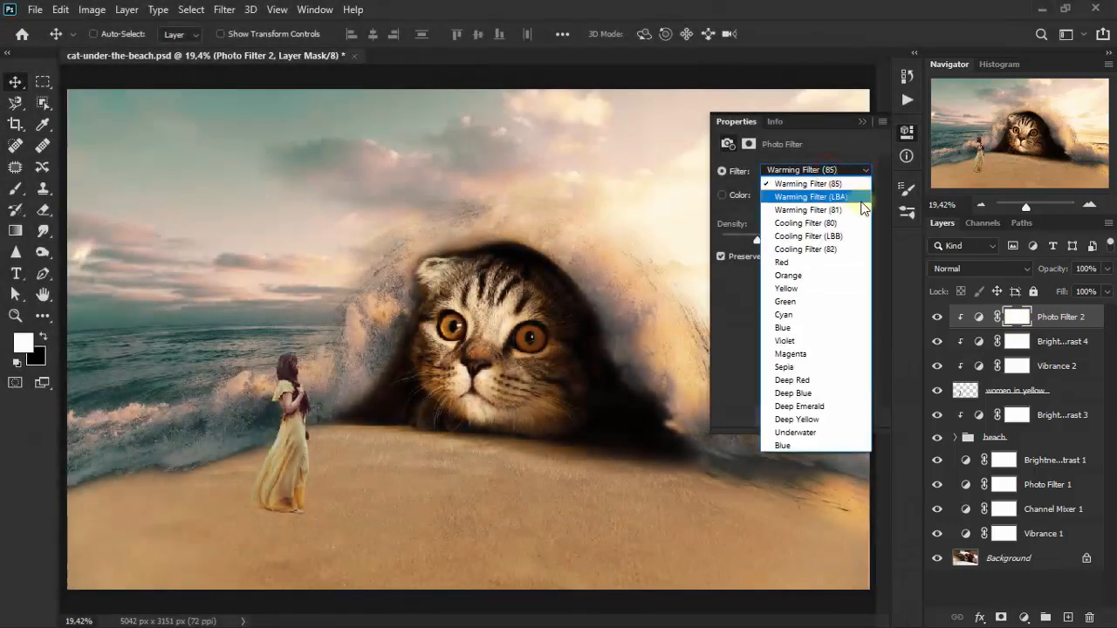
left_click(860, 200)
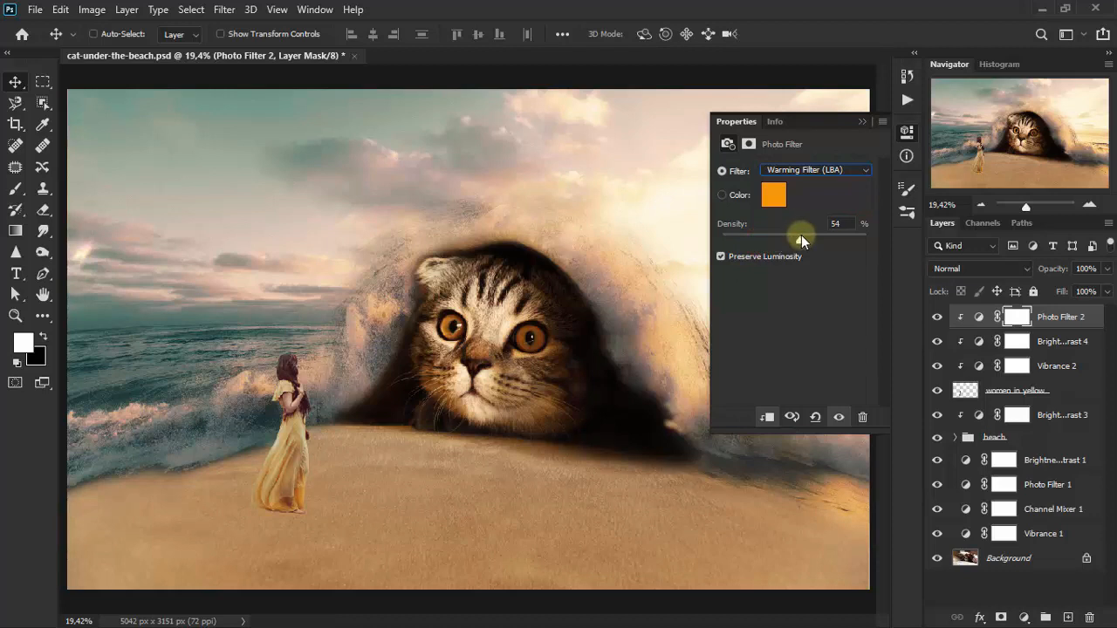
left_click(865, 123)
Set the Photo Filter 2 layer's blend mode to Color and toggle its visibility to compare.
left_click(965, 270)
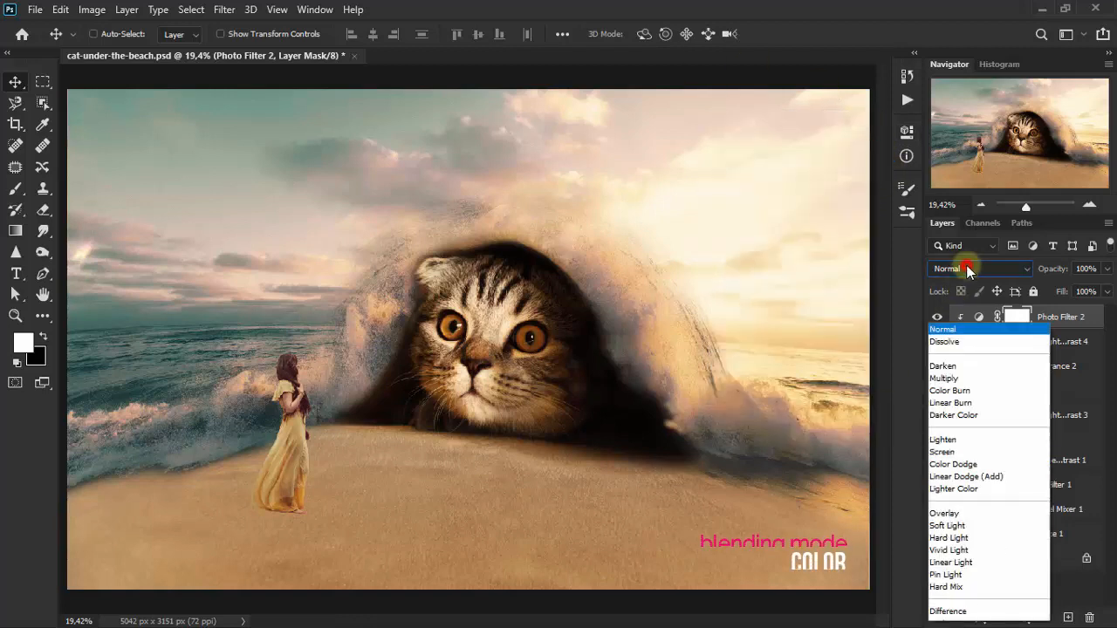
left_click(967, 606)
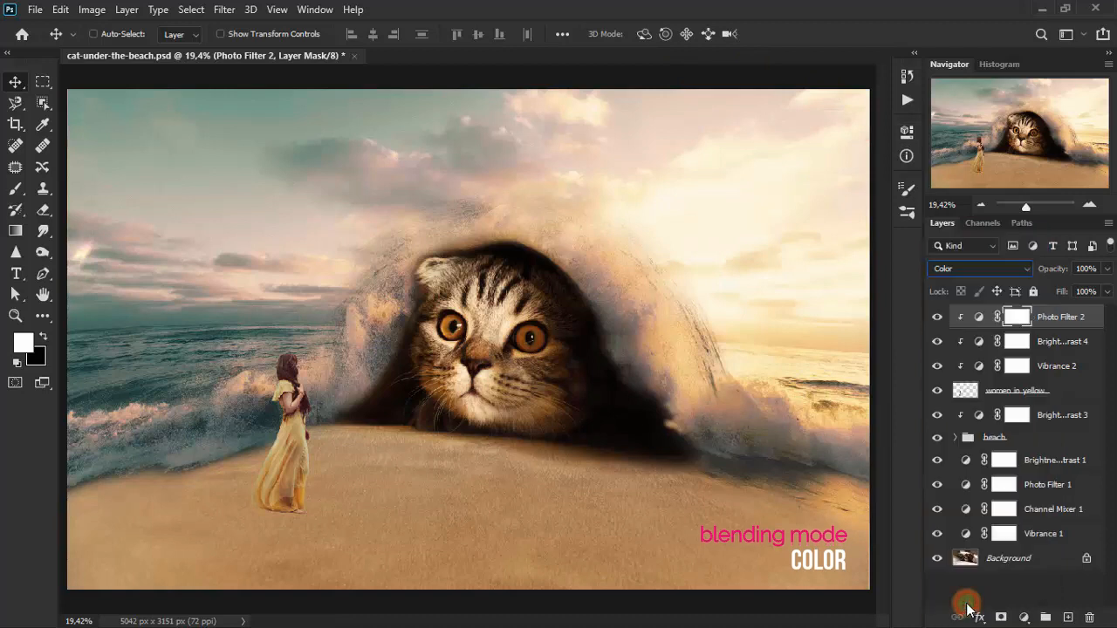
left_click(936, 317)
left_click(937, 317)
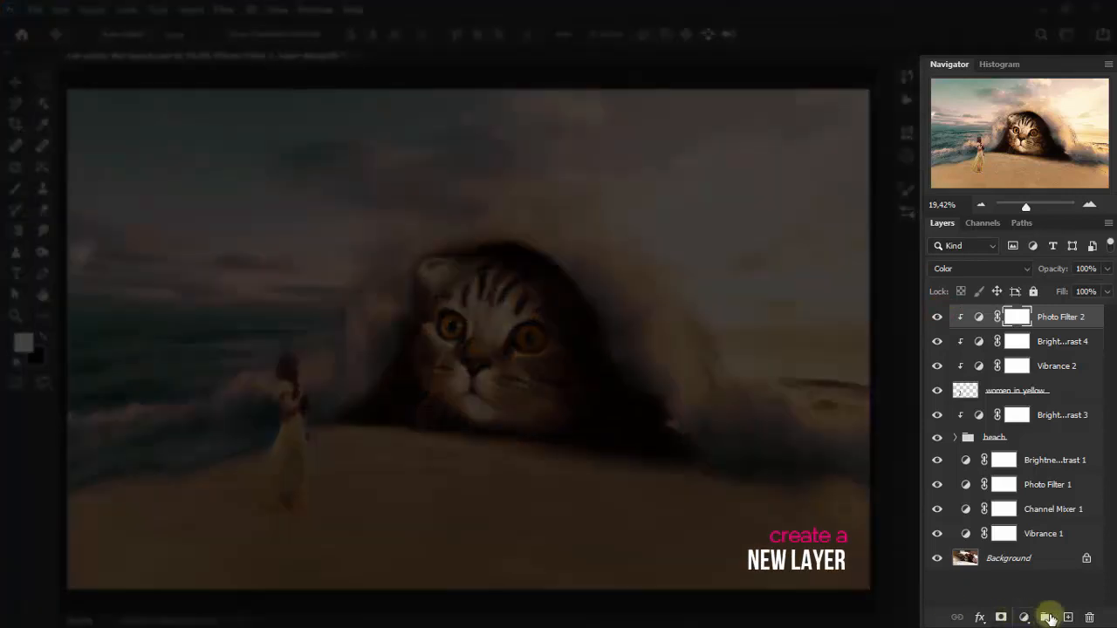
Create a new layer above Photo Filter 2 and set the foreground color to black (000000).
left_click(1067, 617)
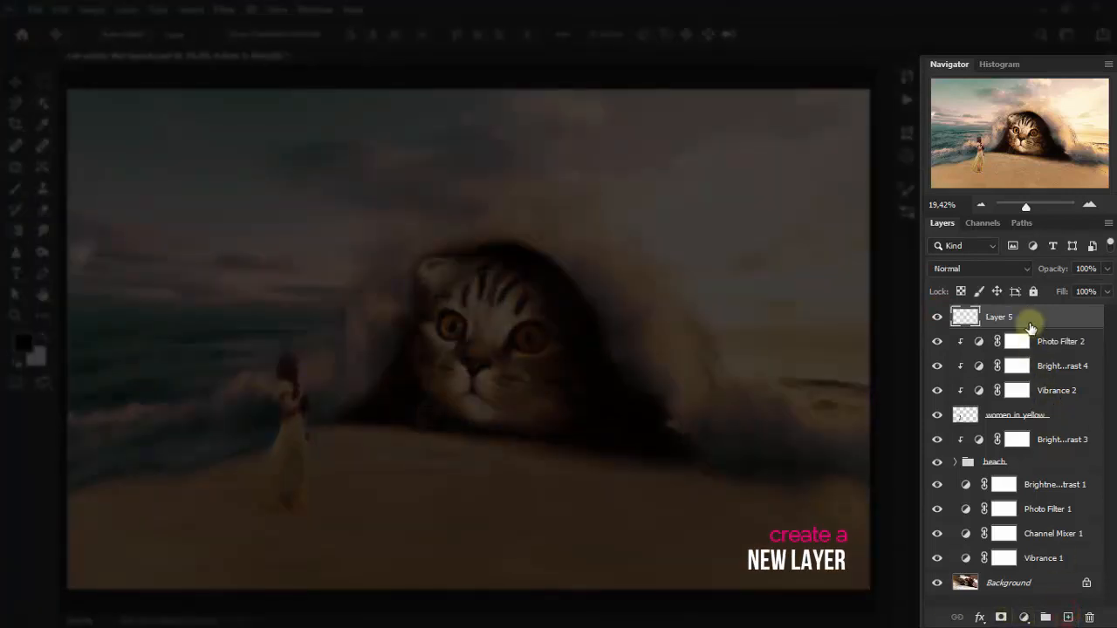
left_click(24, 344)
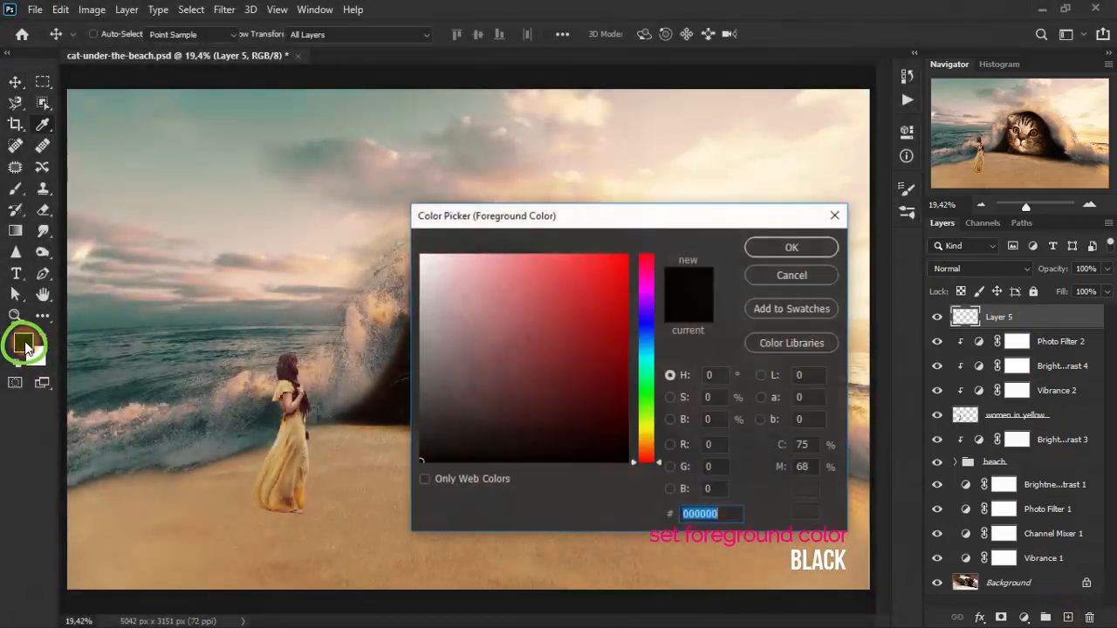
left_click(791, 248)
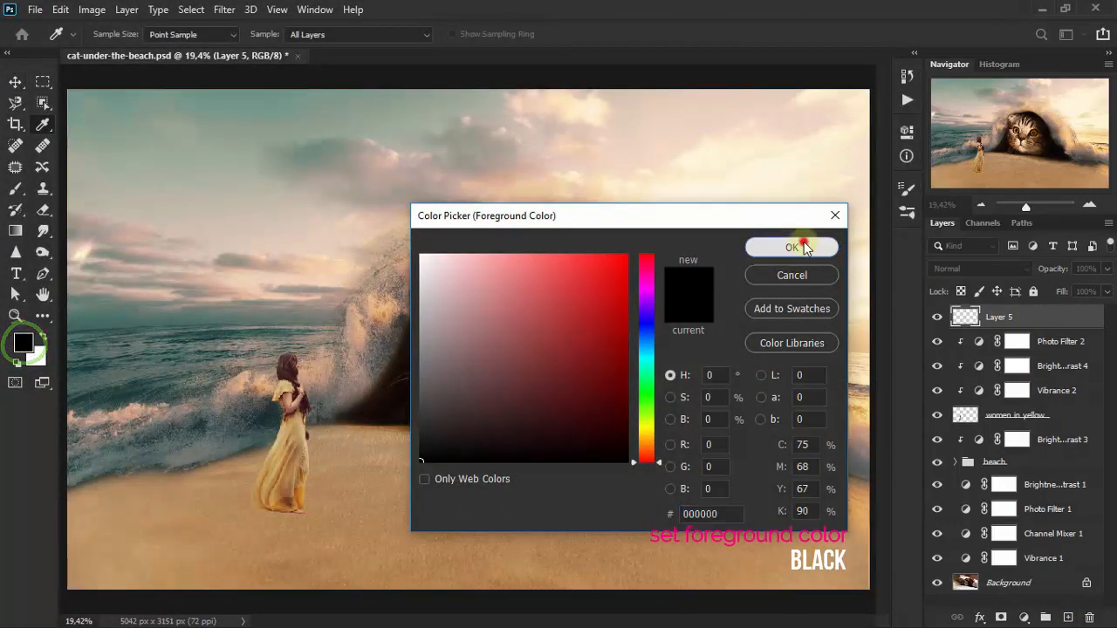
key("v")
Outline a shadow shape on the sand at the woman's feet with the Patch tool, fill it with black and deselect.
left_click(19, 166)
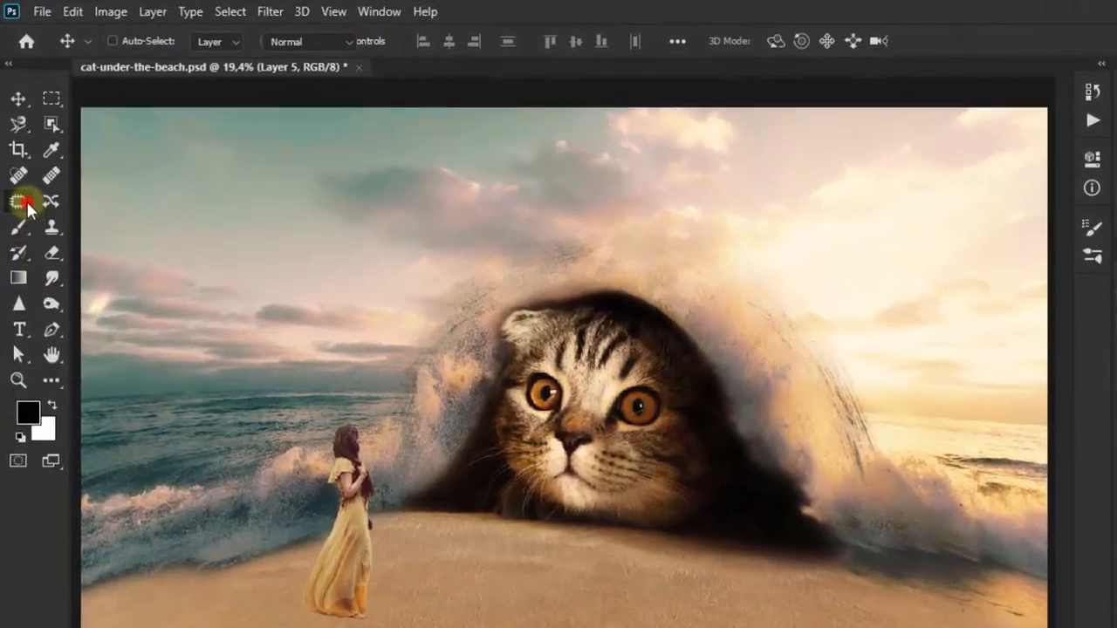
left_click(21, 202)
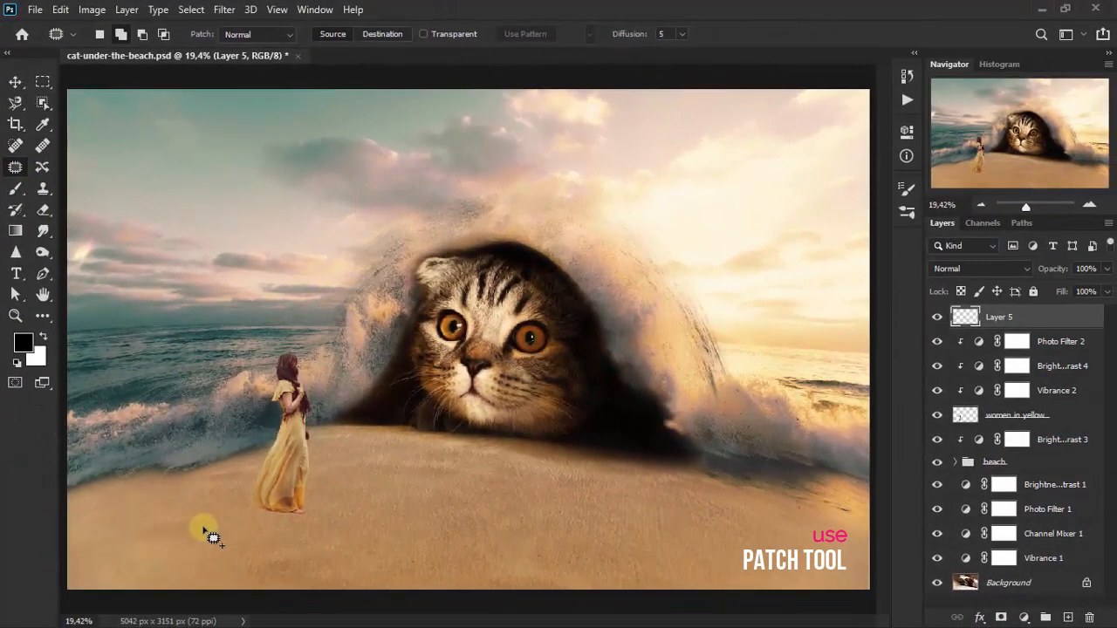
mouse_move(204, 528)
left_mouse_down()
mouse_move(252, 501)
mouse_move(323, 516)
mouse_move(188, 542)
mouse_move(212, 531)
left_mouse_up()
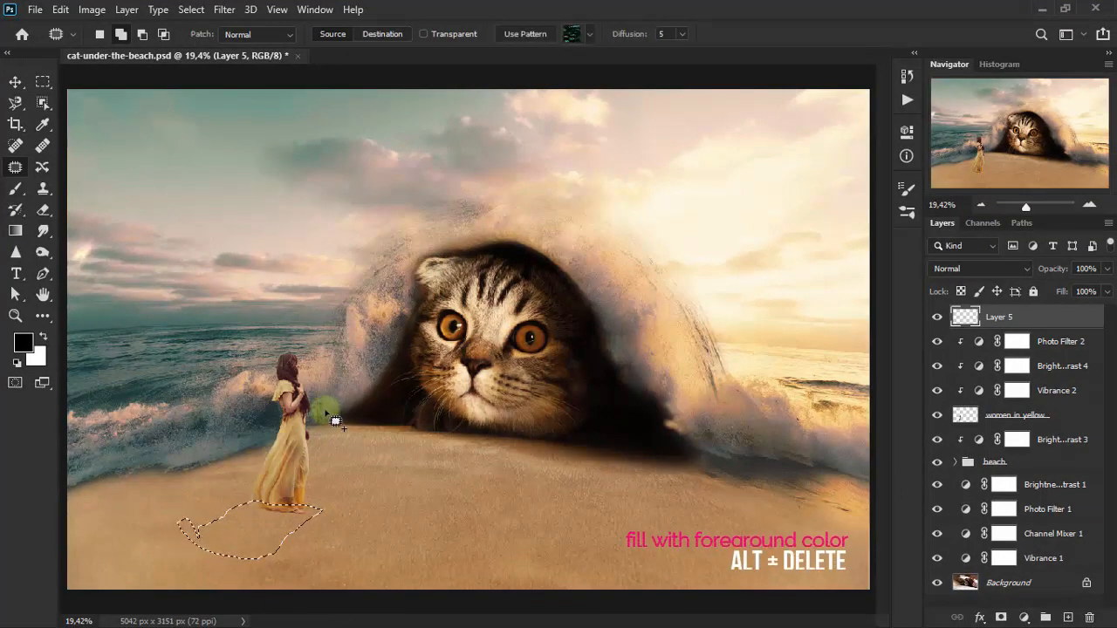
key("alt+Delete")
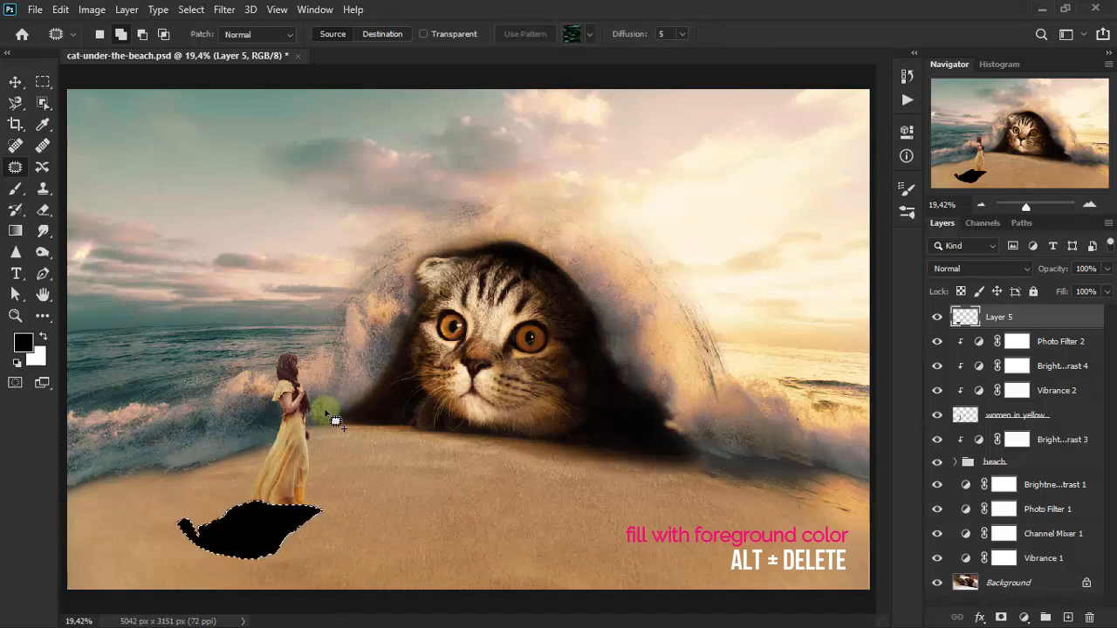
key("ctrl+d")
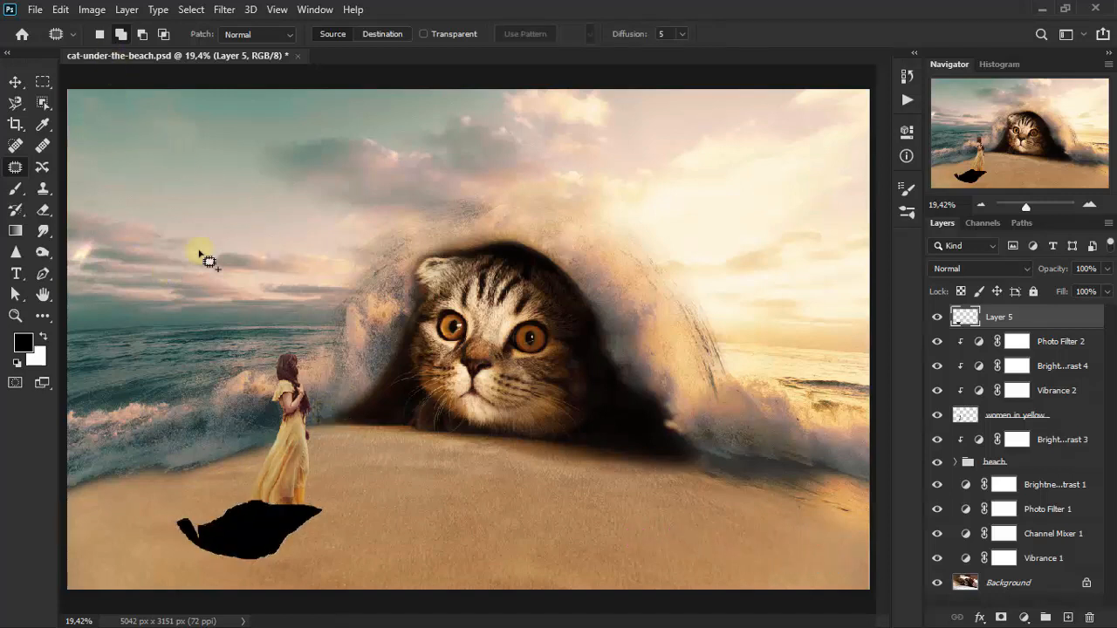
Apply a Gaussian Blur with a radius of 84.1 pixels to the black shadow shape on Layer 5.
left_click(230, 12)
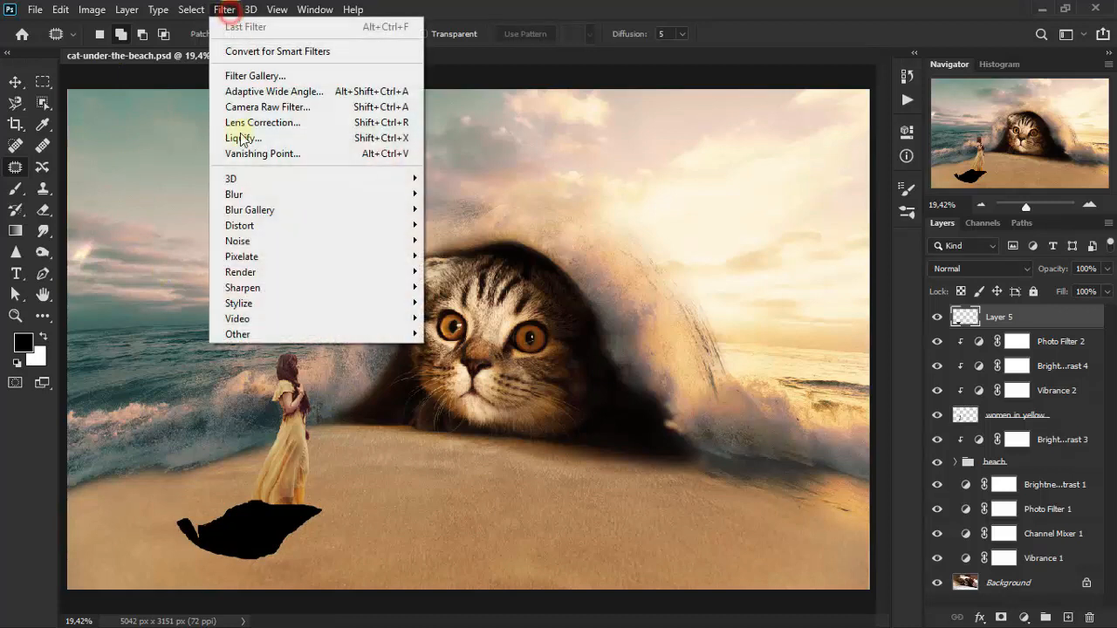
mouse_move(316, 196)
left_click(481, 253)
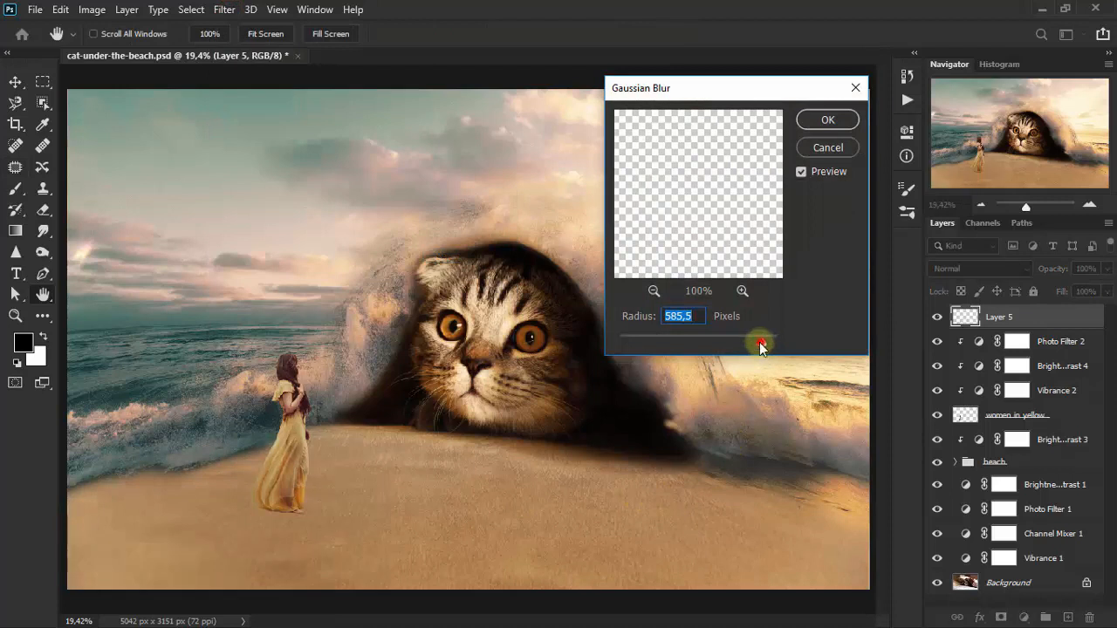
left_click_drag(760, 342, 716, 341)
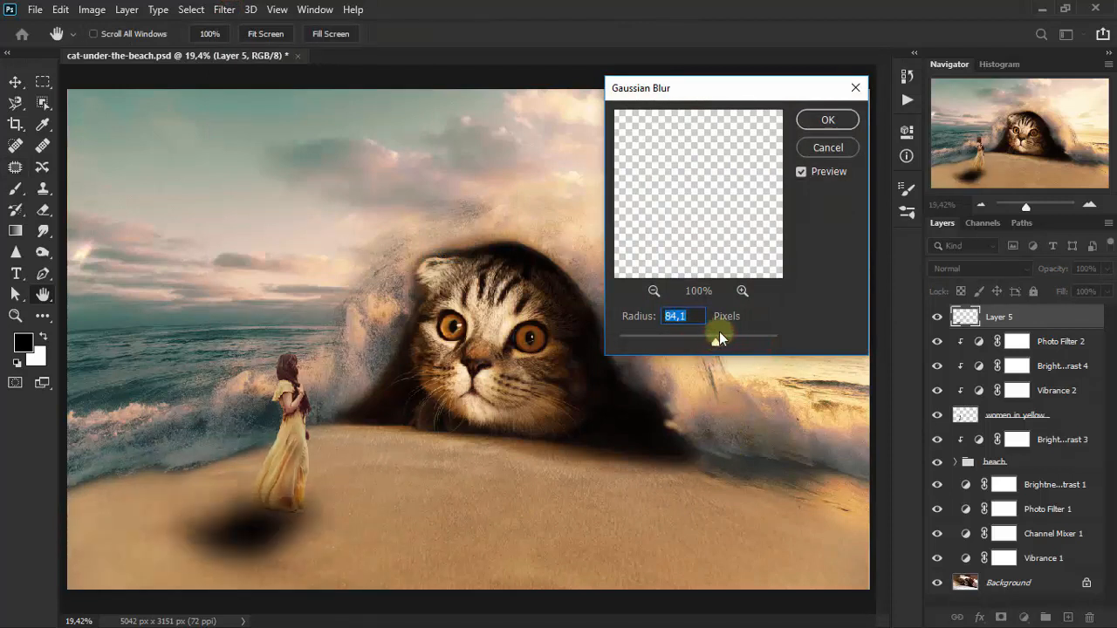
left_click(838, 119)
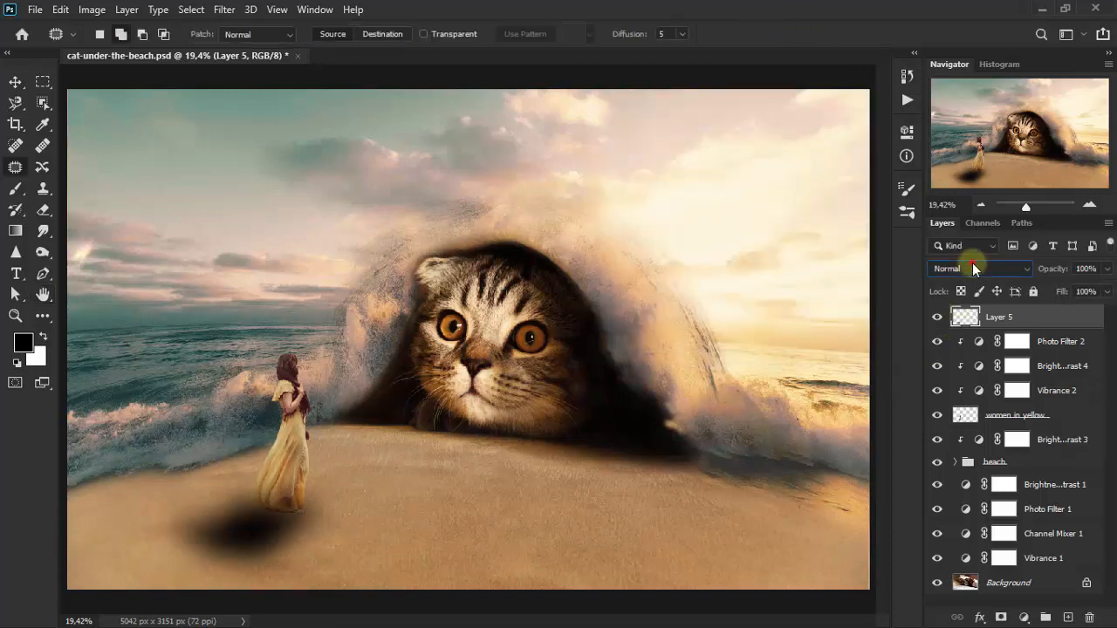
Set the Layer 5 shadow's blend mode to Overlay and its opacity to 37%.
left_click(974, 269)
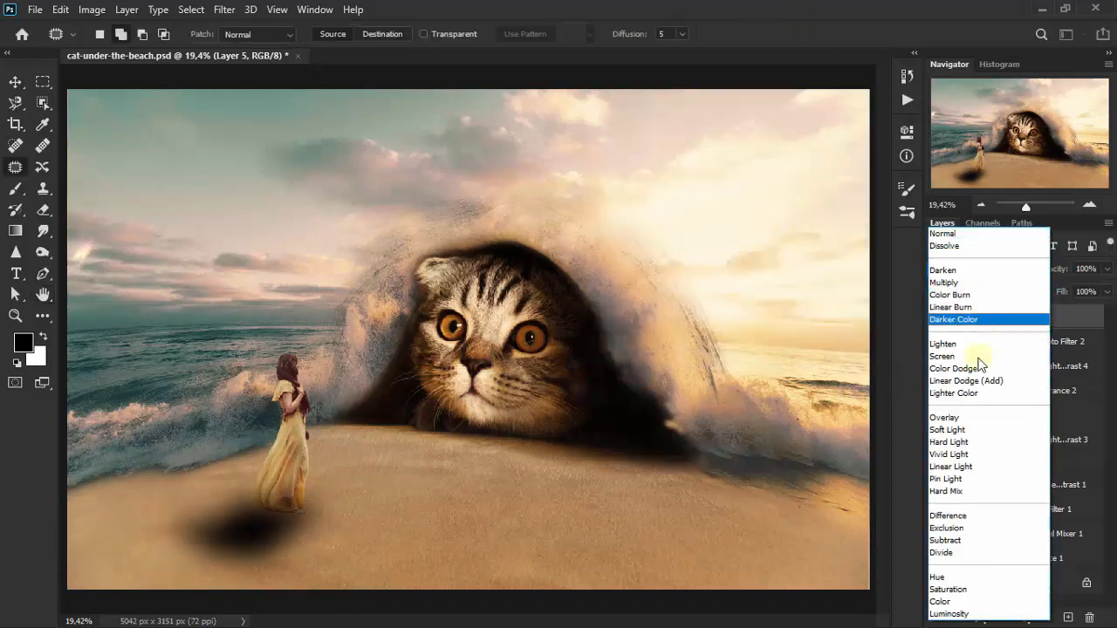
left_click(991, 421)
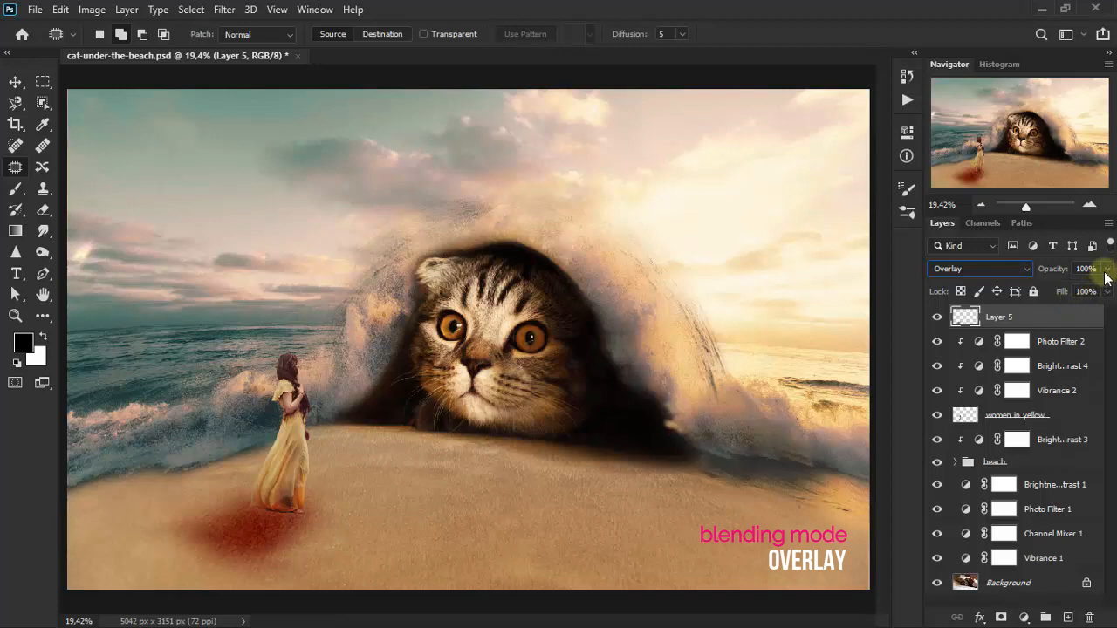
left_click(1106, 269)
left_click_drag(1107, 289, 1049, 289)
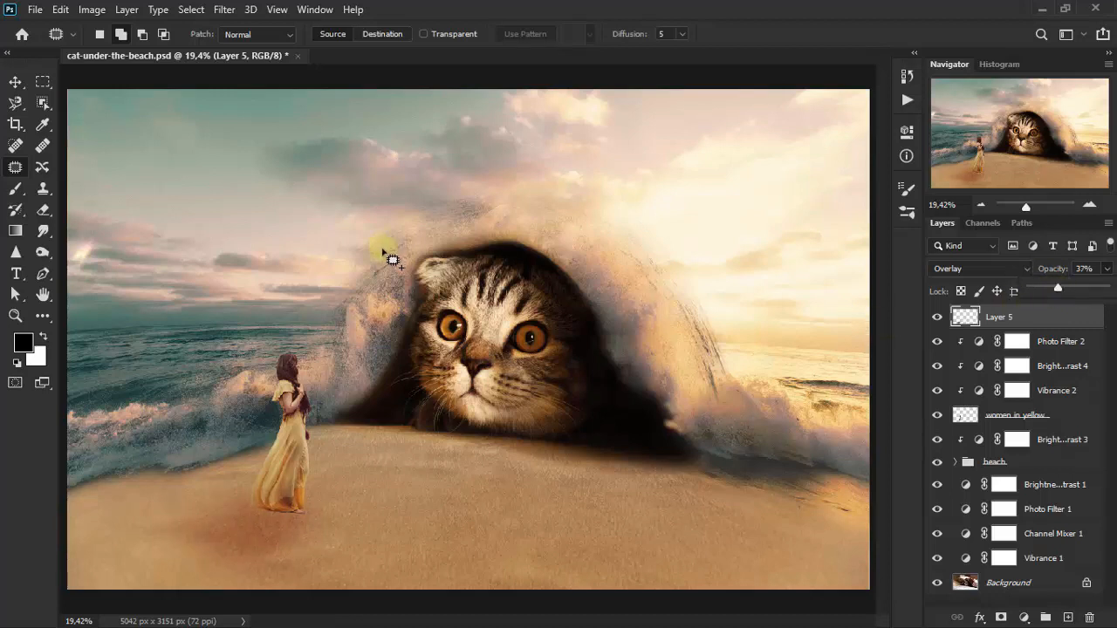
Free-transform the Layer 5 shadow to about 105% width and 72% height, rotated about -1.3°, behind the woman's feet, and toggle its visibility.
left_click(15, 82)
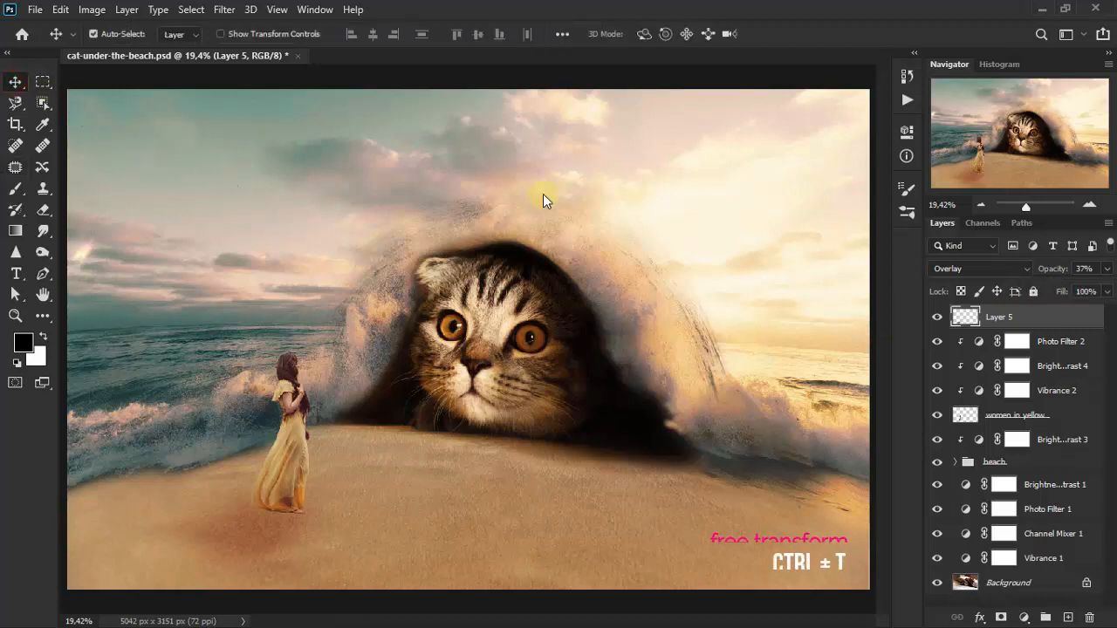
key("ctrl+t")
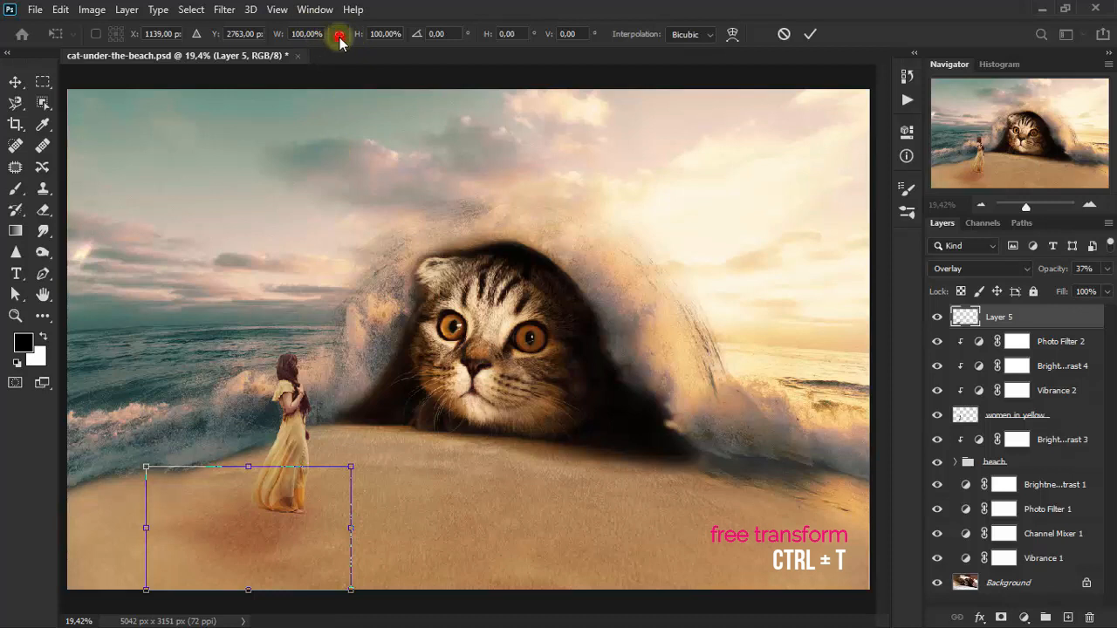
left_click_drag(247, 586, 245, 550)
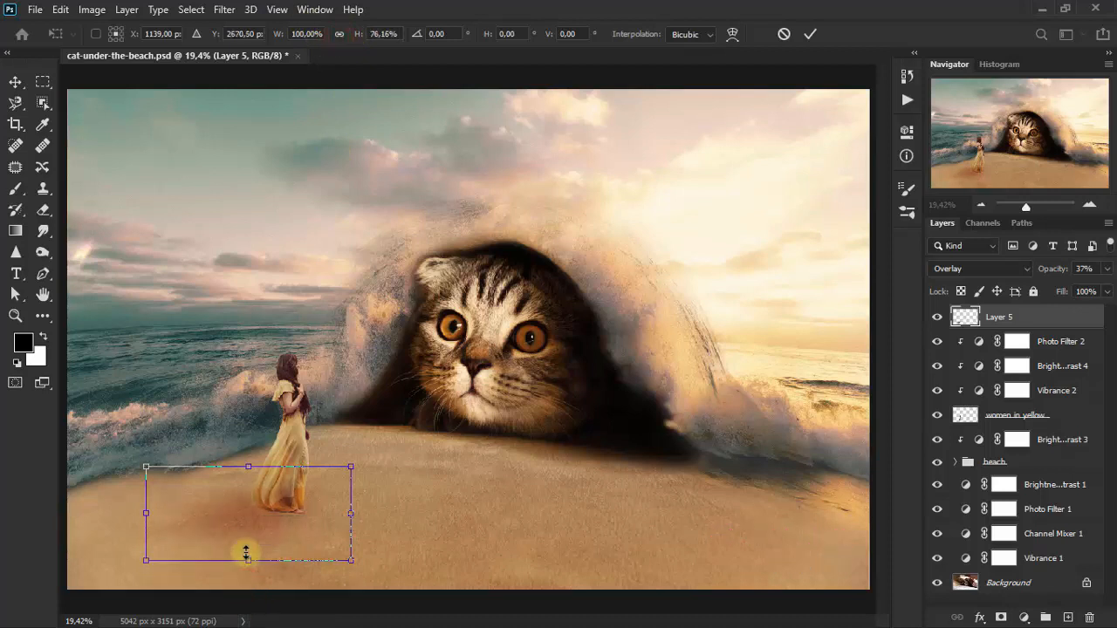
left_click_drag(145, 516, 120, 518)
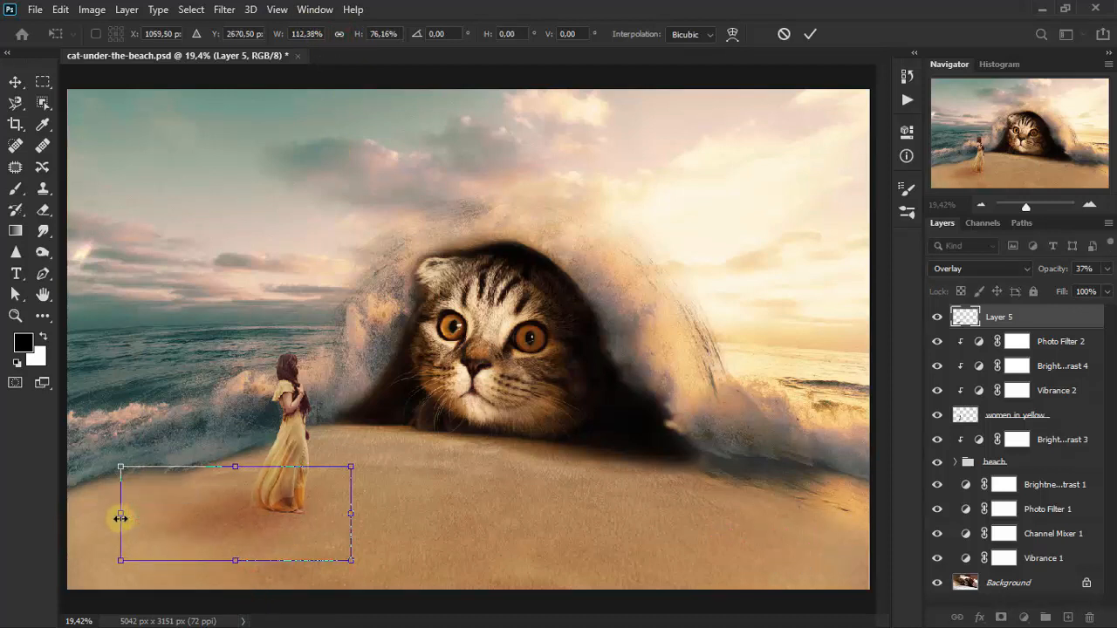
left_click_drag(235, 467, 234, 472)
mouse_move(350, 516)
left_mouse_down()
mouse_move(316, 522)
mouse_move(366, 525)
left_mouse_up()
mouse_move(121, 520)
left_mouse_down()
mouse_move(98, 526)
mouse_move(125, 518)
mouse_move(112, 519)
left_mouse_up()
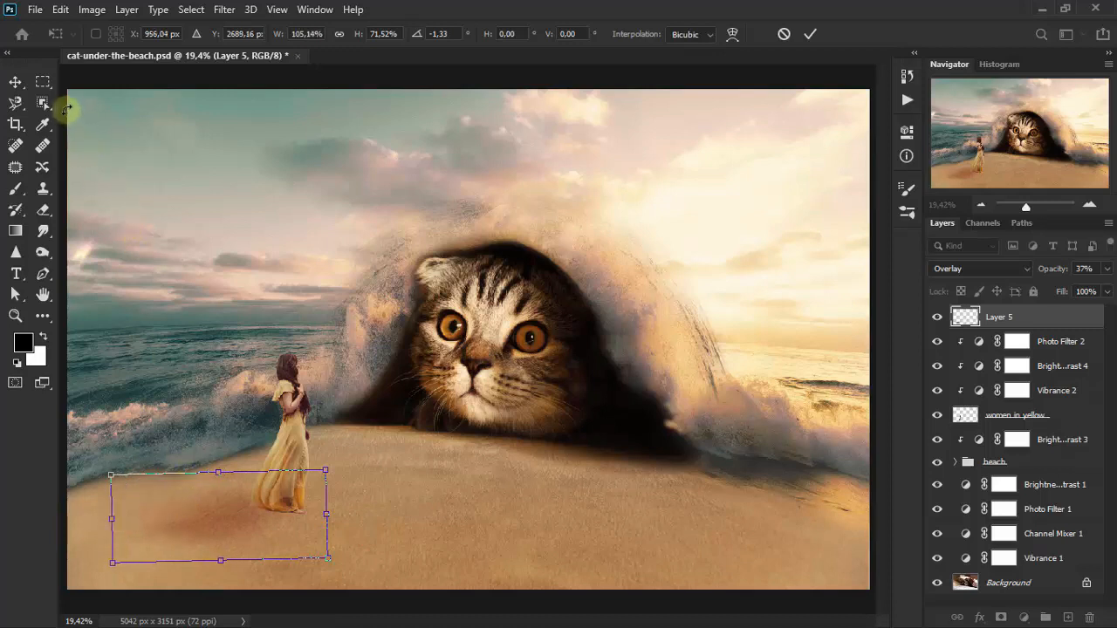
left_click(15, 81)
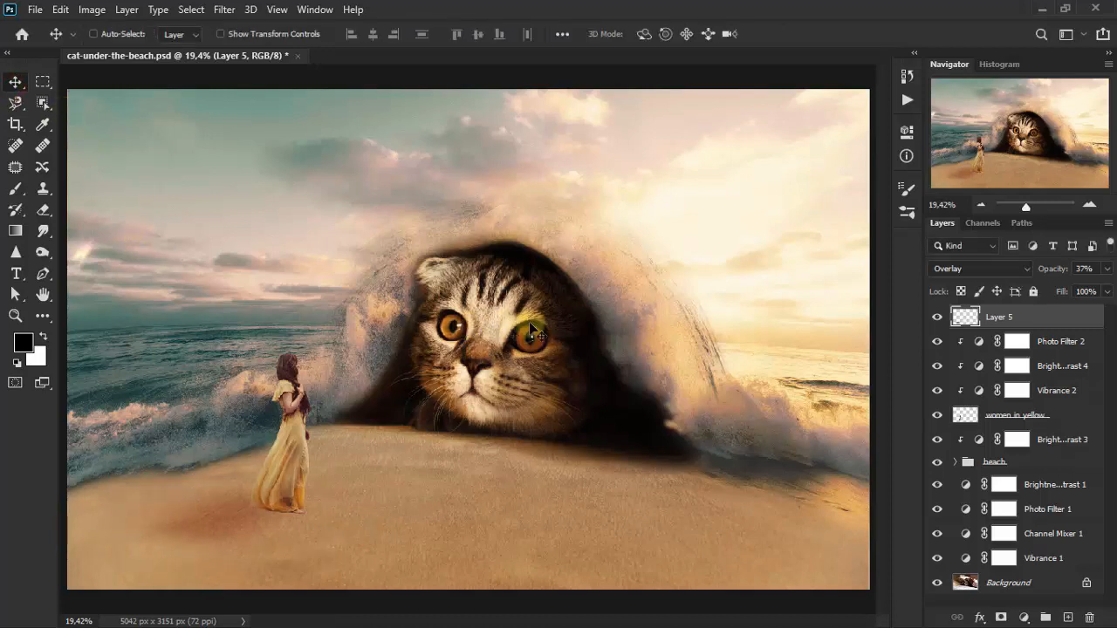
left_click(937, 317)
left_click(937, 317)
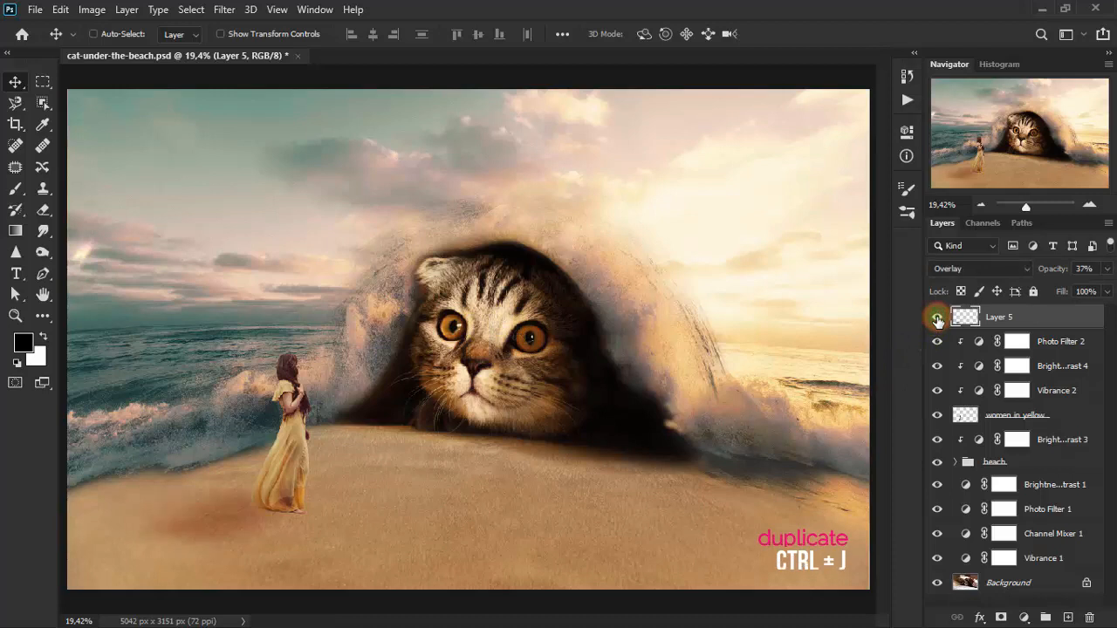
Duplicate Layer 5, set the copy's blend mode to Normal and toggle its visibility to compare the shadow.
key("ctrl+j")
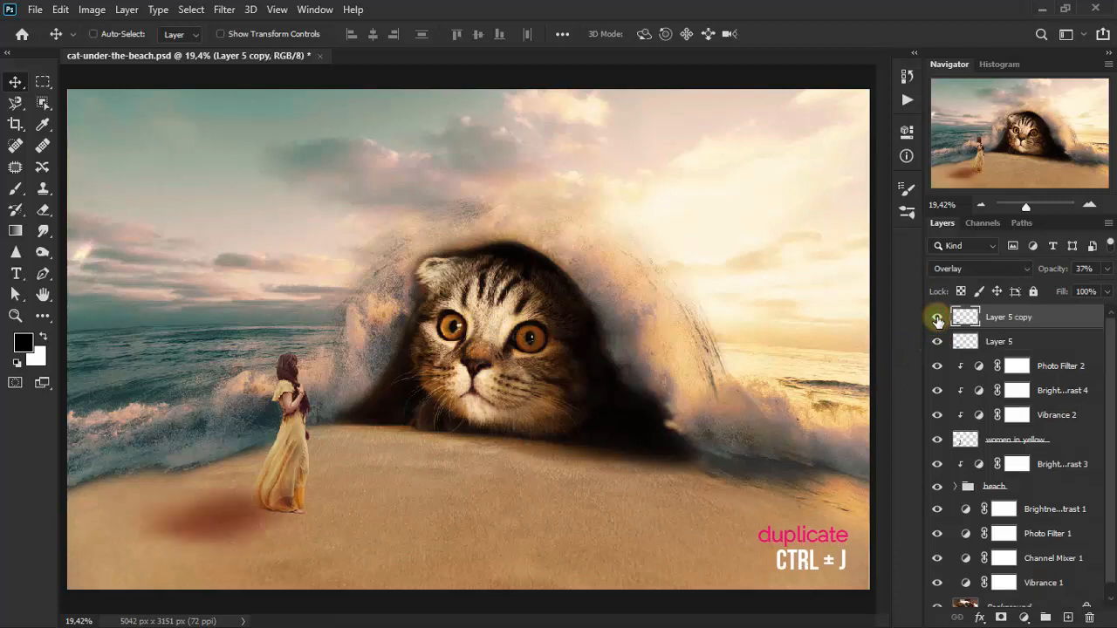
left_click(972, 268)
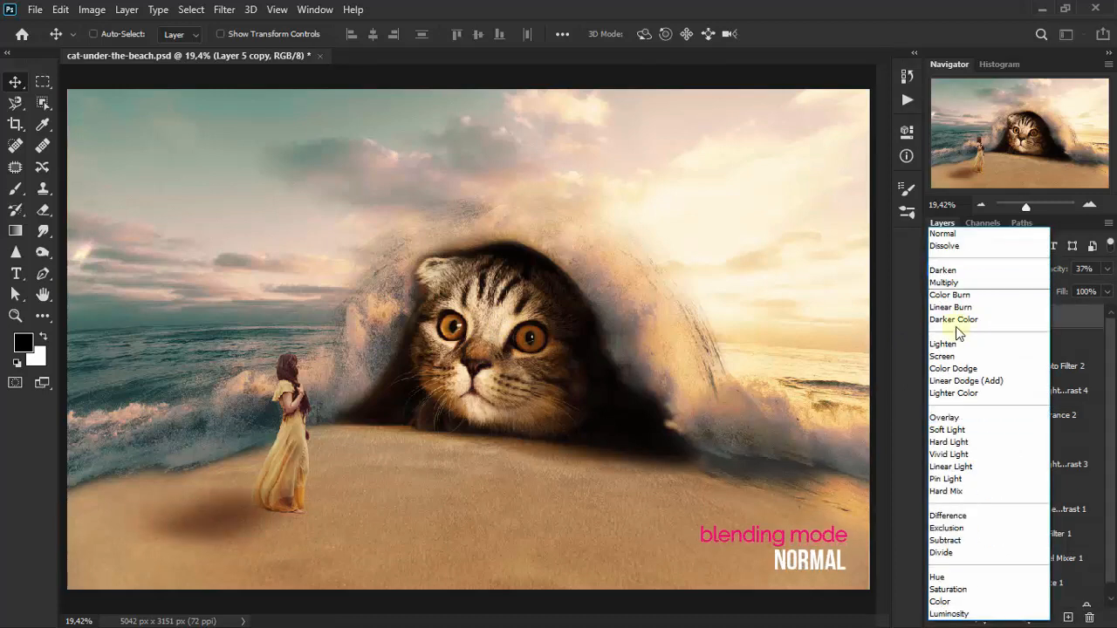
left_click(991, 249)
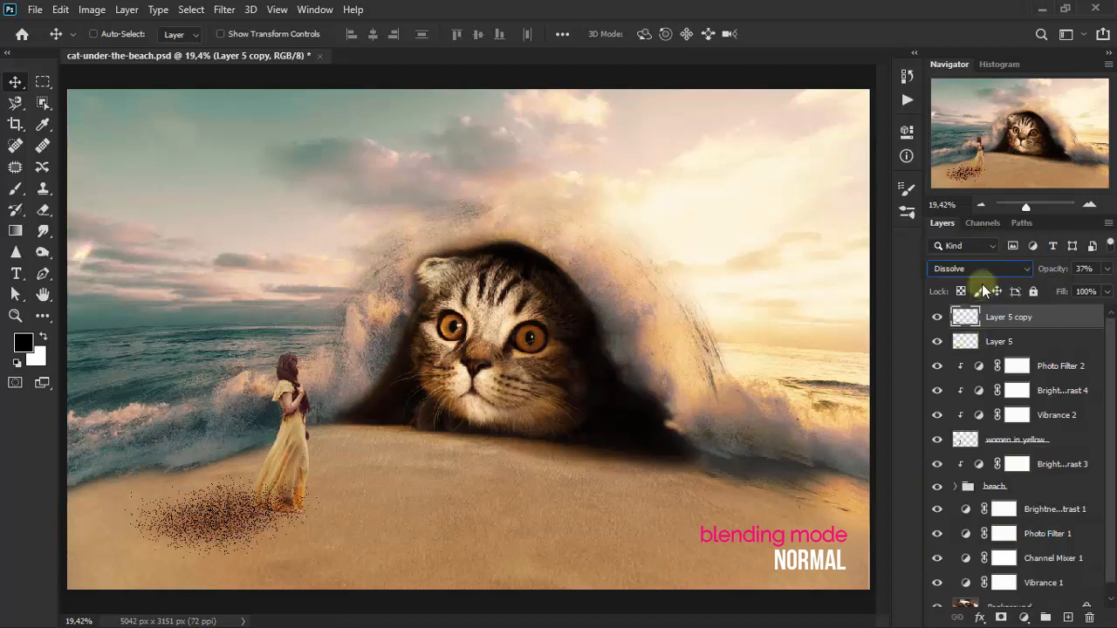
left_click(977, 269)
left_click(977, 253)
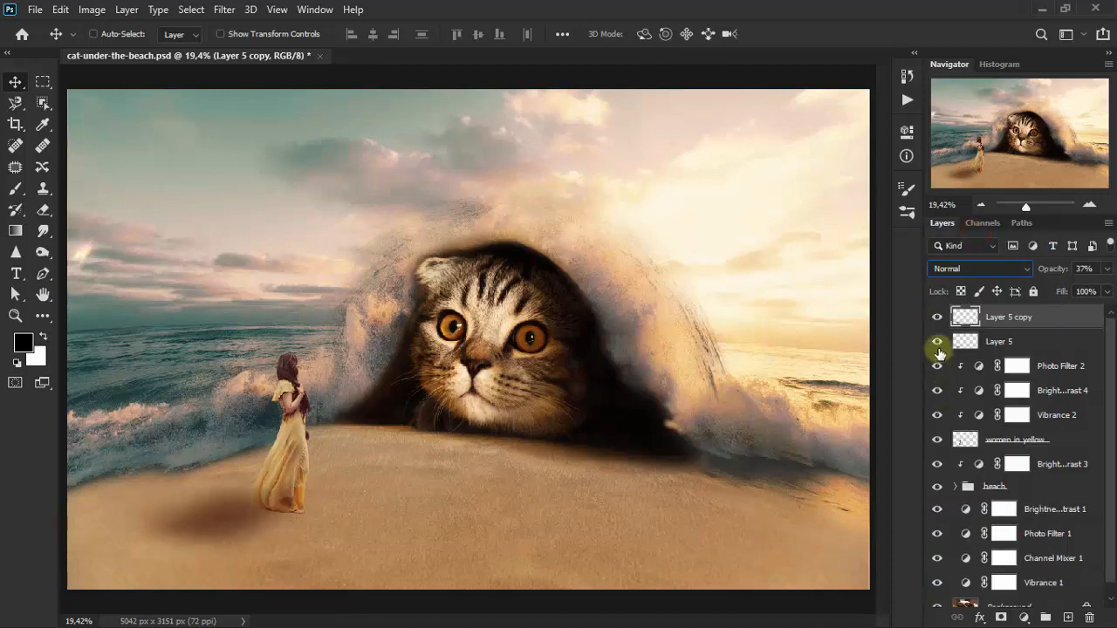
left_click(937, 317)
left_click(938, 317)
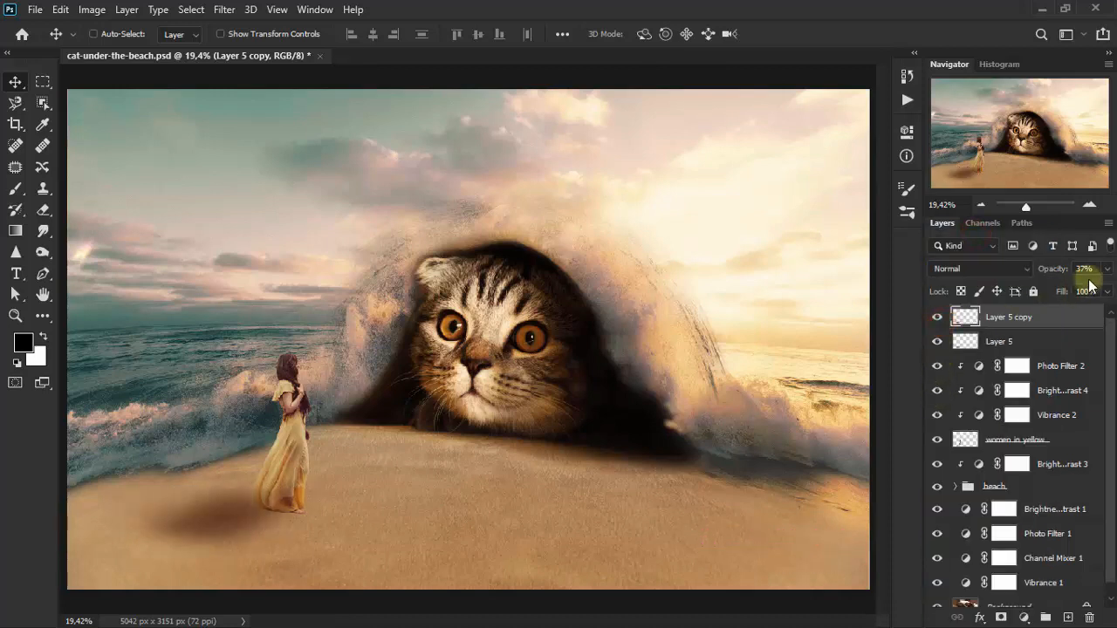
Lower the Layer 5 copy shadow's opacity to 5% and toggle its visibility to compare.
left_click(1106, 268)
left_click_drag(1059, 288, 1030, 278)
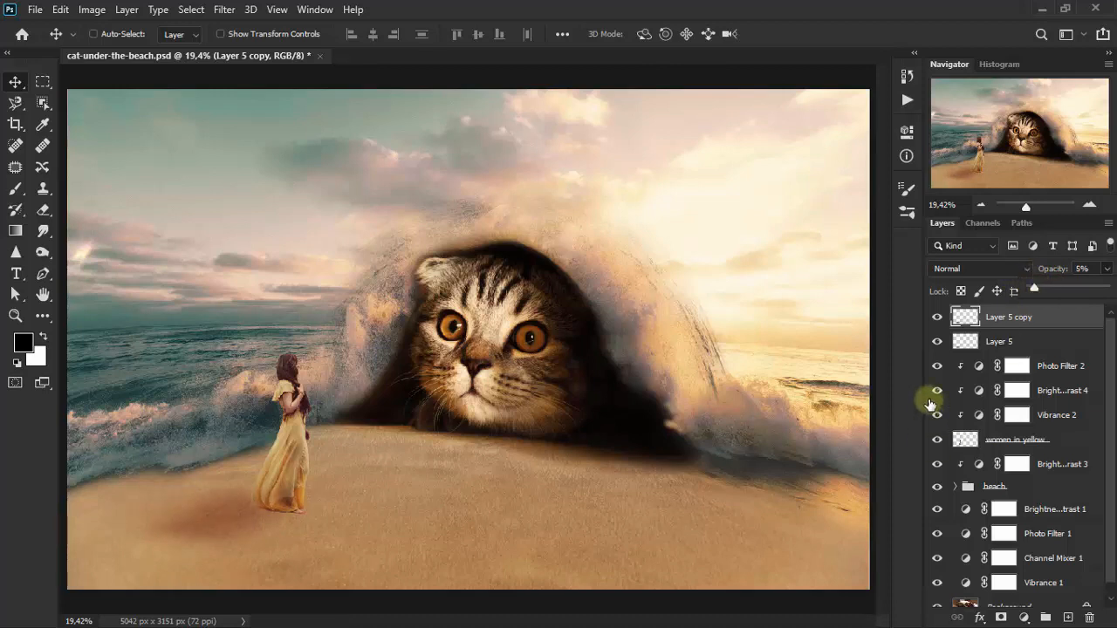
left_click(937, 322)
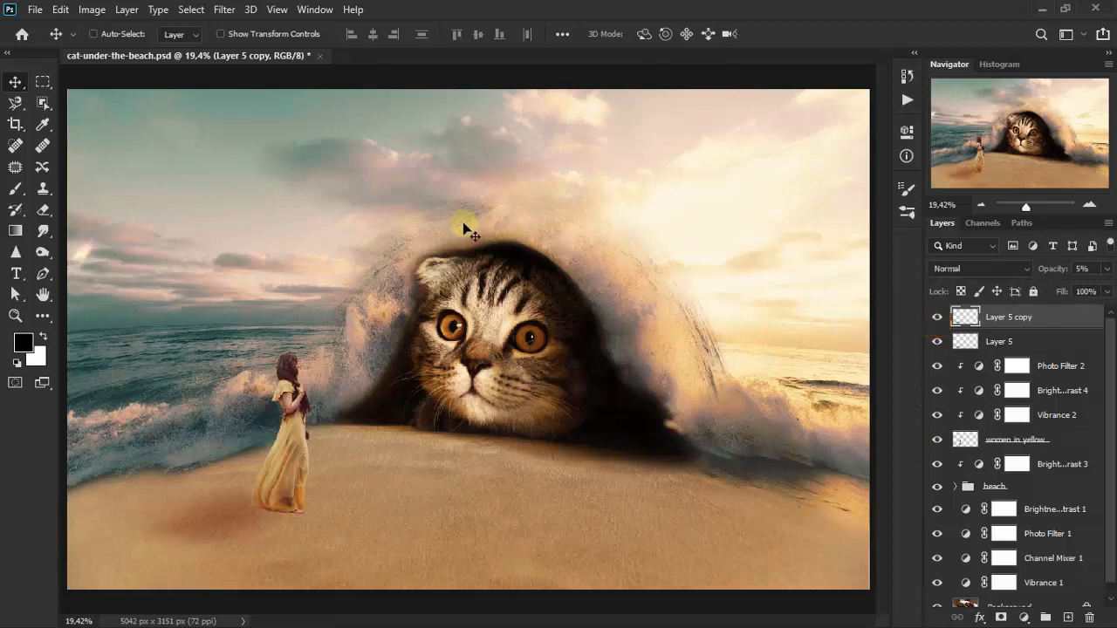
left_click(14, 81)
On a new layer, outline a trail of small footprints behind the woman with the Patch tool, fill them with black and deselect.
left_click(1069, 617)
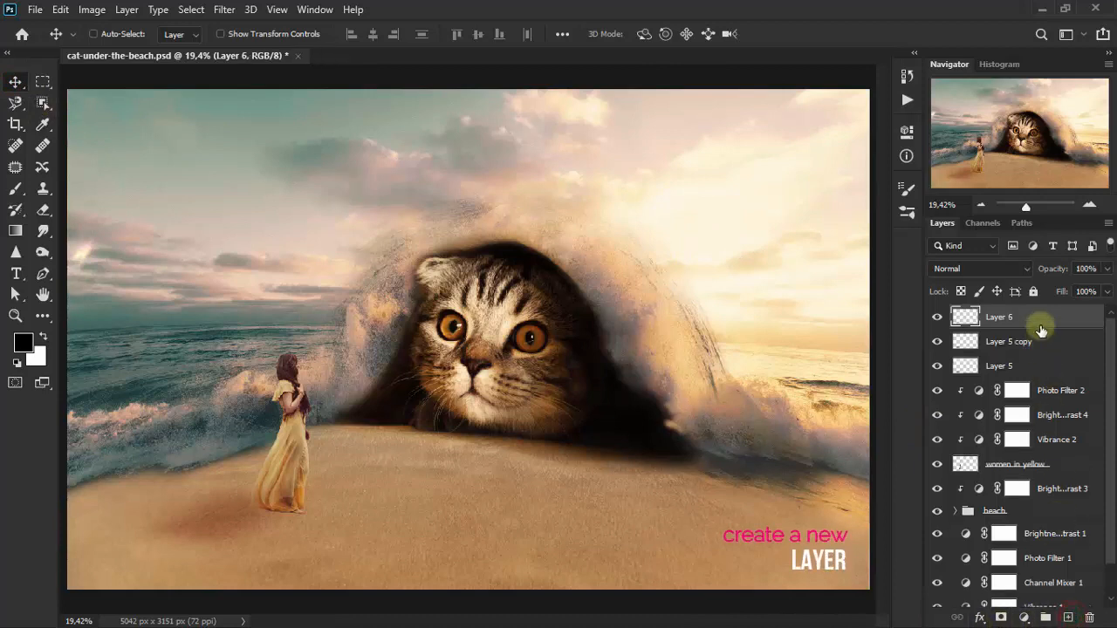
left_click(15, 166)
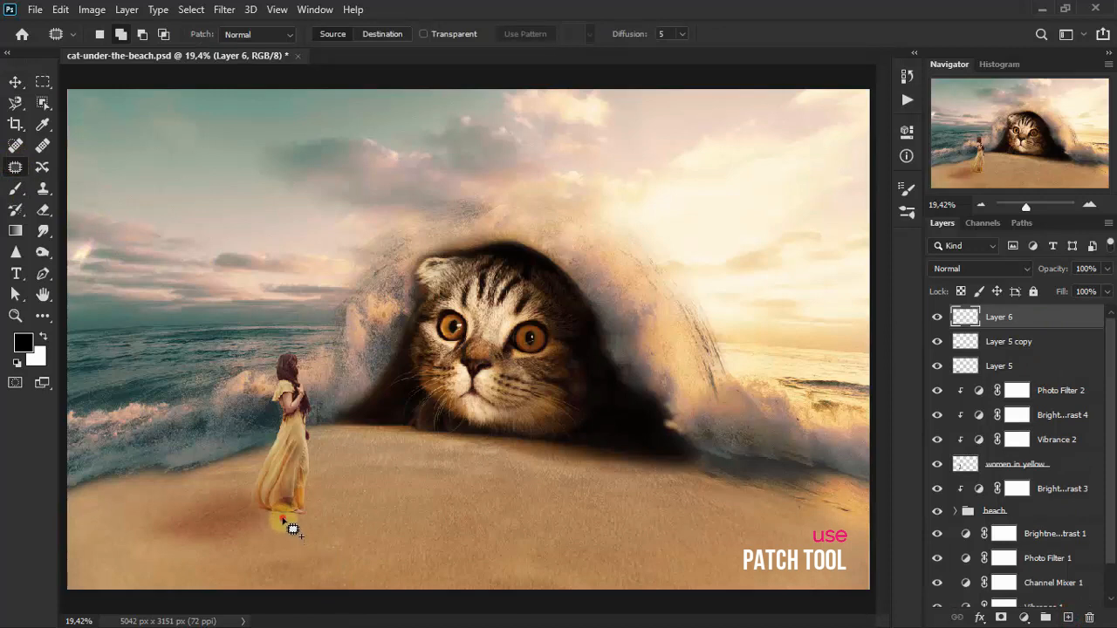
mouse_move(282, 518)
left_mouse_down()
mouse_move(277, 474)
mouse_move(275, 539)
left_mouse_up()
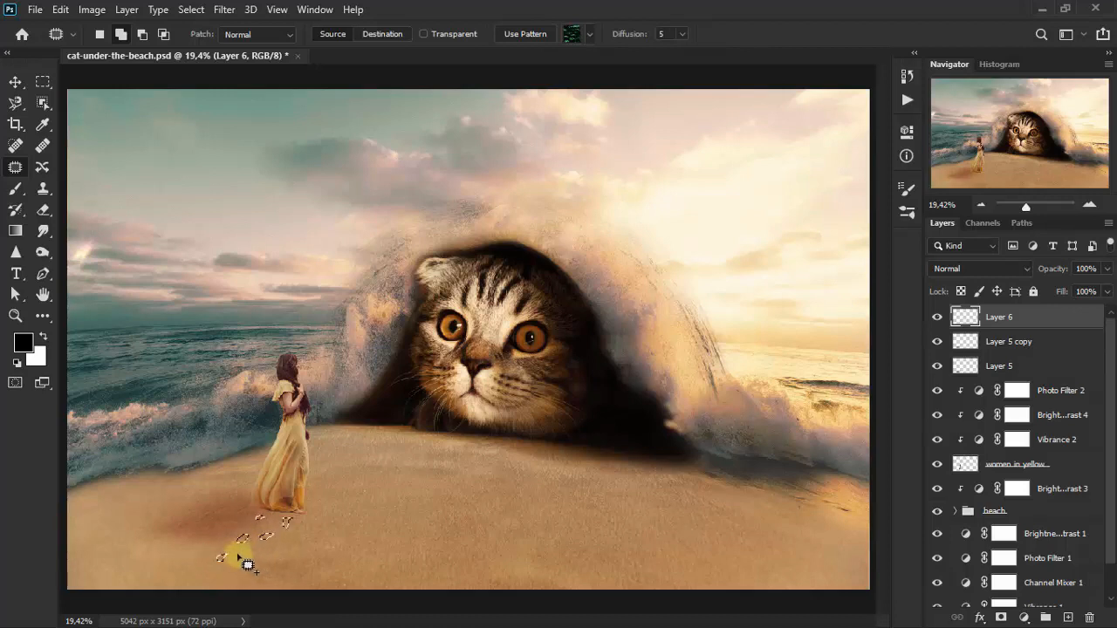
left_click_drag(239, 558, 211, 574)
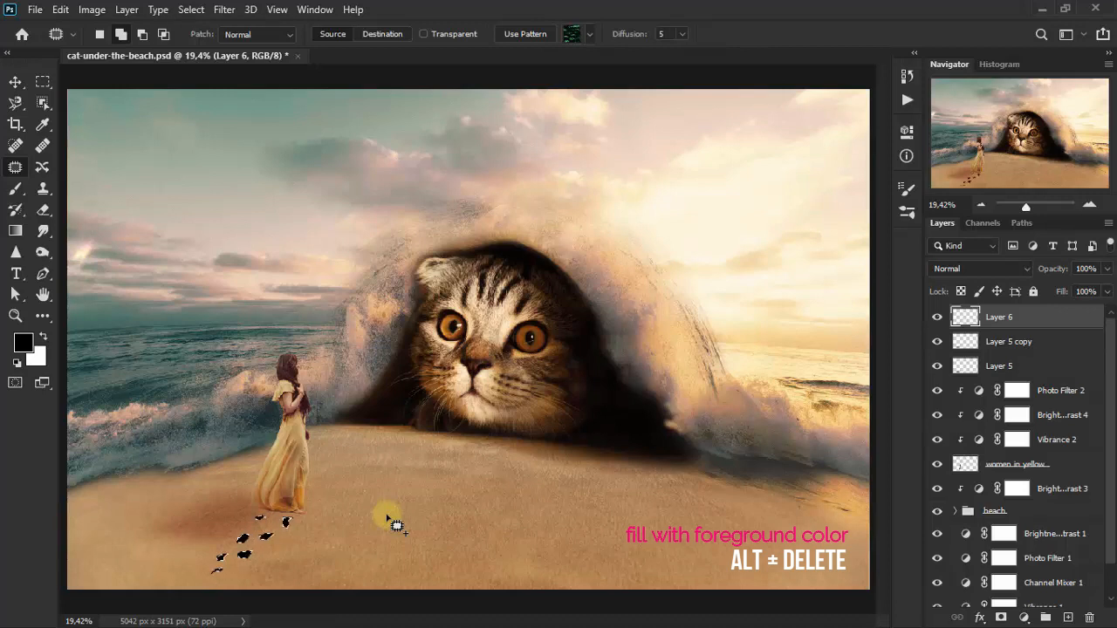
key("ctrl+d")
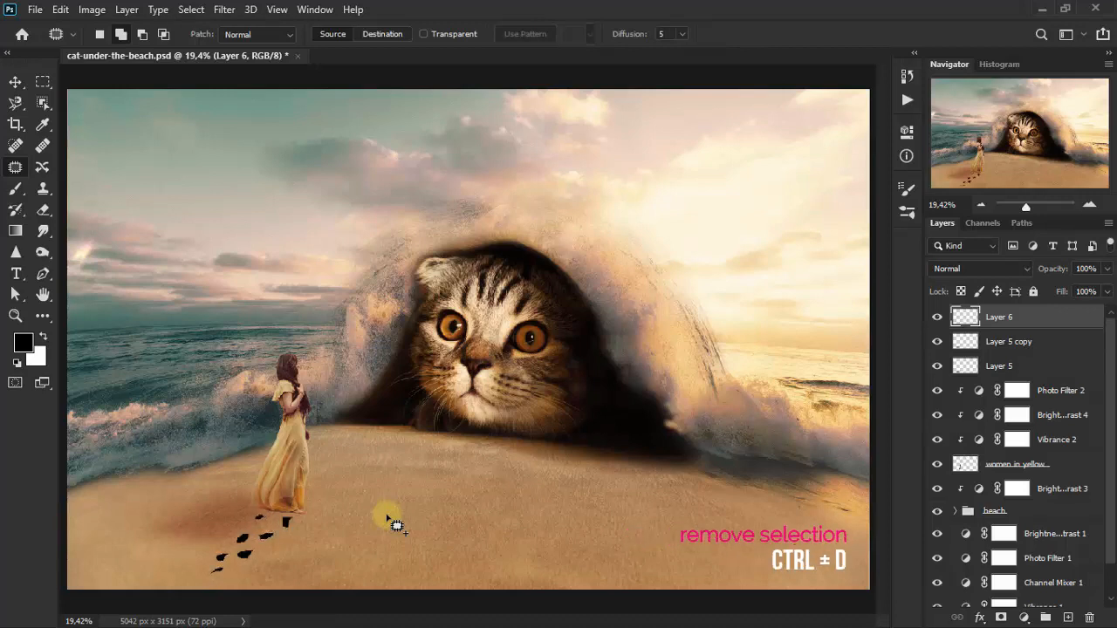
Apply a Gaussian Blur with a radius of 15.3 pixels to the black footprints on Layer 6.
left_click(224, 8)
mouse_move(271, 198)
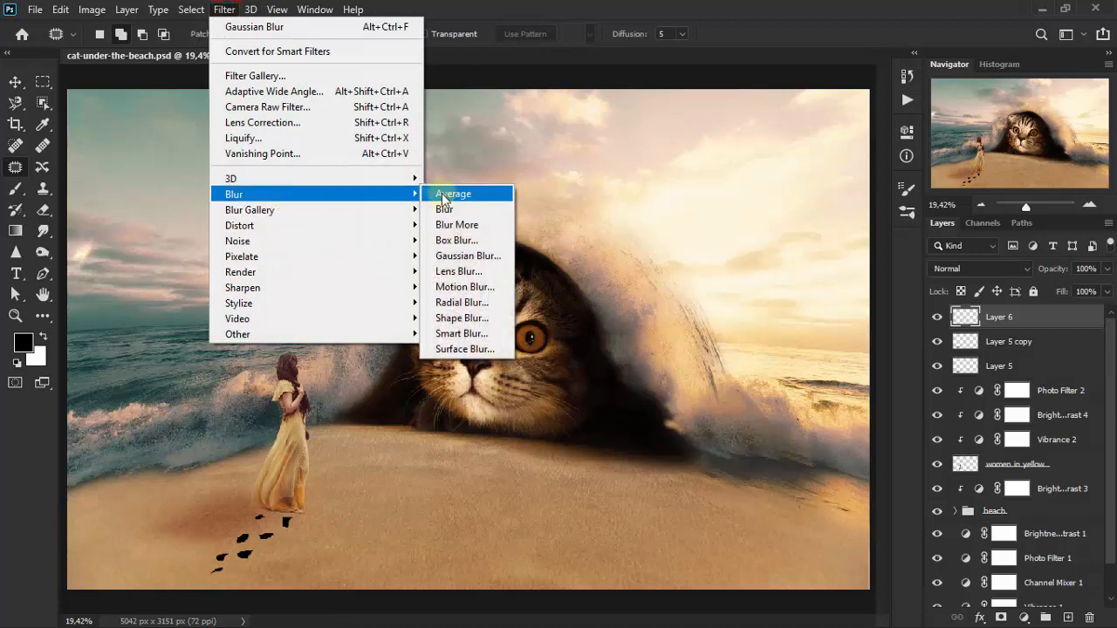
left_click(460, 255)
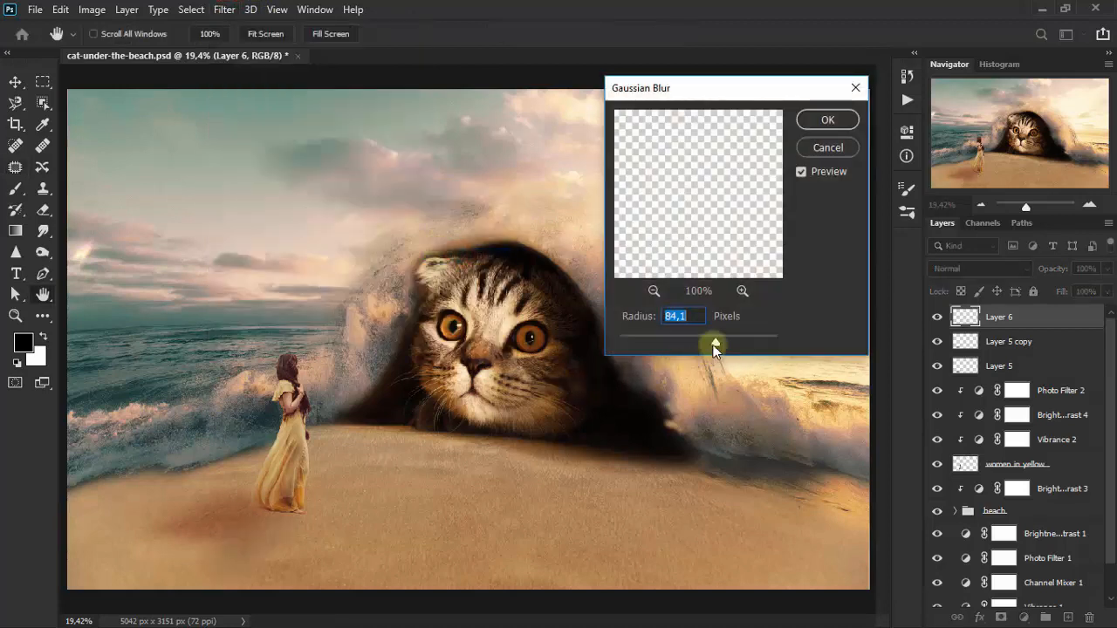
left_click_drag(713, 342, 686, 342)
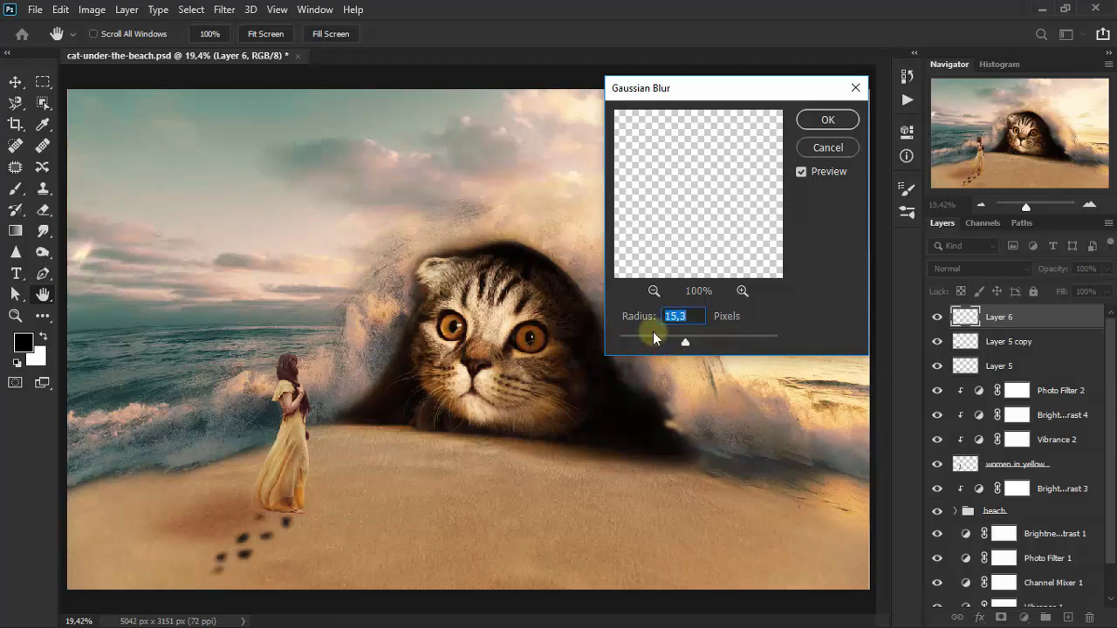
left_click(825, 120)
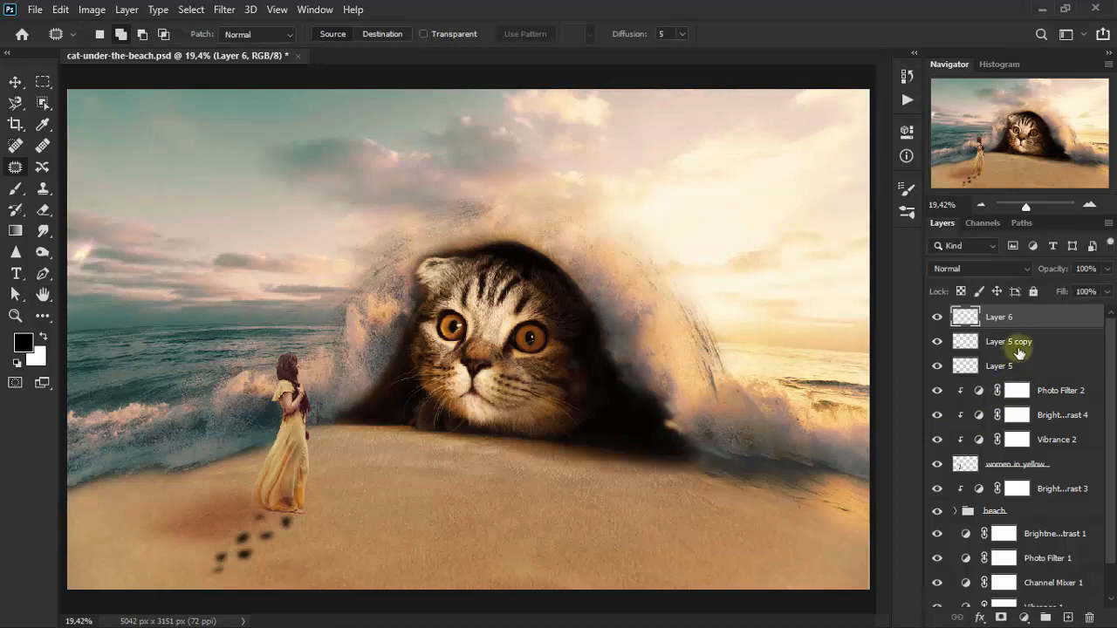
Set the Layer 6 footprints' blend mode to Overlay and their opacity to 60%.
left_click(1106, 269)
mouse_move(1104, 291)
left_mouse_down()
mouse_move(1025, 293)
mouse_move(1052, 288)
mouse_move(1035, 279)
mouse_move(1106, 287)
left_mouse_up()
left_click(966, 271)
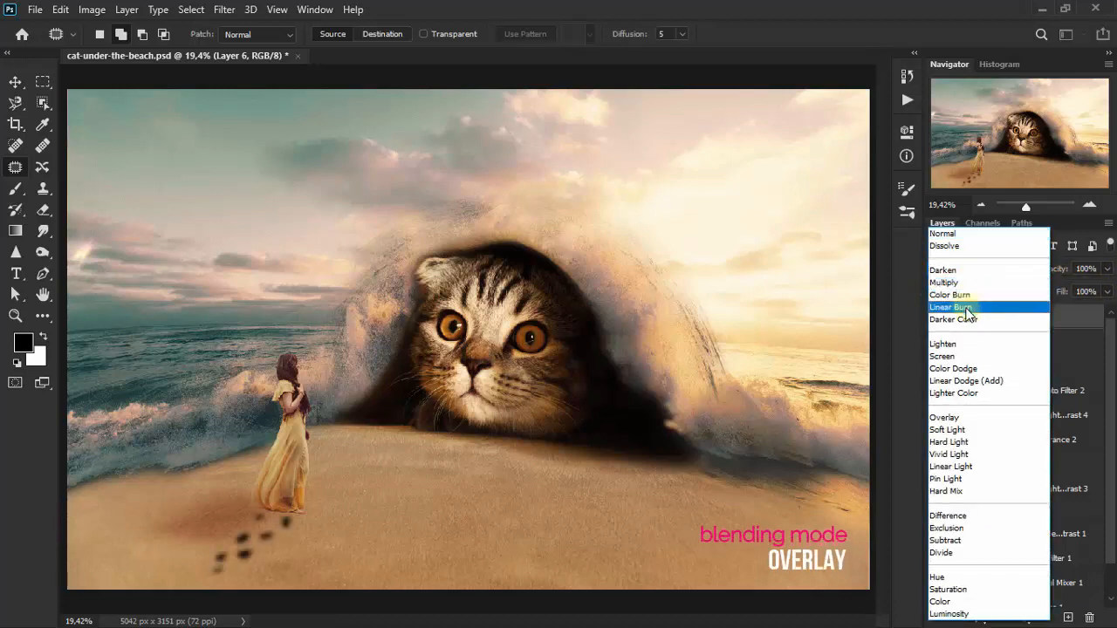
left_click(963, 418)
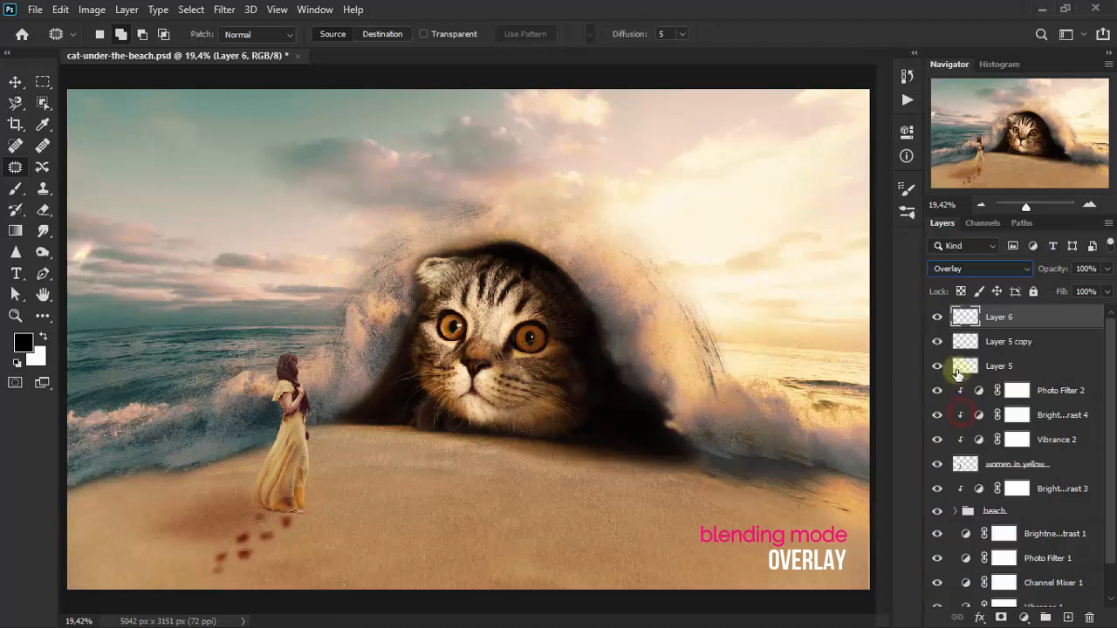
left_click(937, 320)
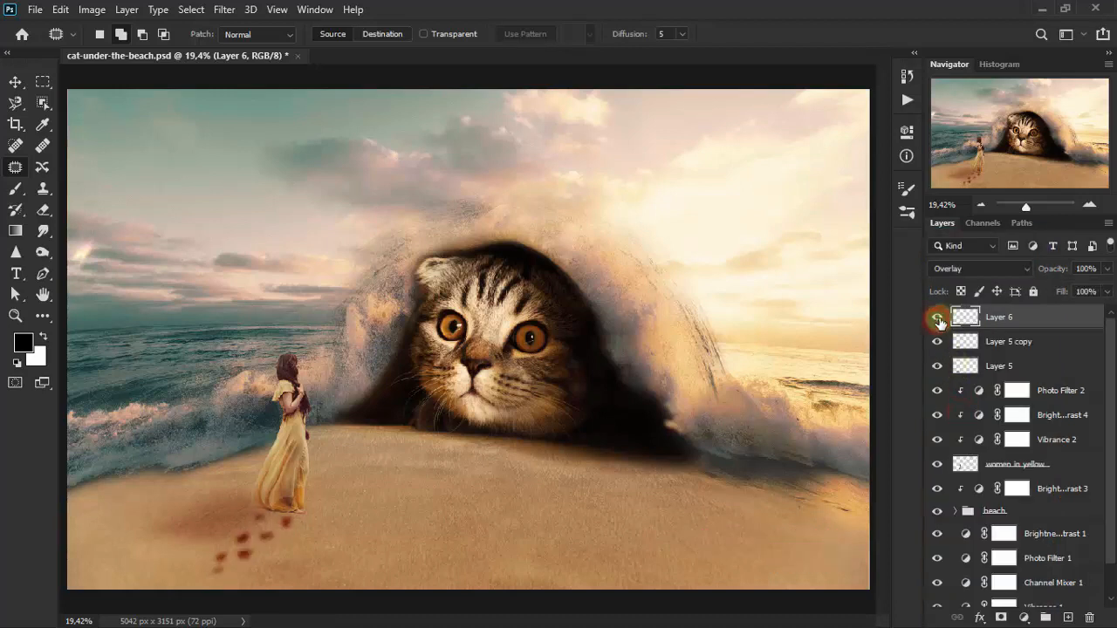
left_click(1106, 268)
left_click_drag(1101, 291, 1032, 292)
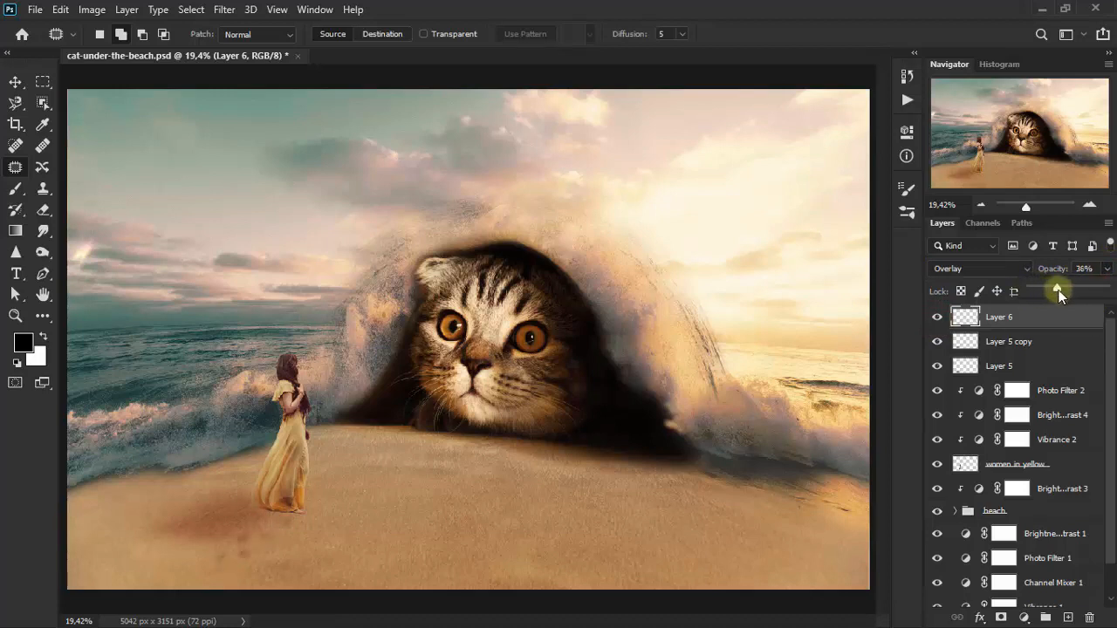
left_click_drag(1073, 293, 1069, 294)
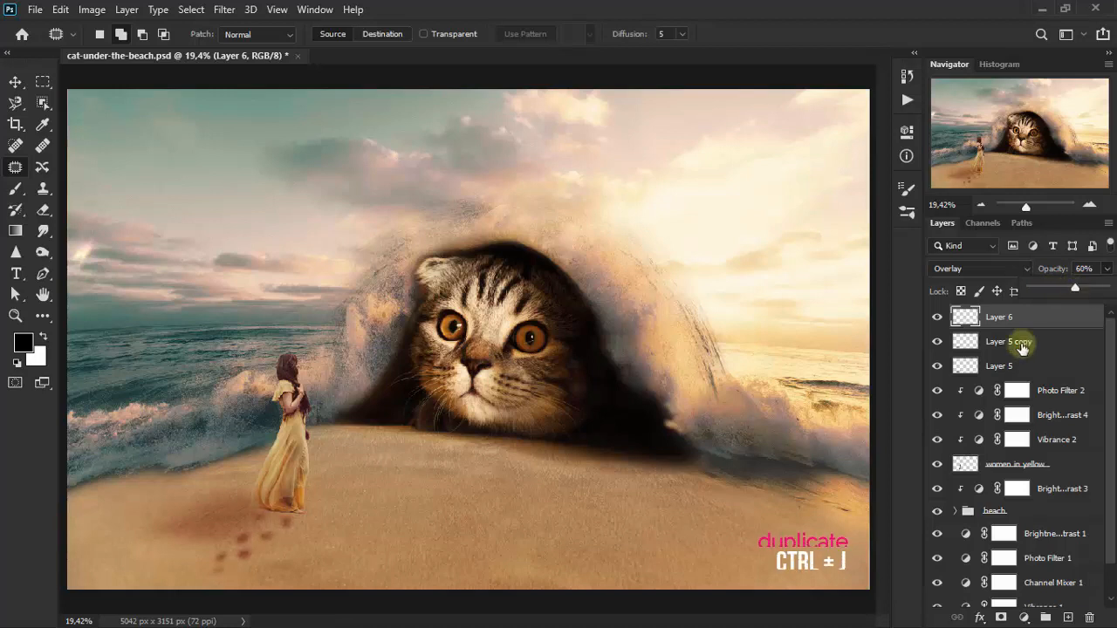
Duplicate Layer 6, set the copy to Soft Light at 32% opacity and toggle its visibility to compare the footprints.
key("ctrl+j")
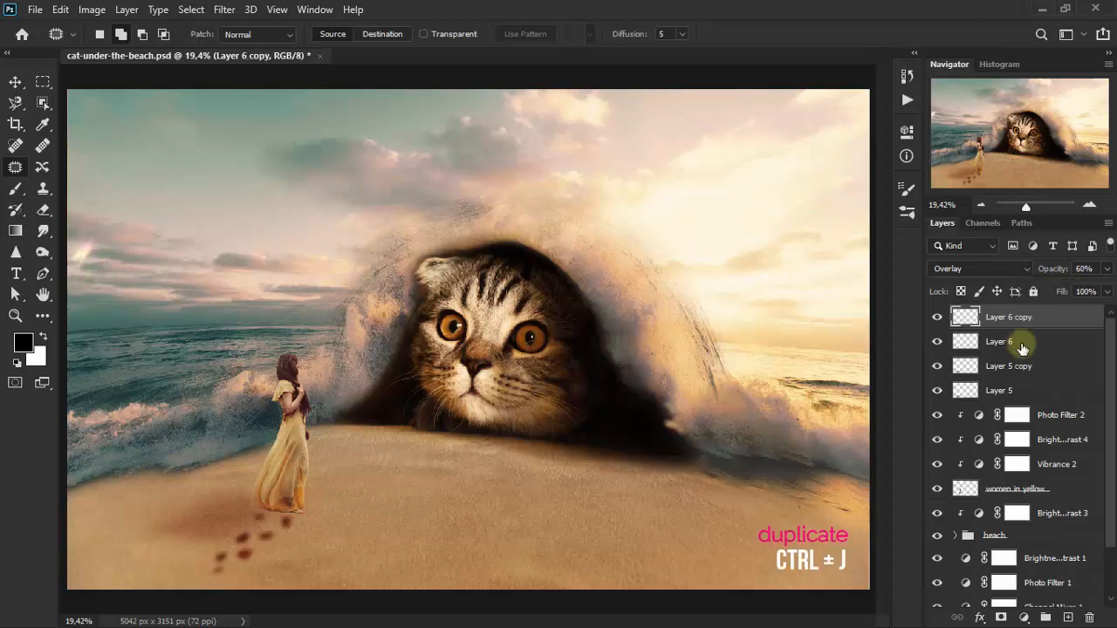
left_click(967, 270)
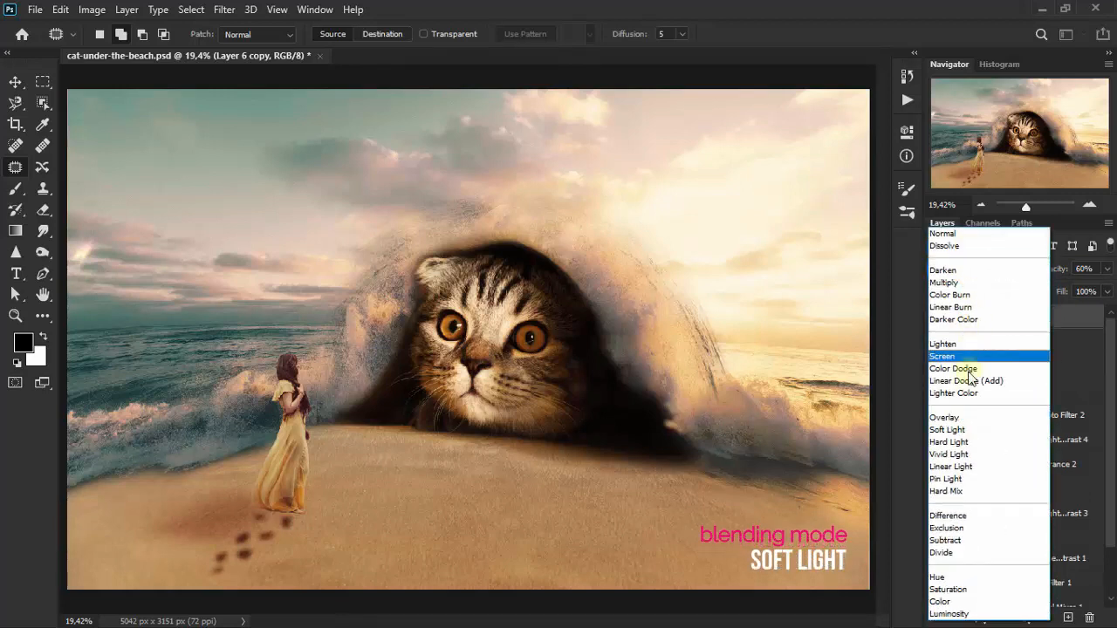
left_click(969, 434)
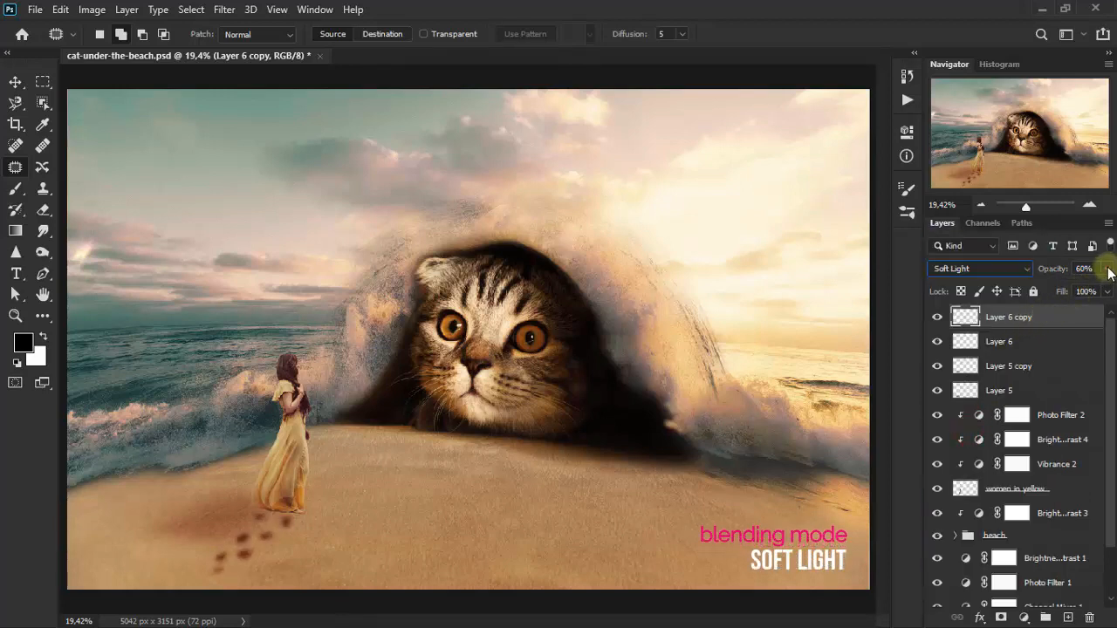
left_click(1107, 269)
left_click_drag(1075, 286, 1034, 291)
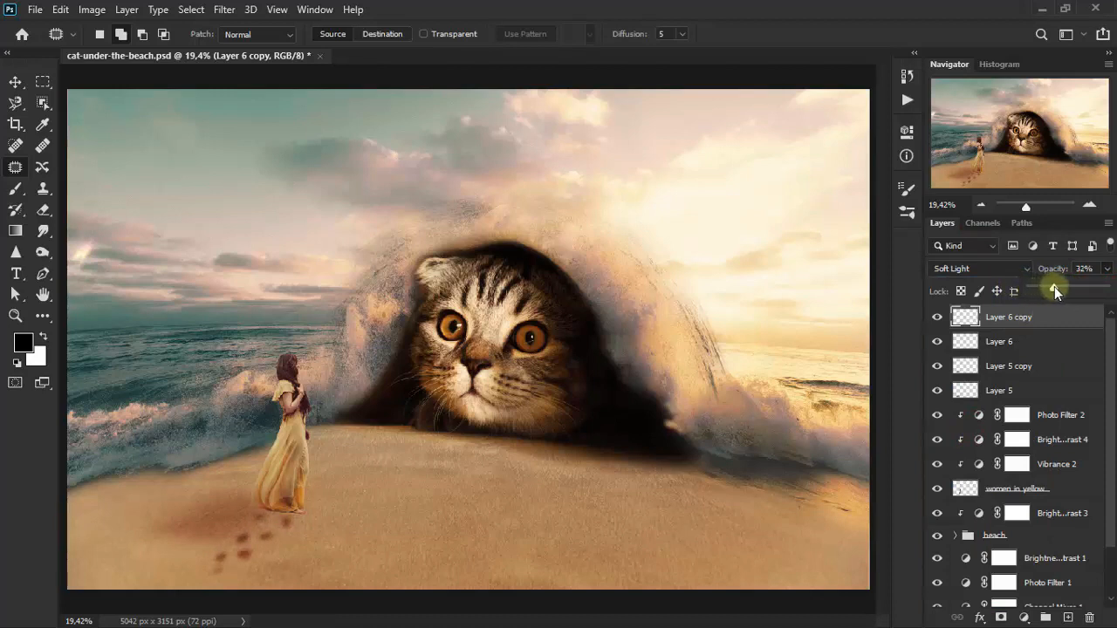
left_click(936, 321)
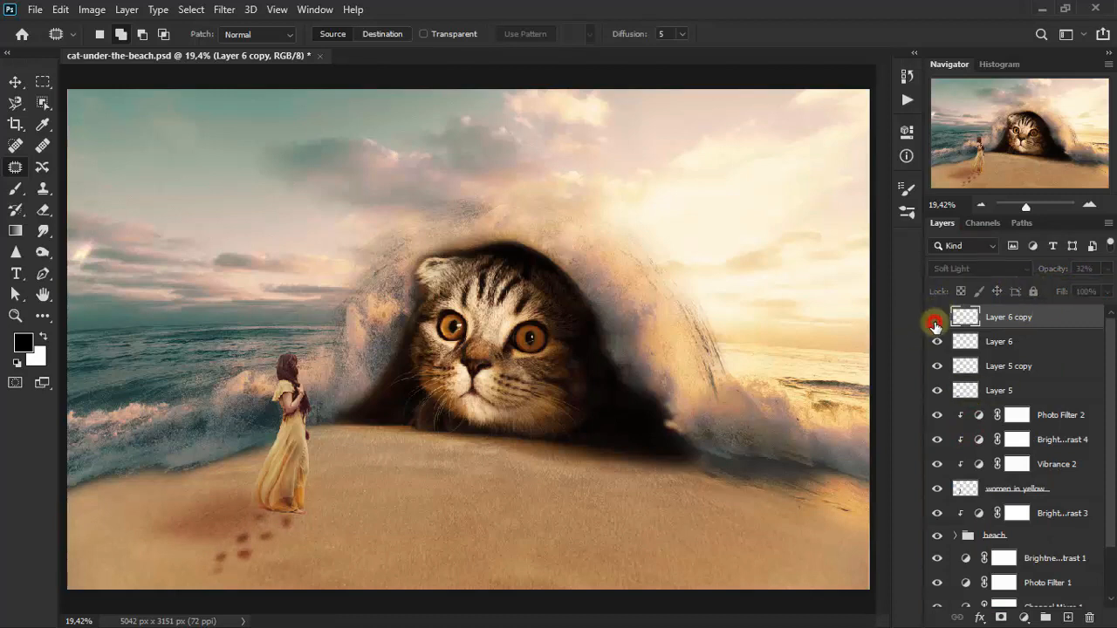
left_click(935, 325)
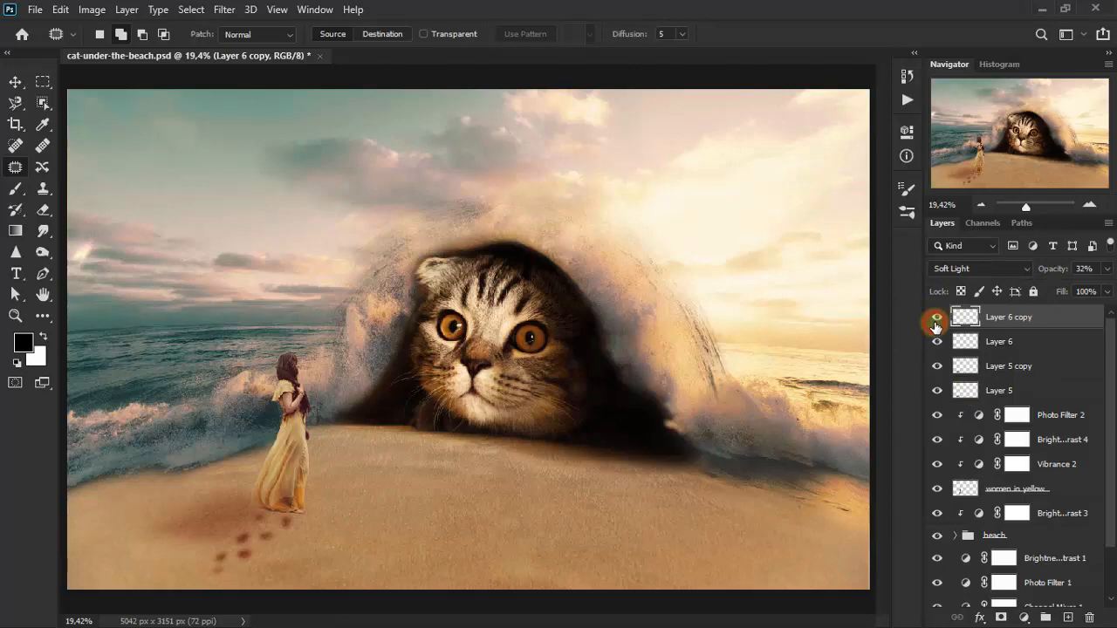
Add a Brightness/Contrast adjustment above all layers with brightness -63 and contrast 44.
left_click(16, 82)
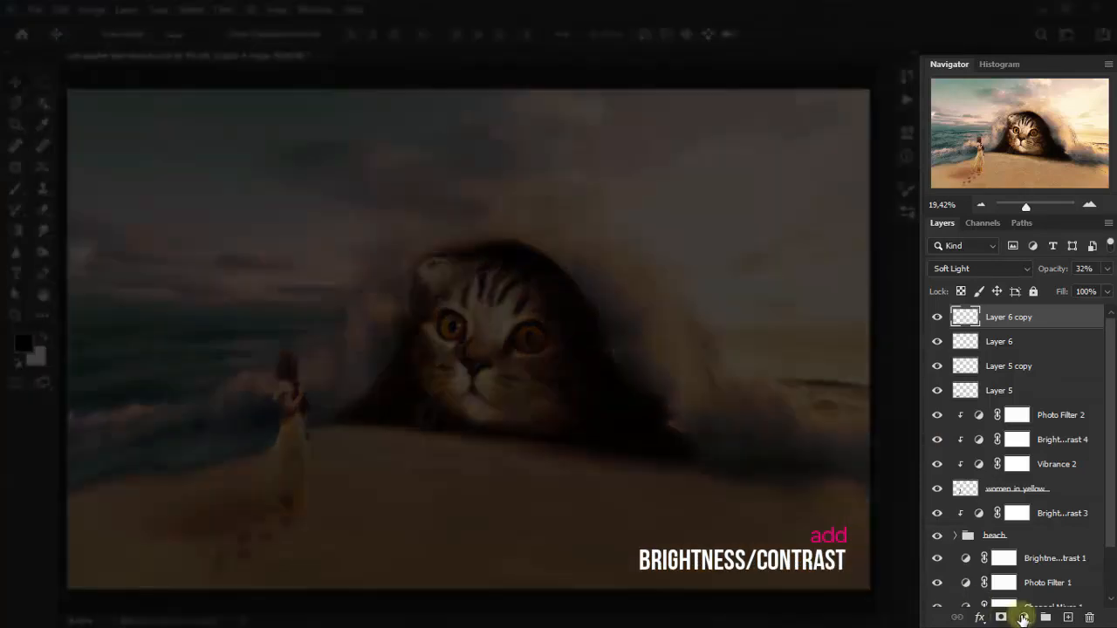
left_click(1022, 618)
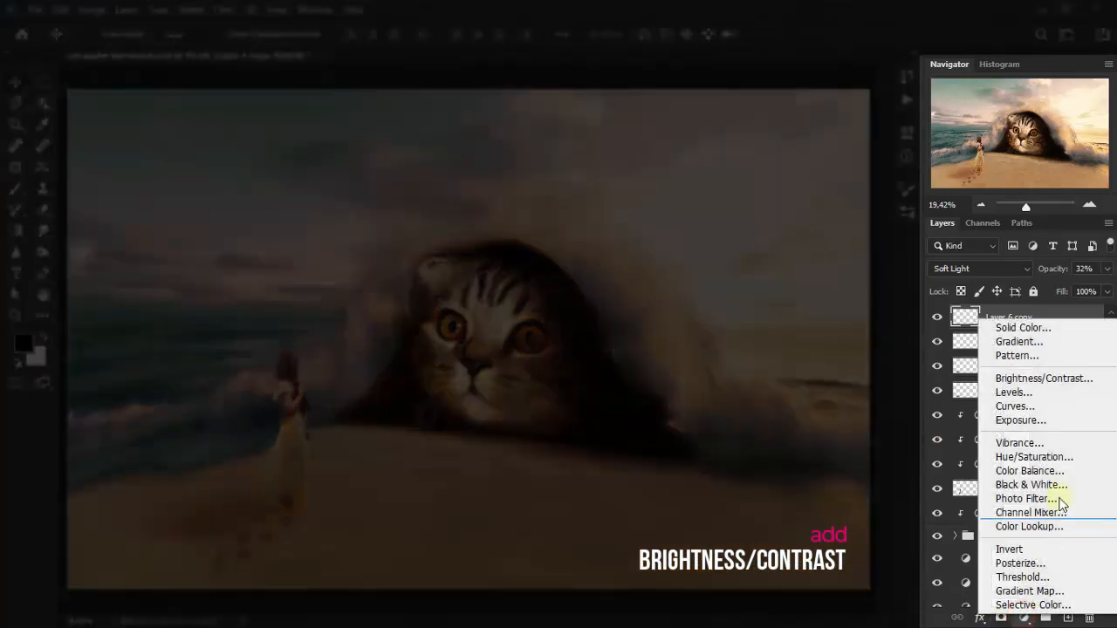
left_click(1081, 380)
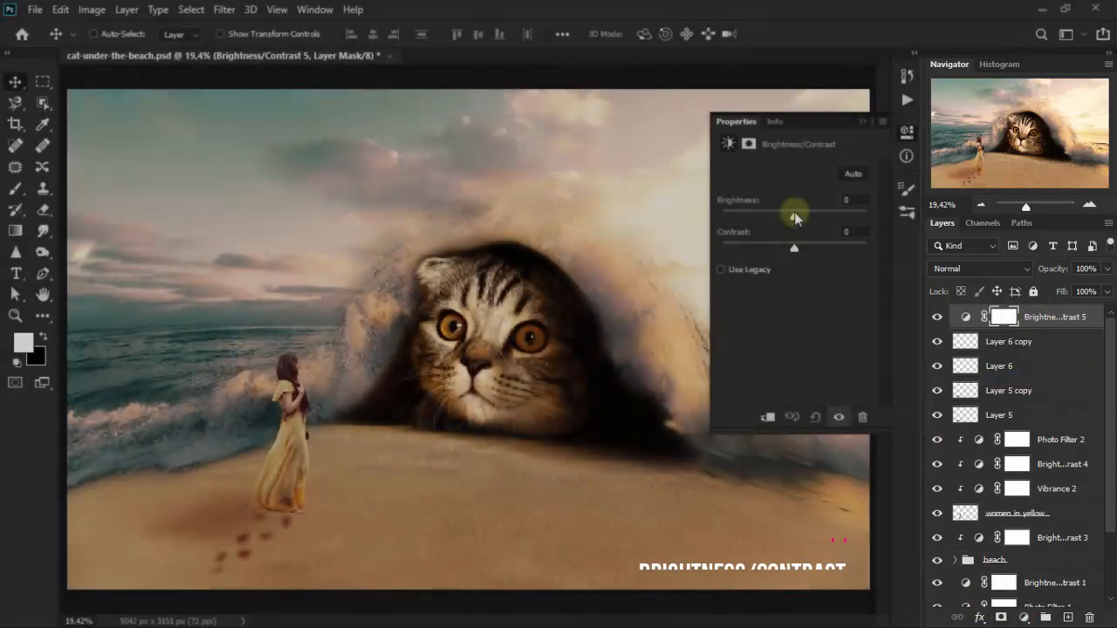
left_click_drag(793, 214, 742, 218)
left_click(850, 200)
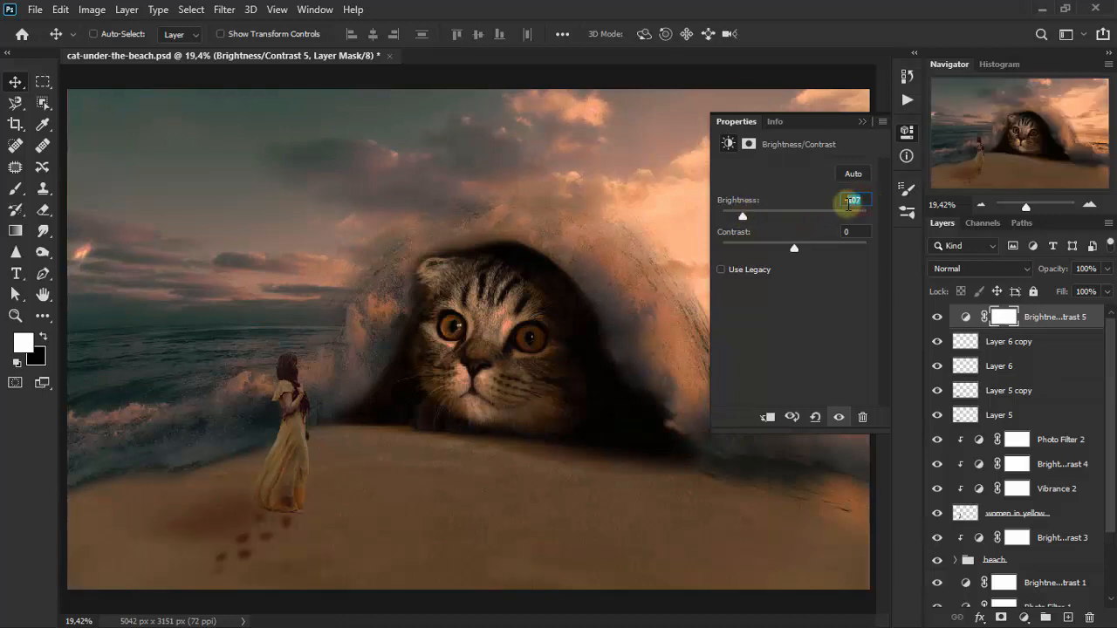
type("-63")
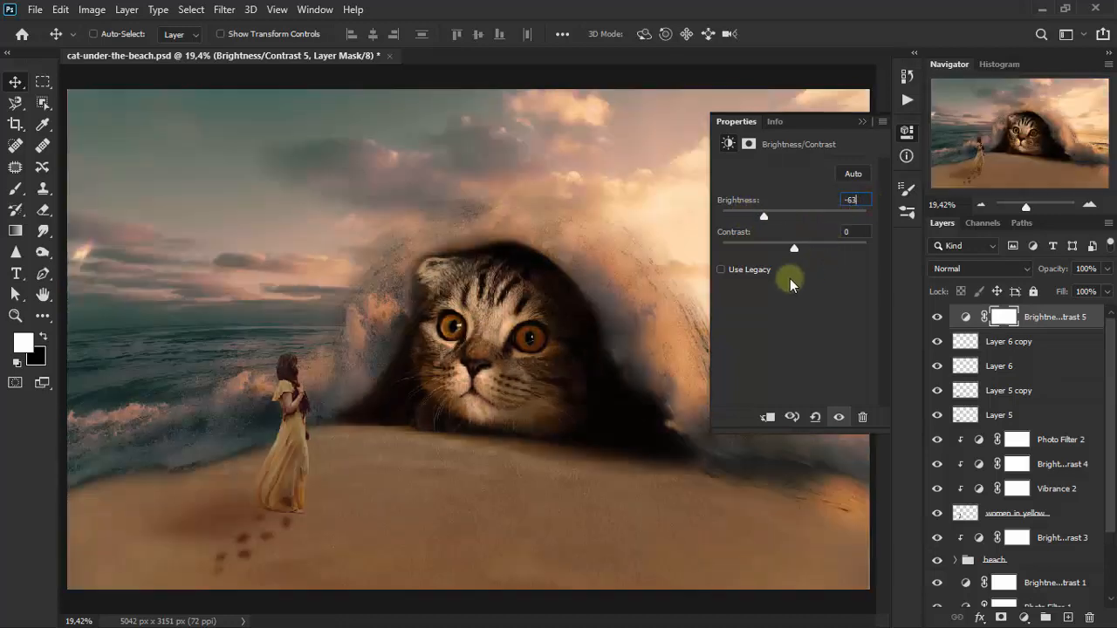
left_click(848, 231)
type("44")
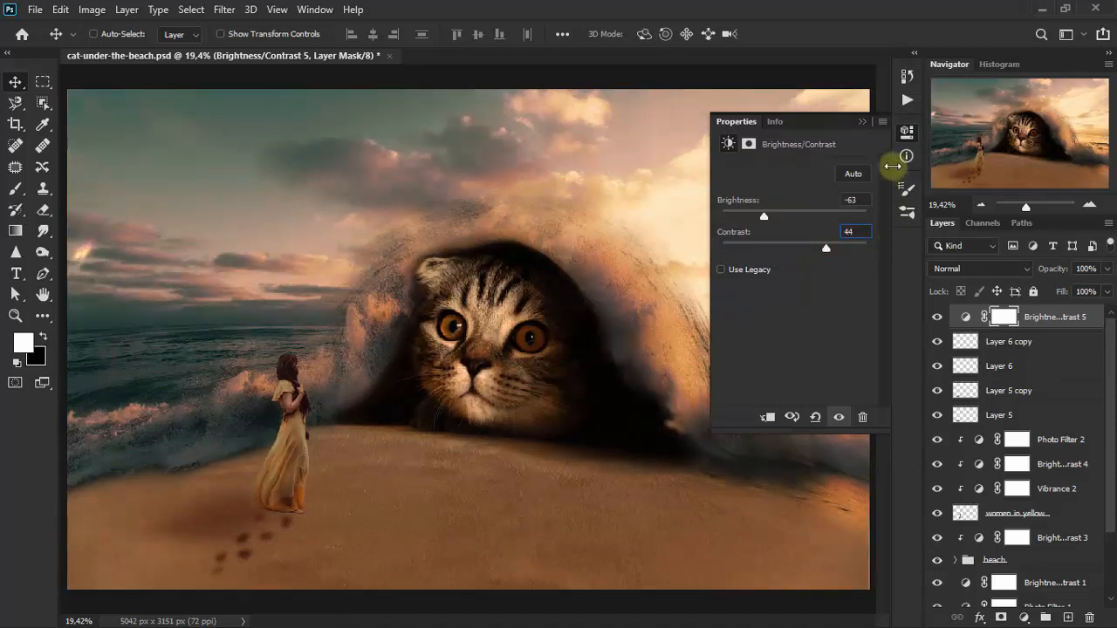
left_click(862, 124)
Set the top Brightness/Contrast adjustment's opacity to 80% and toggle its visibility to compare the result.
left_click(1107, 269)
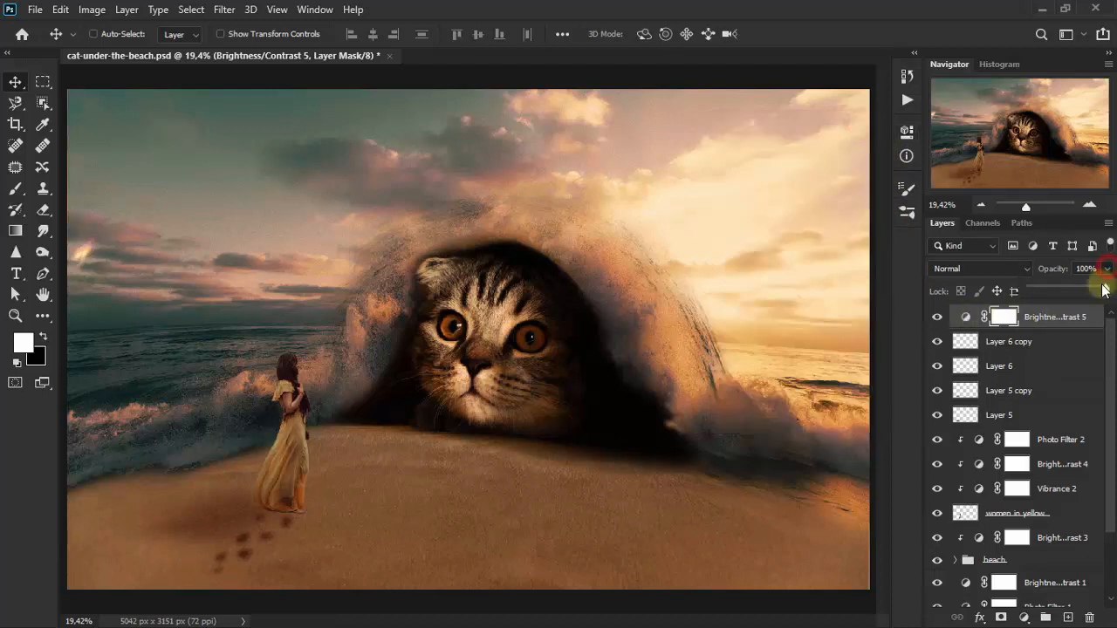
left_click_drag(1104, 290, 1080, 287)
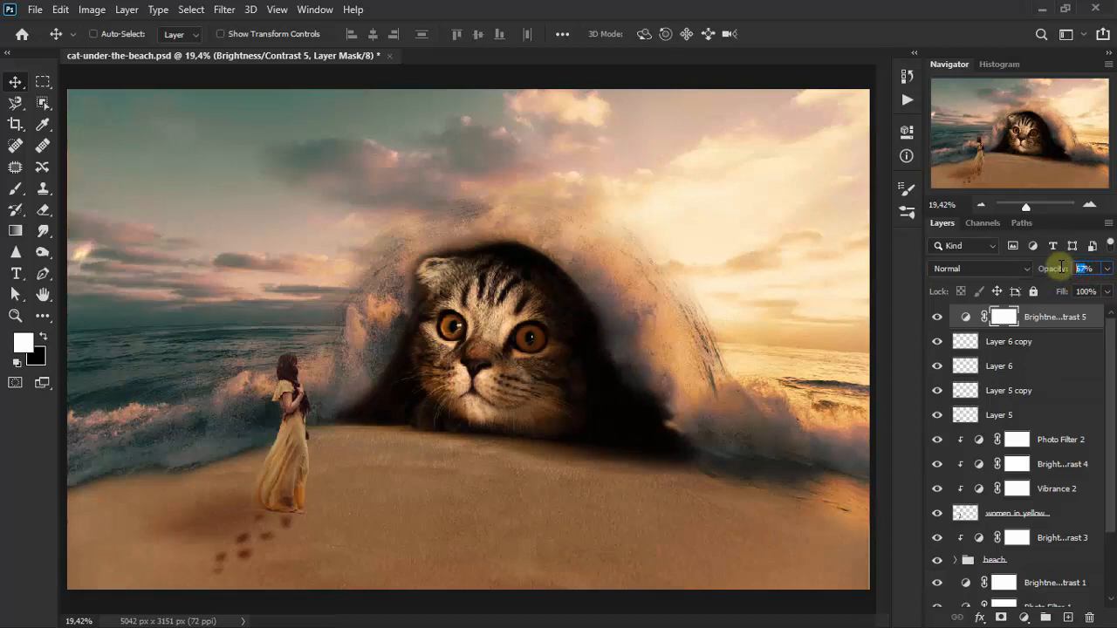
type("80")
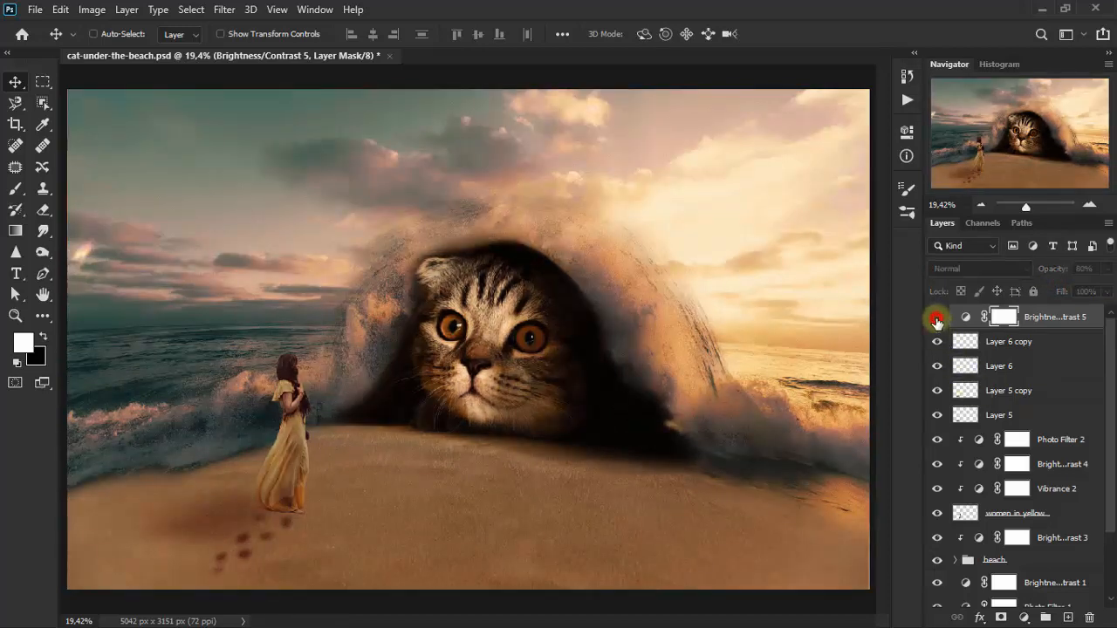
left_click(938, 318)
left_click(937, 317)
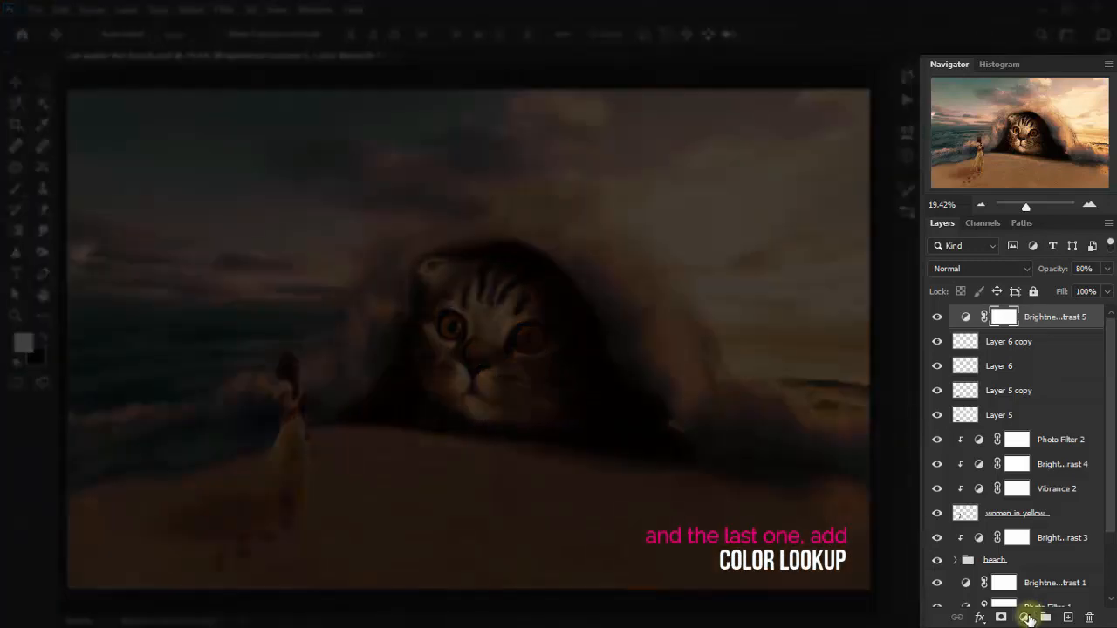
Add a Color Lookup adjustment on top using the Crisp_Warm.look 3DLUT file.
left_click(1025, 618)
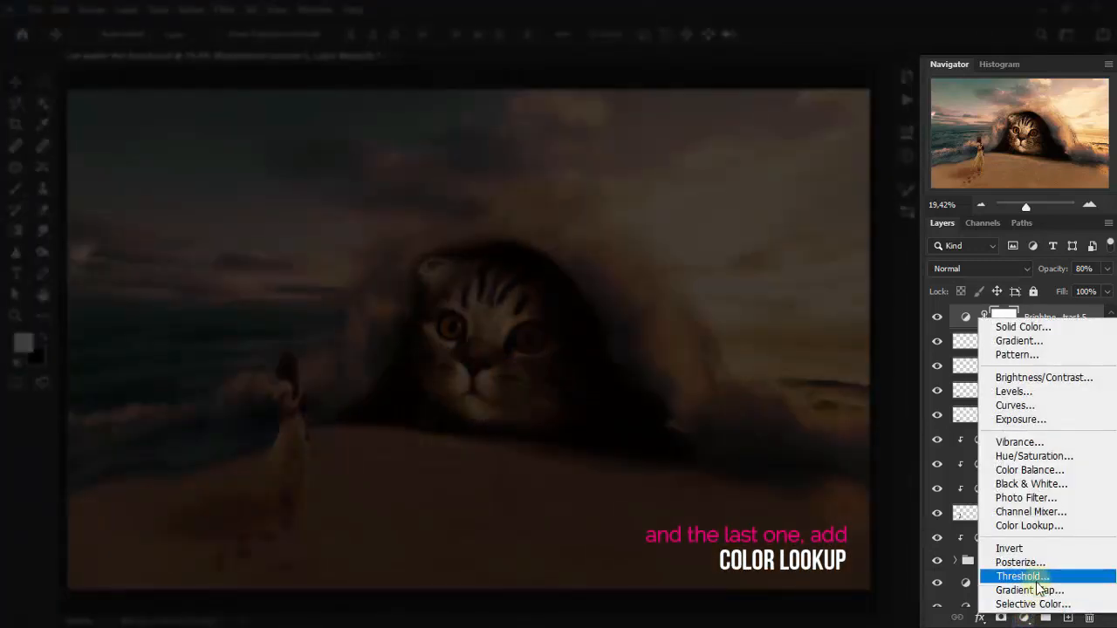
left_click(1072, 527)
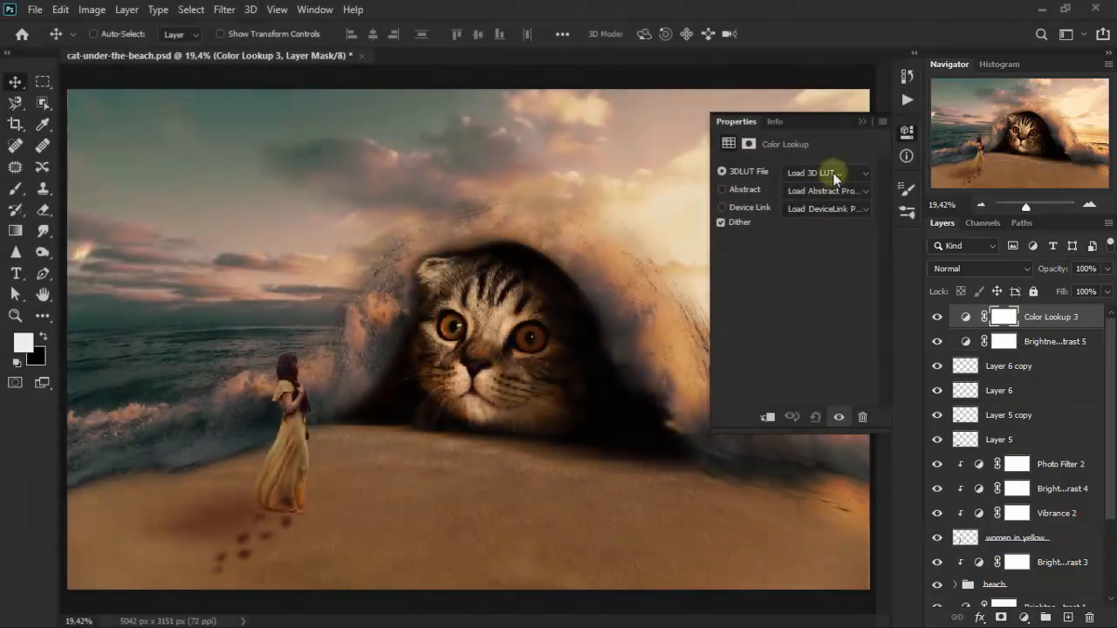
left_click(833, 173)
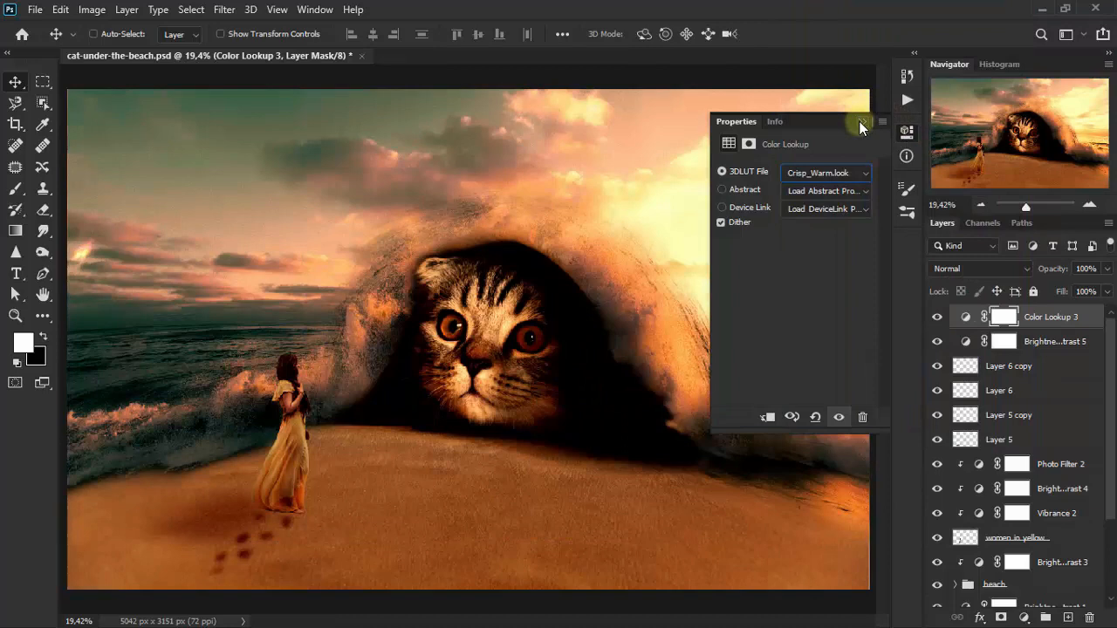
left_click(860, 121)
Set the Color Lookup adjustment's blend mode to Luminosity and its opacity to 23%, and toggle its visibility to compare.
left_click(947, 269)
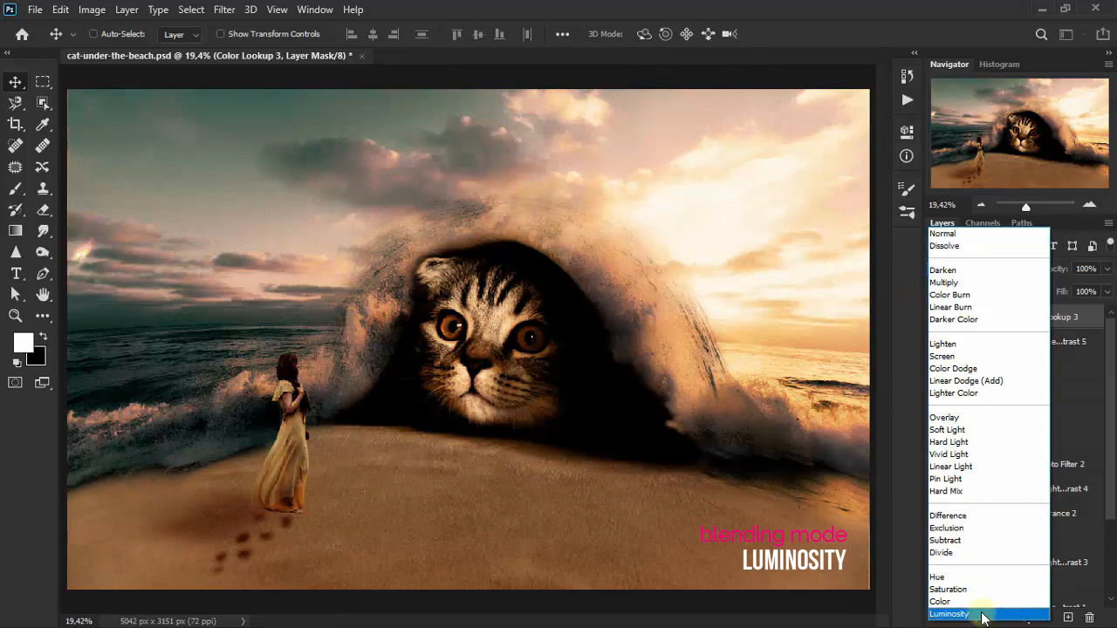
left_click(970, 613)
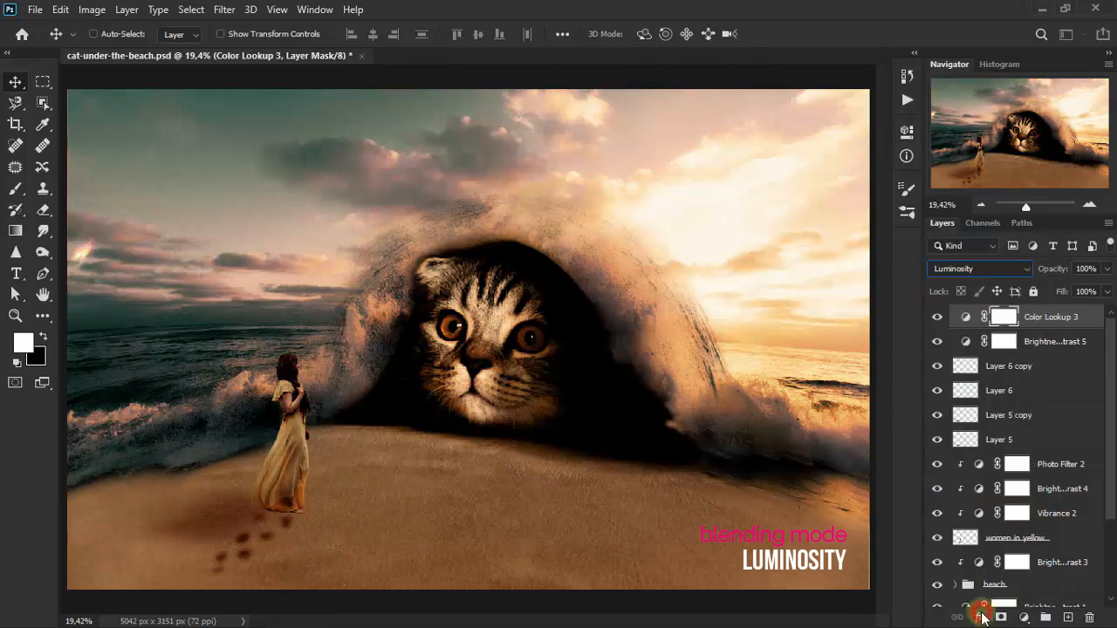
left_click_drag(1104, 274, 1077, 282)
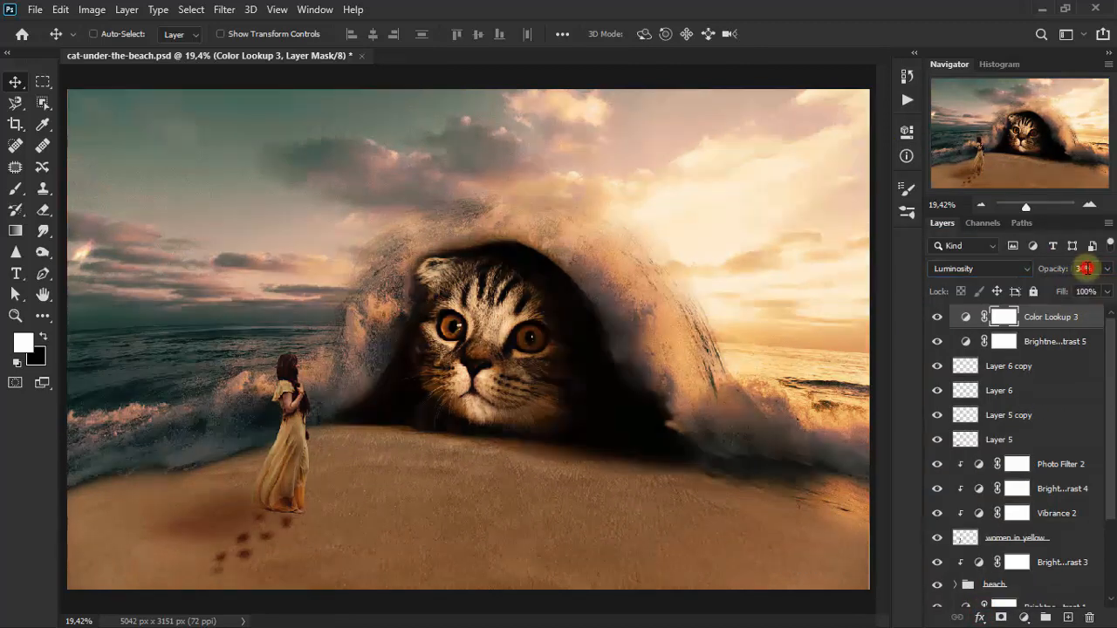
left_click(1086, 267)
type("23")
key("Return")
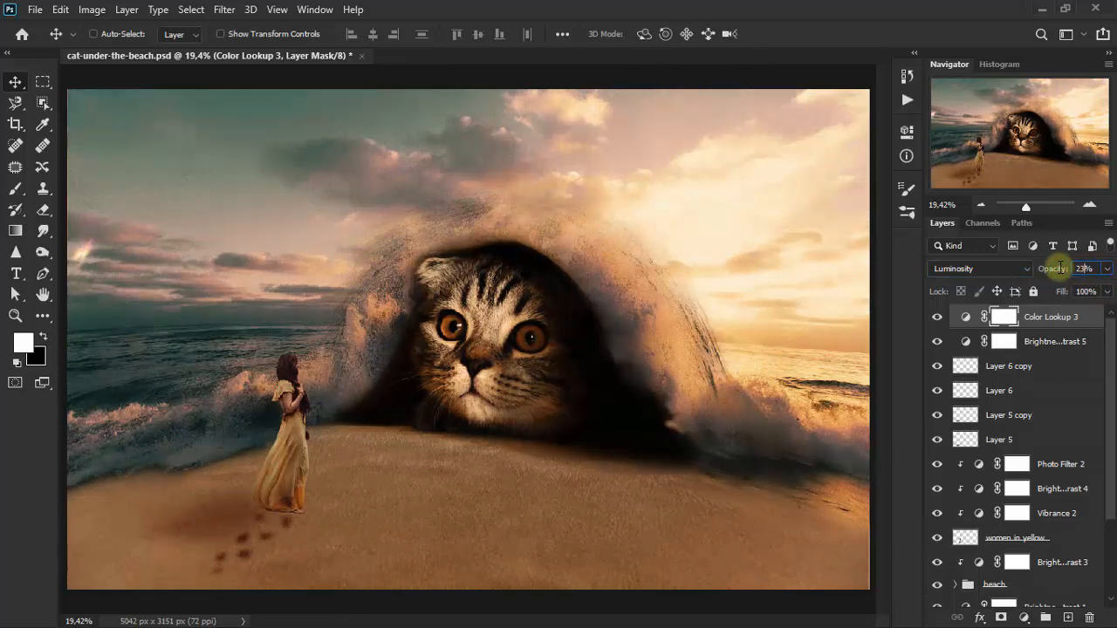
left_click(936, 318)
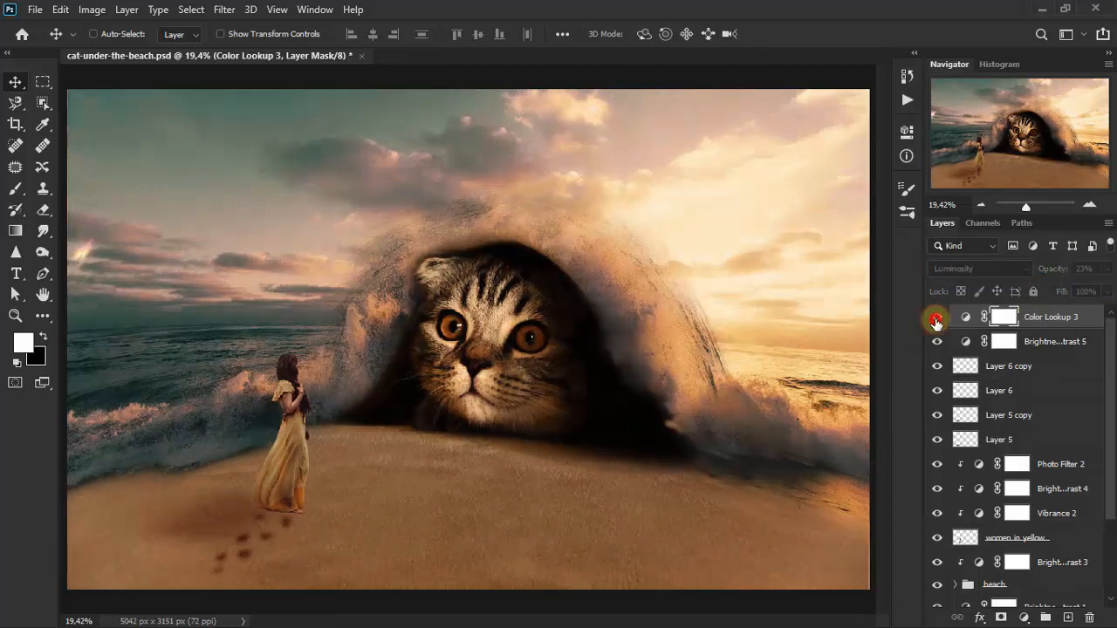